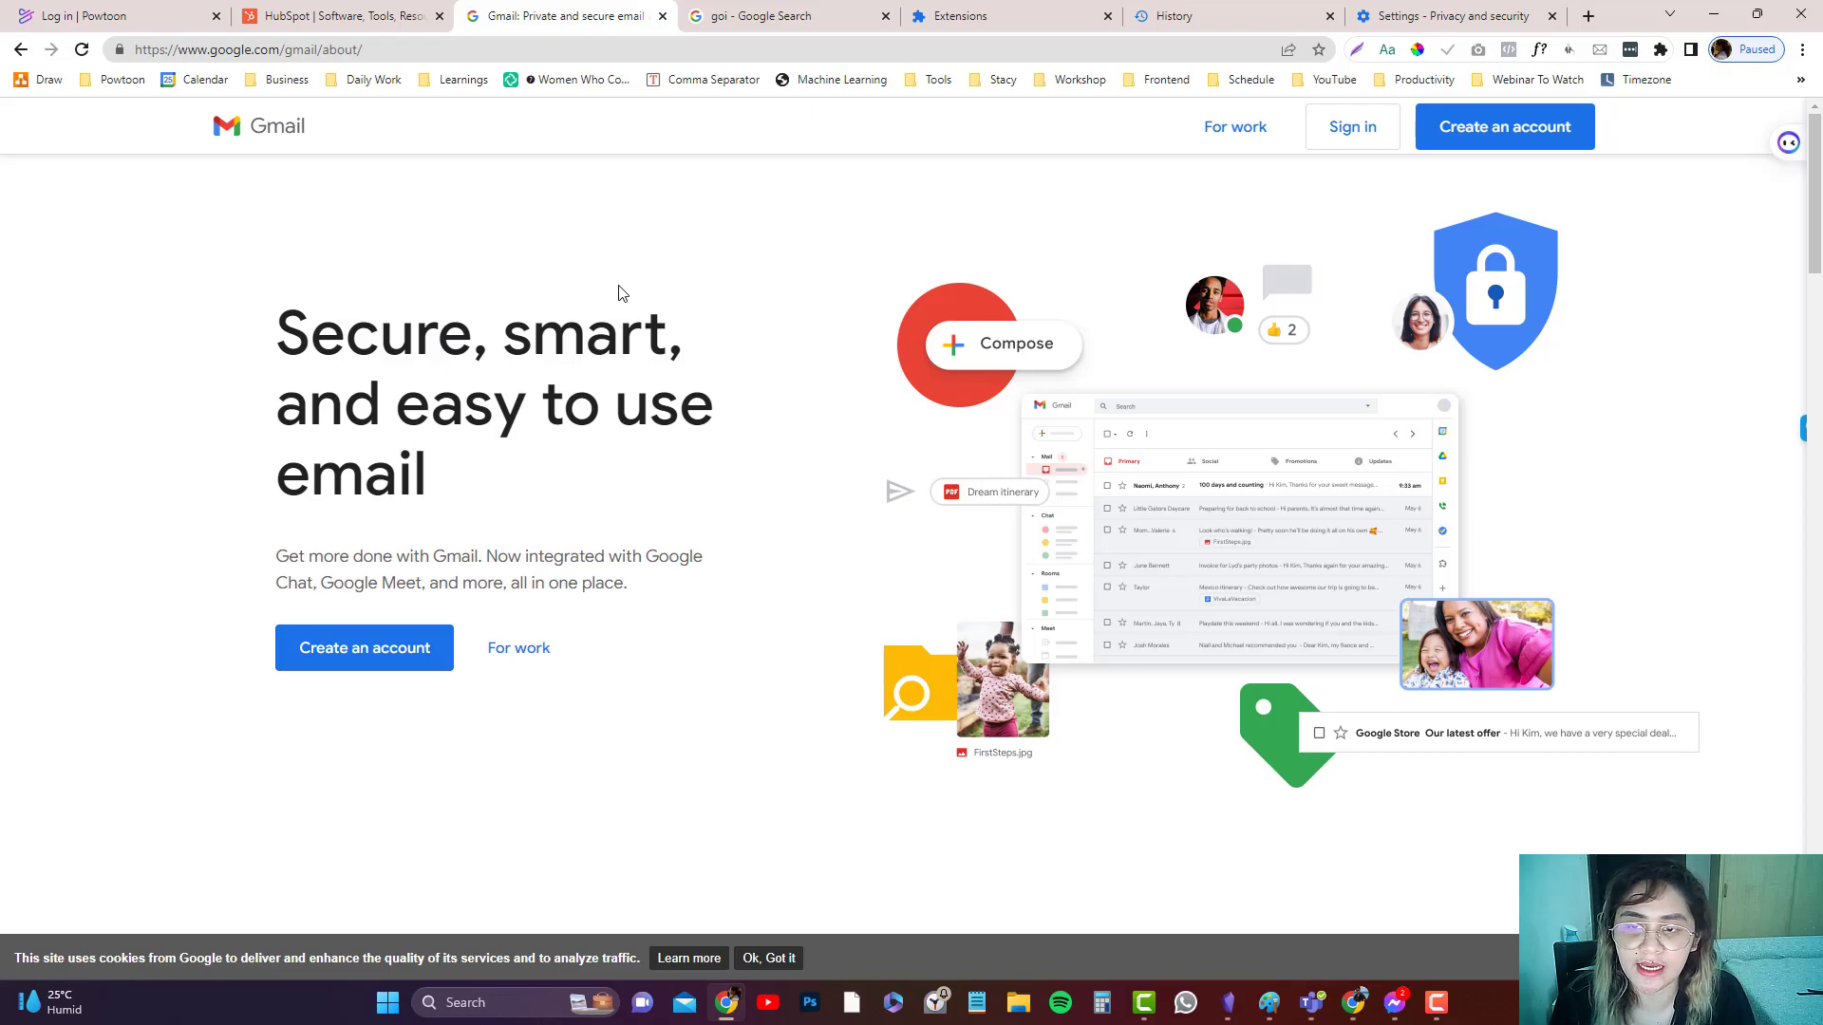
# Close the goi search tab and load google.com in the former Extensions tab
pyautogui.click(836, 24)
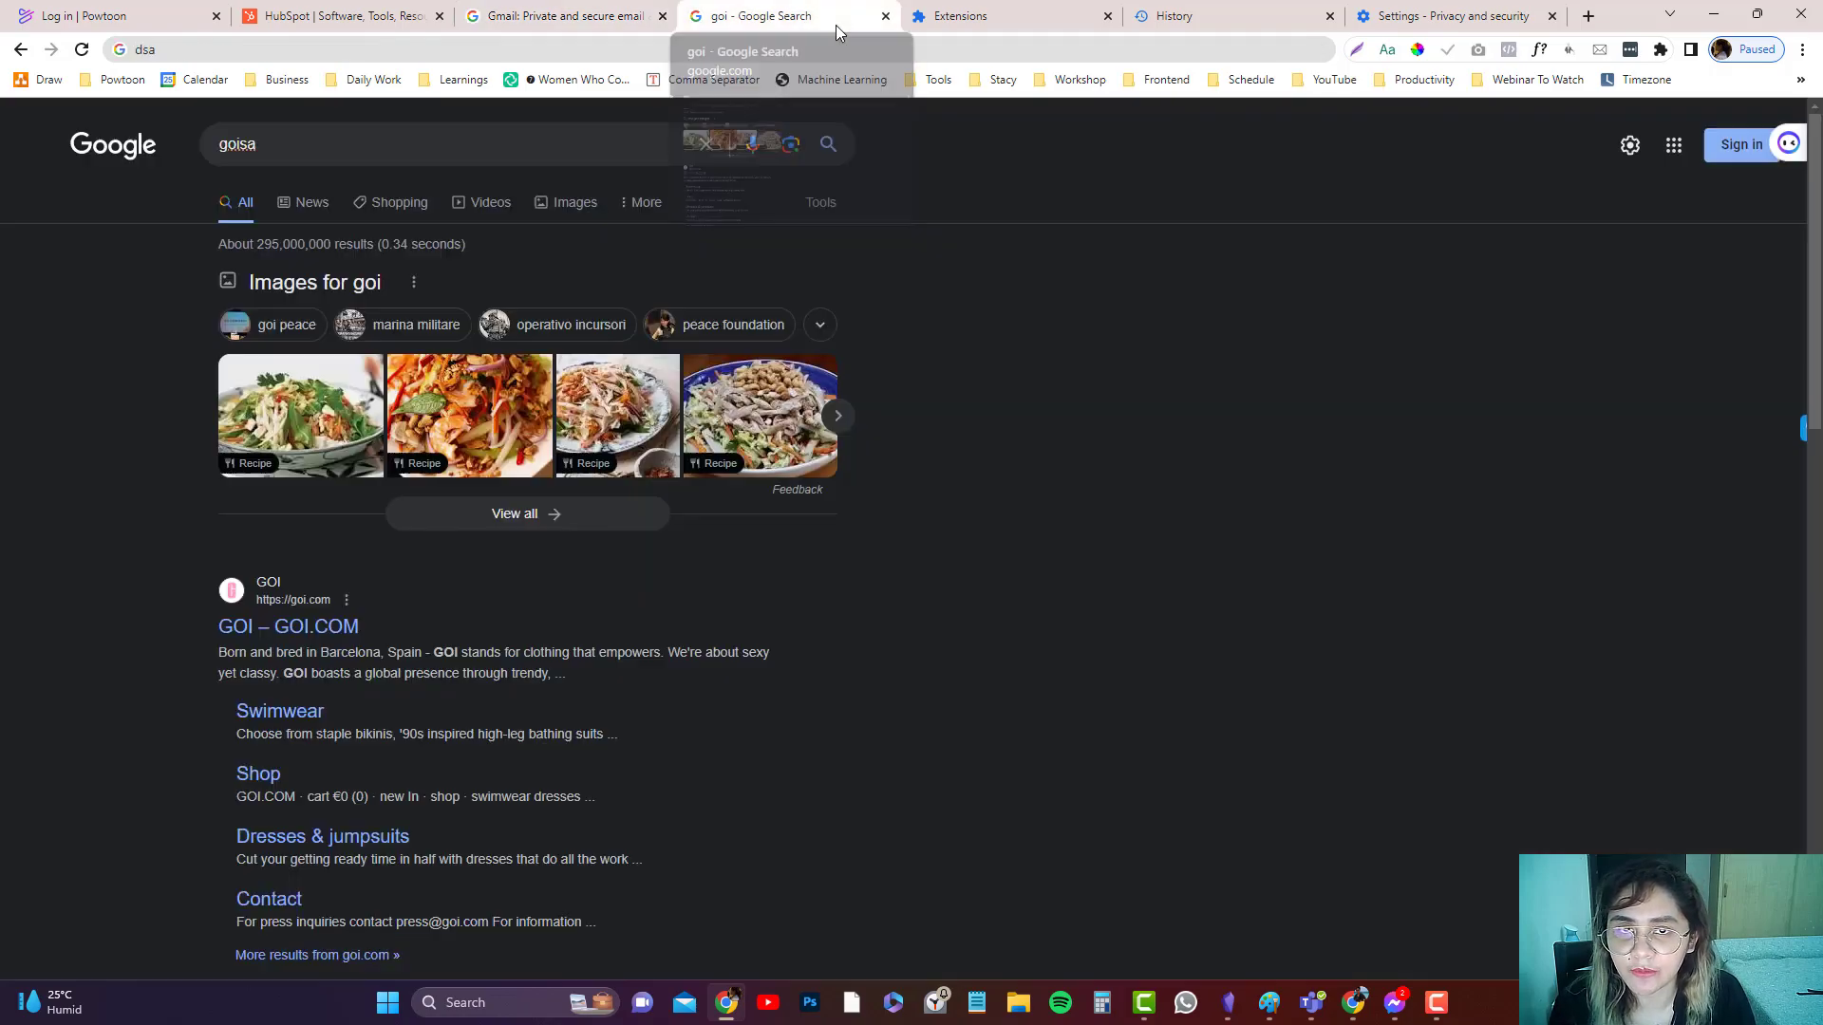
pyautogui.click(884, 17)
pyautogui.click(826, 48)
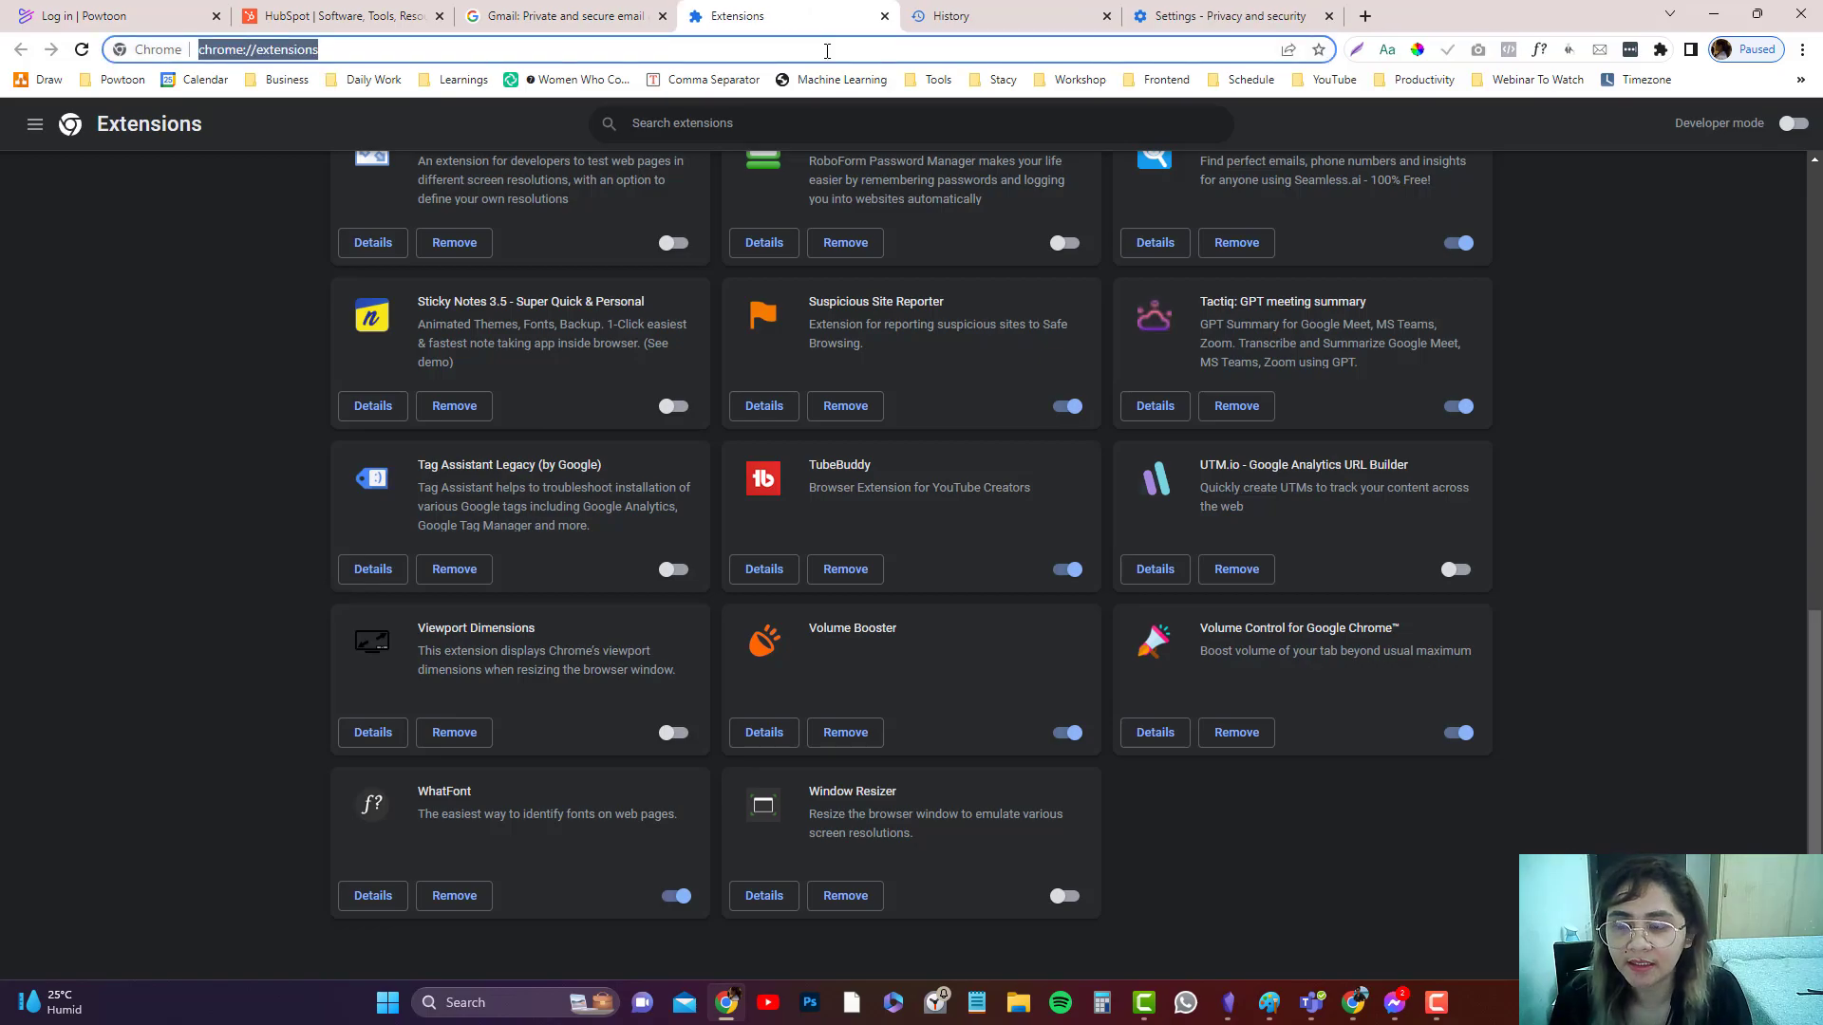
pyautogui.write('google.')
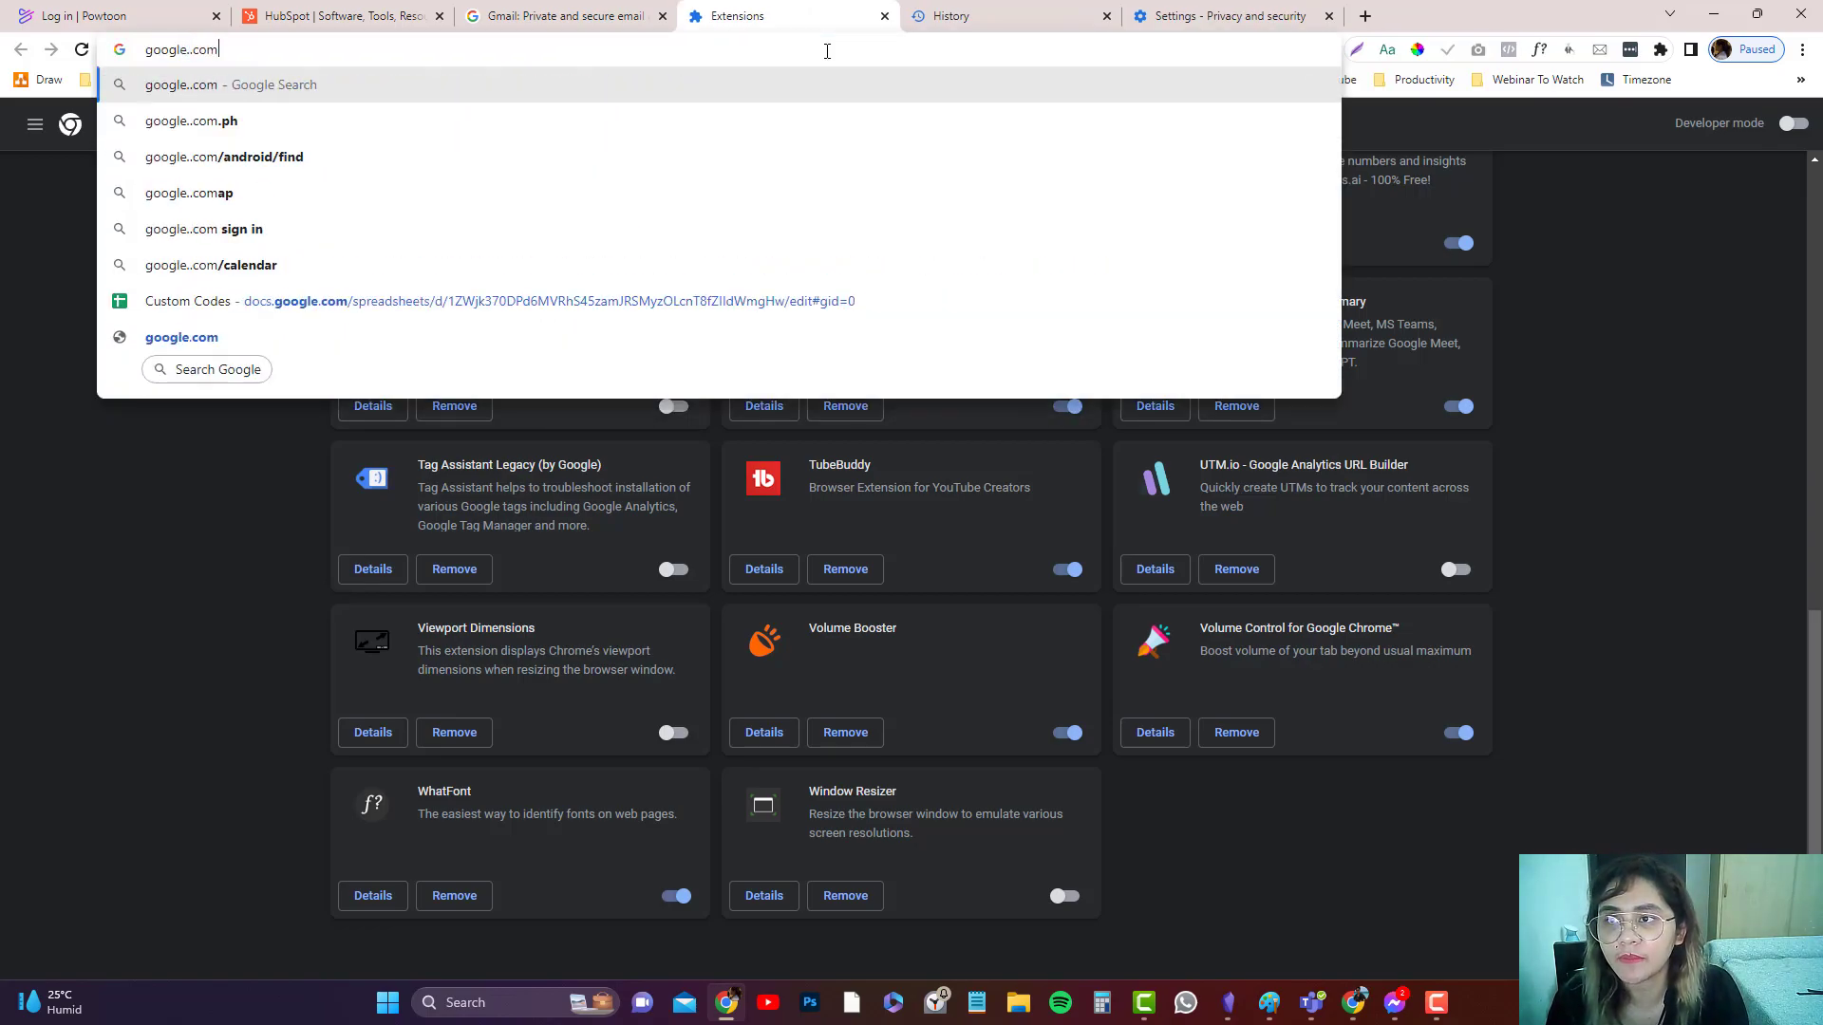
pyautogui.write('com')
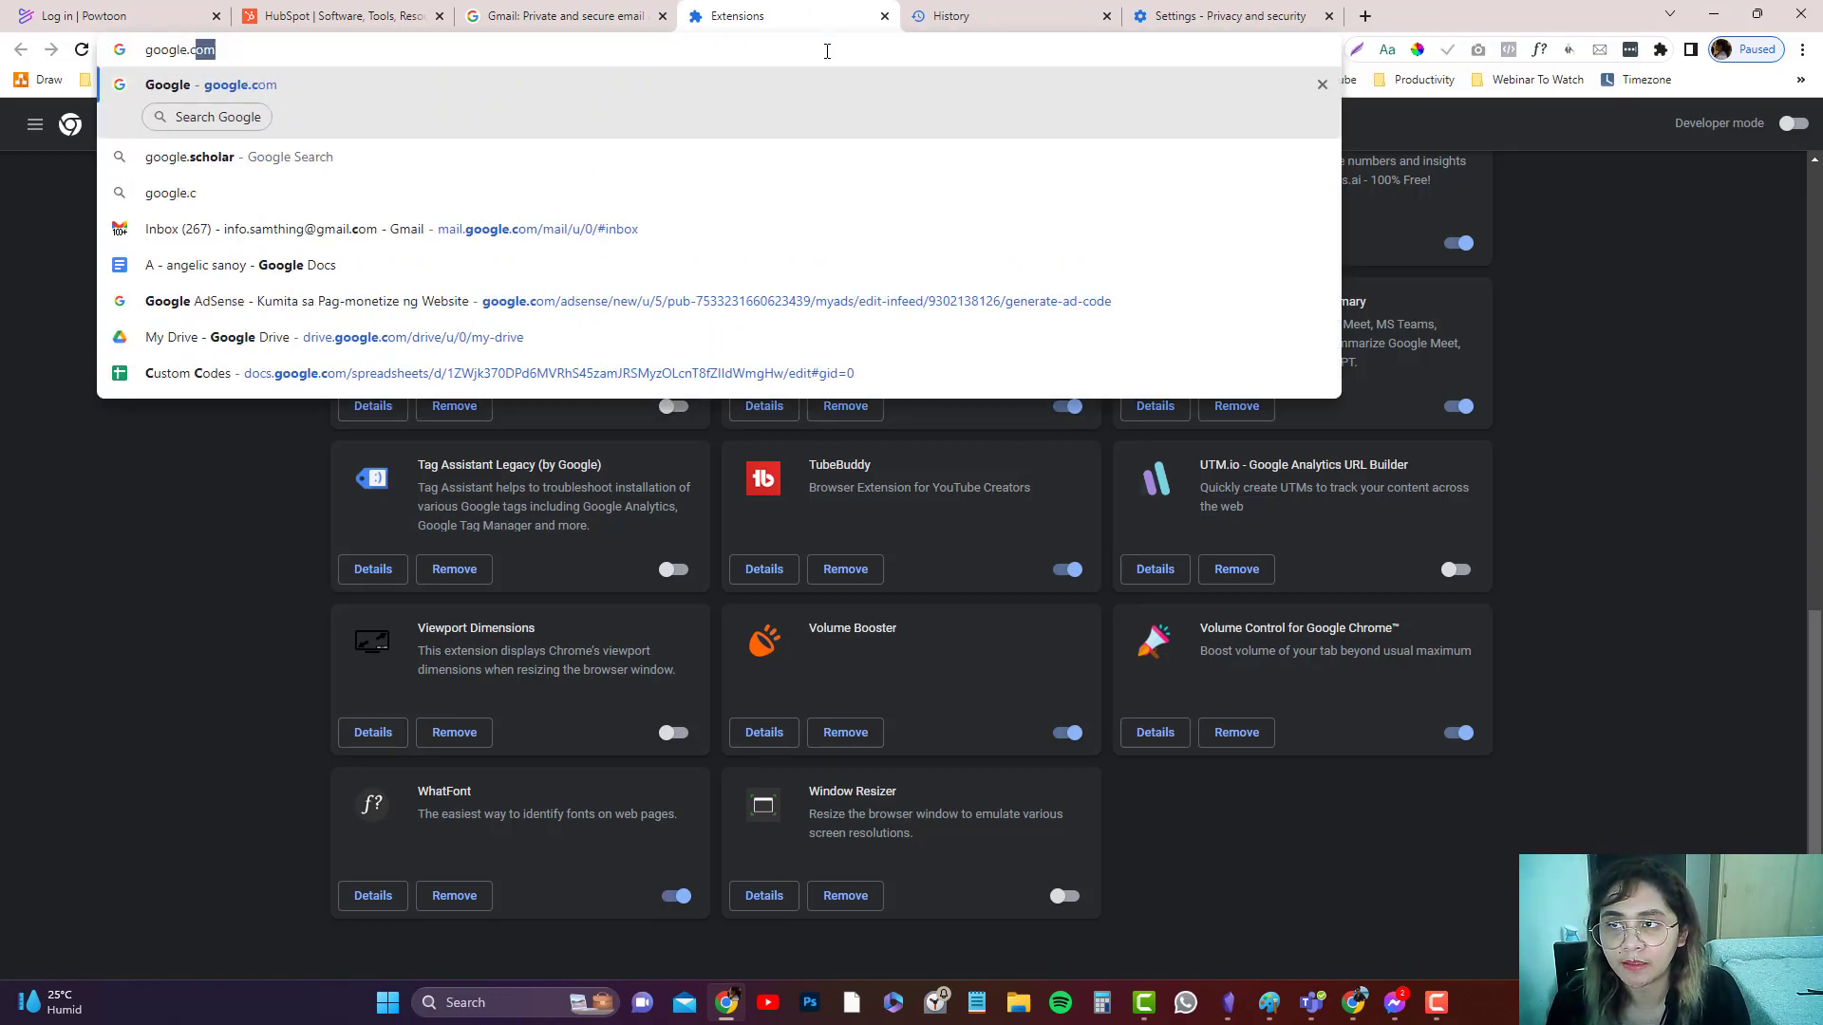
pyautogui.press('Return')
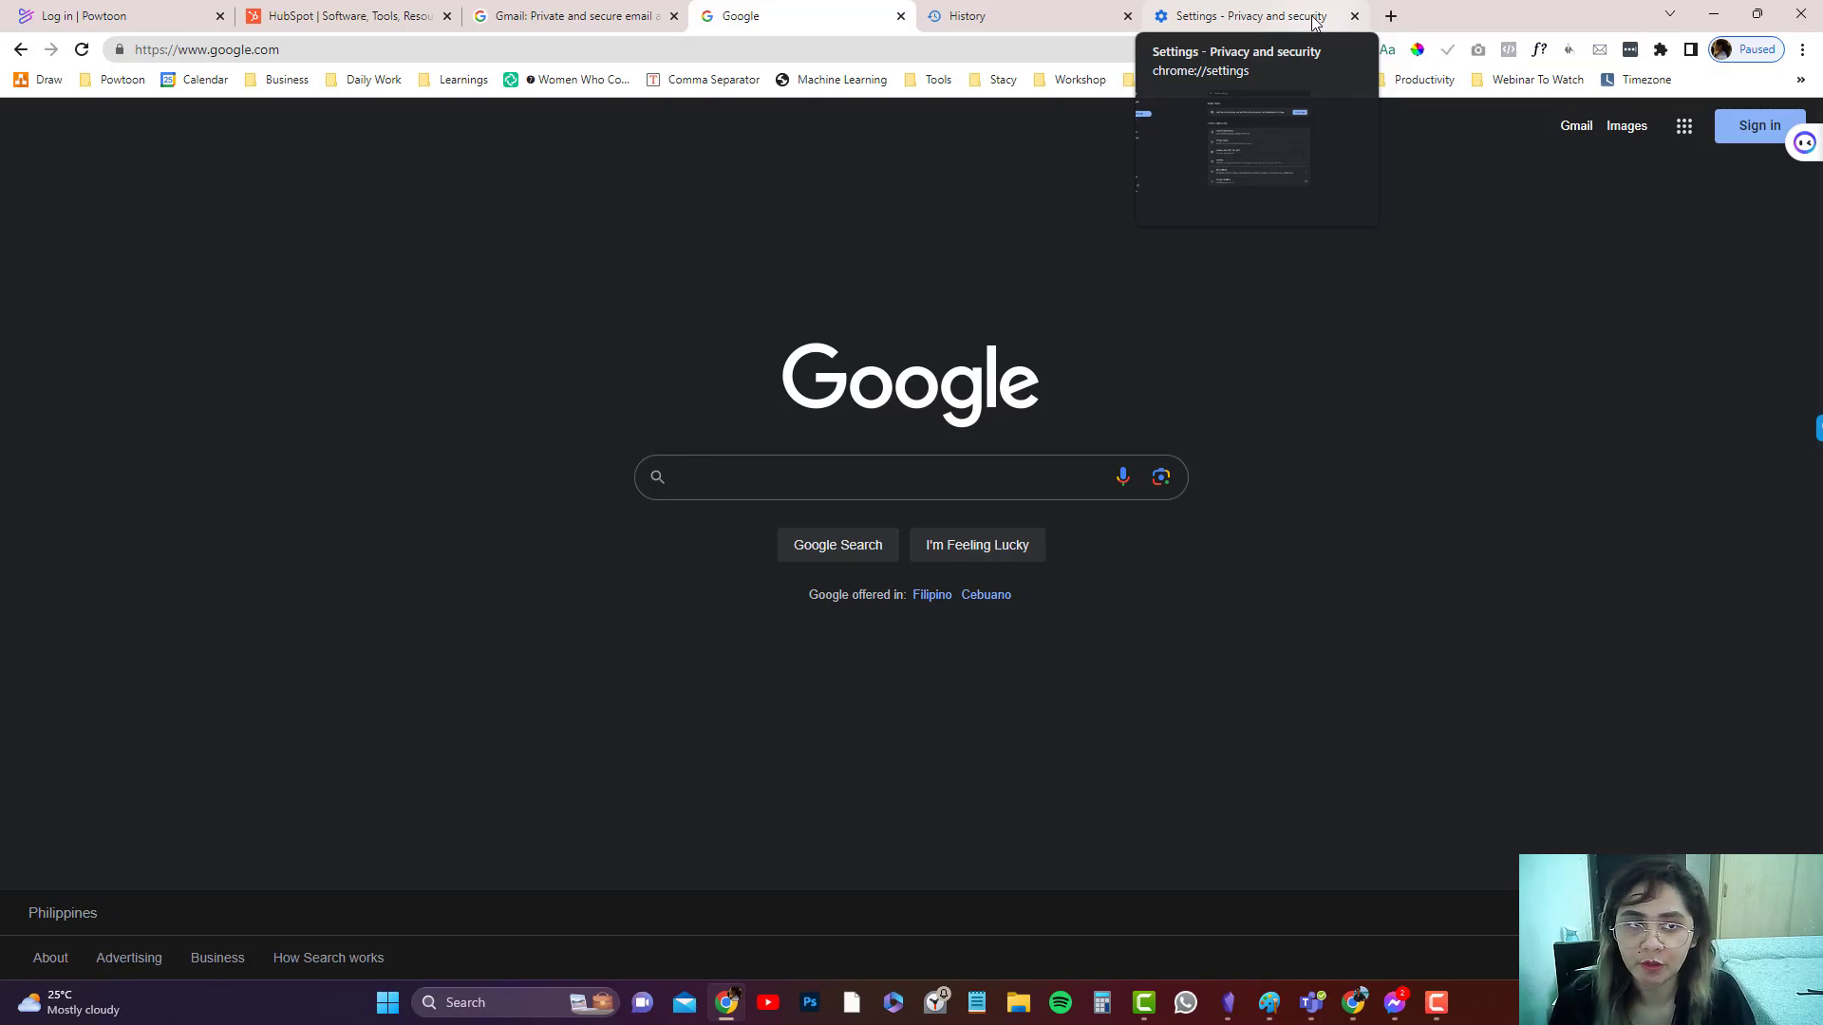
# Clear all-time browsing history, cookies, cached images and site settings
pyautogui.click(997, 16)
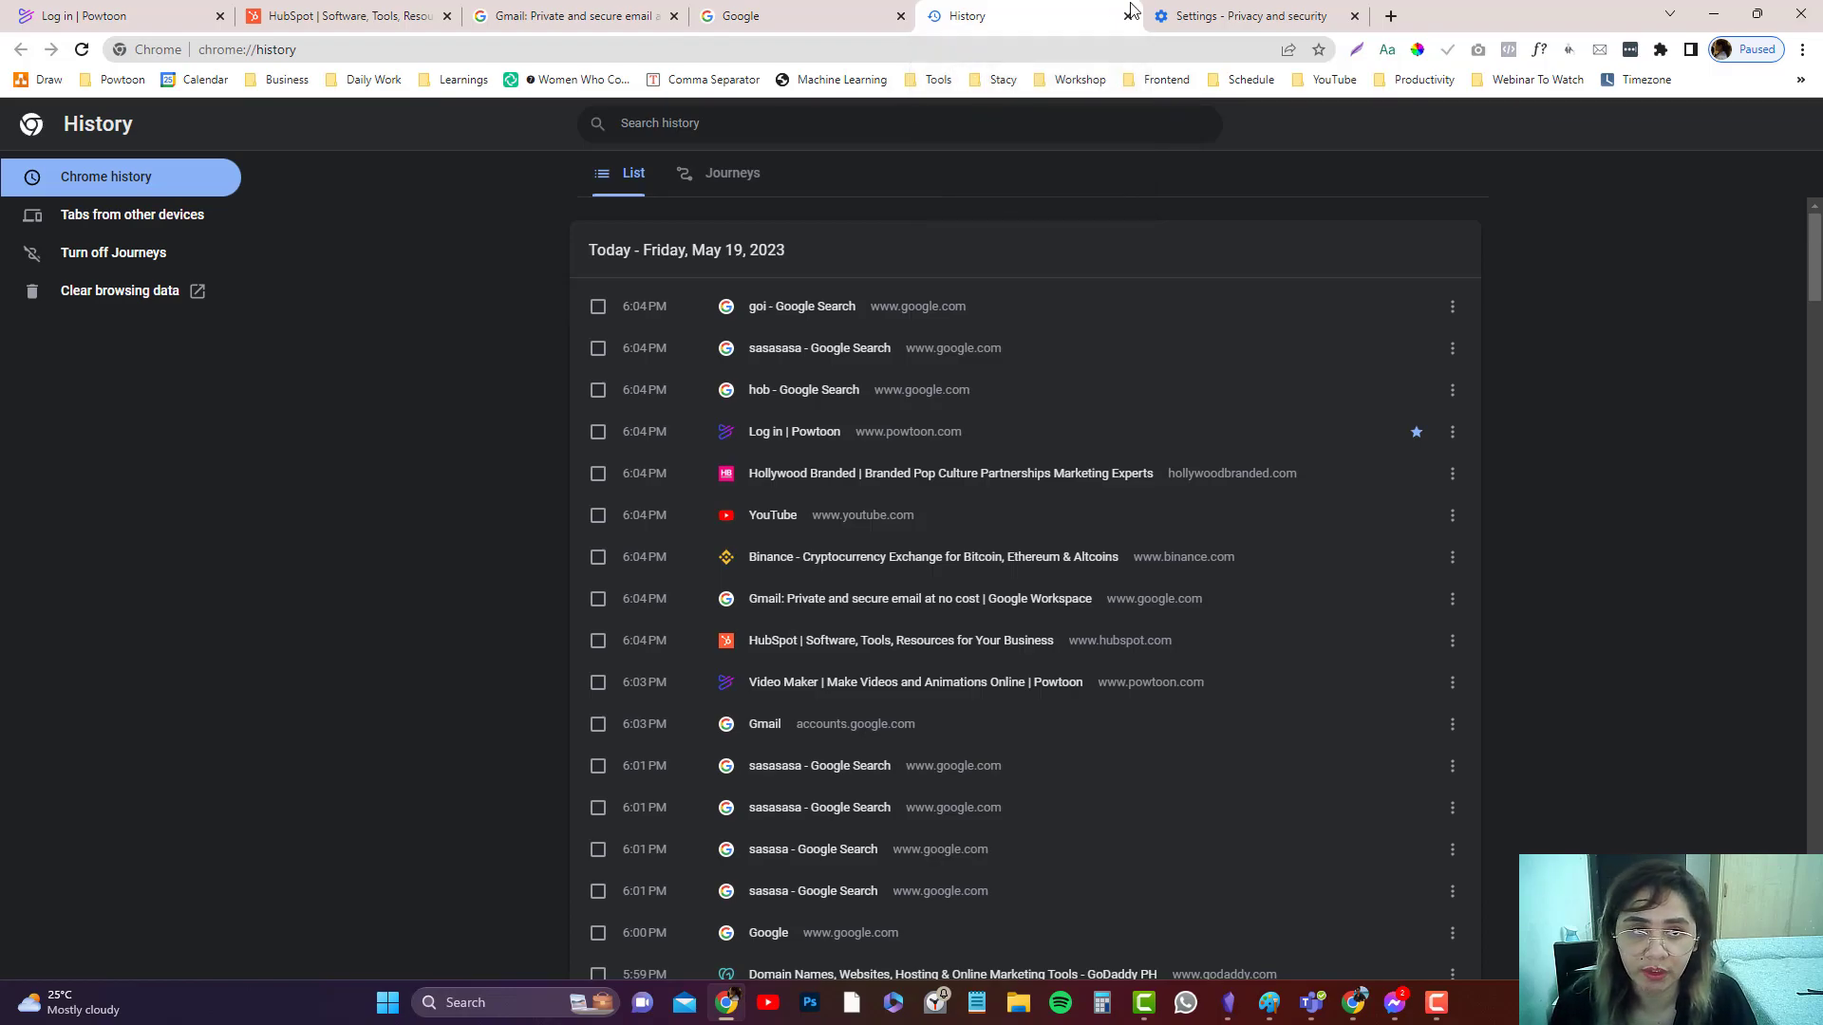
pyautogui.click(1127, 16)
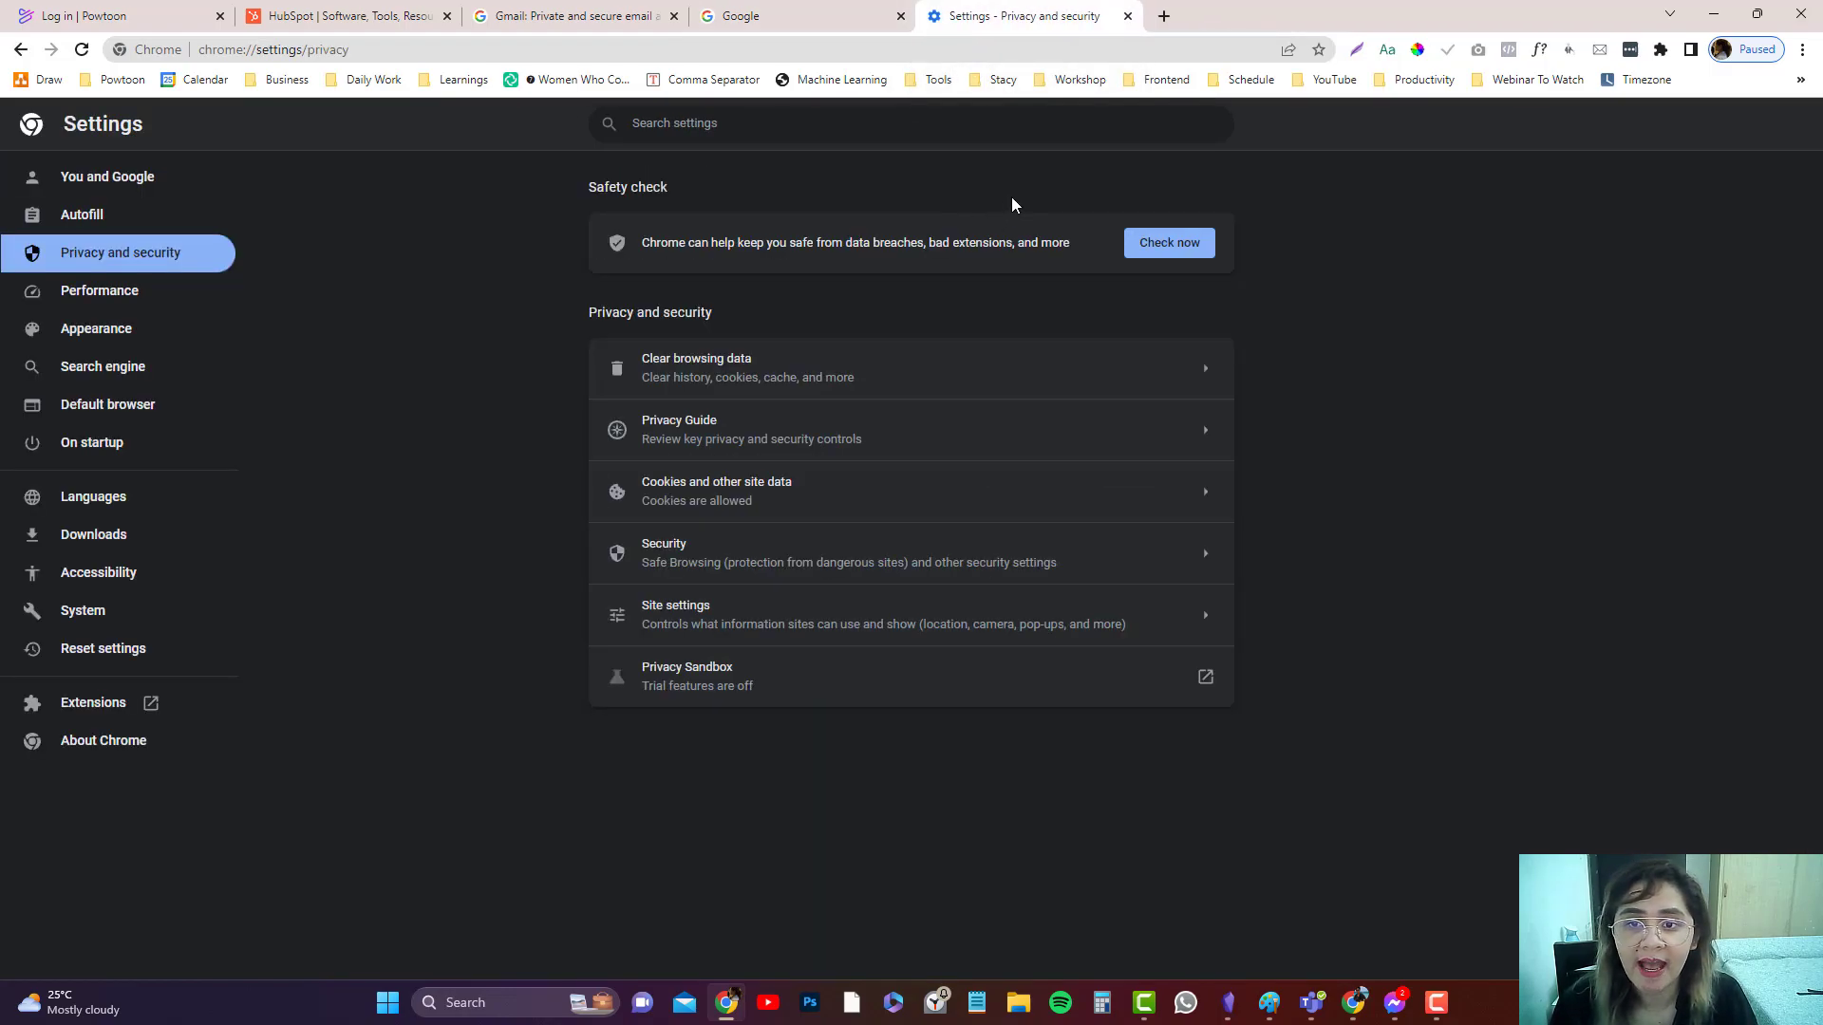
pyautogui.click(805, 17)
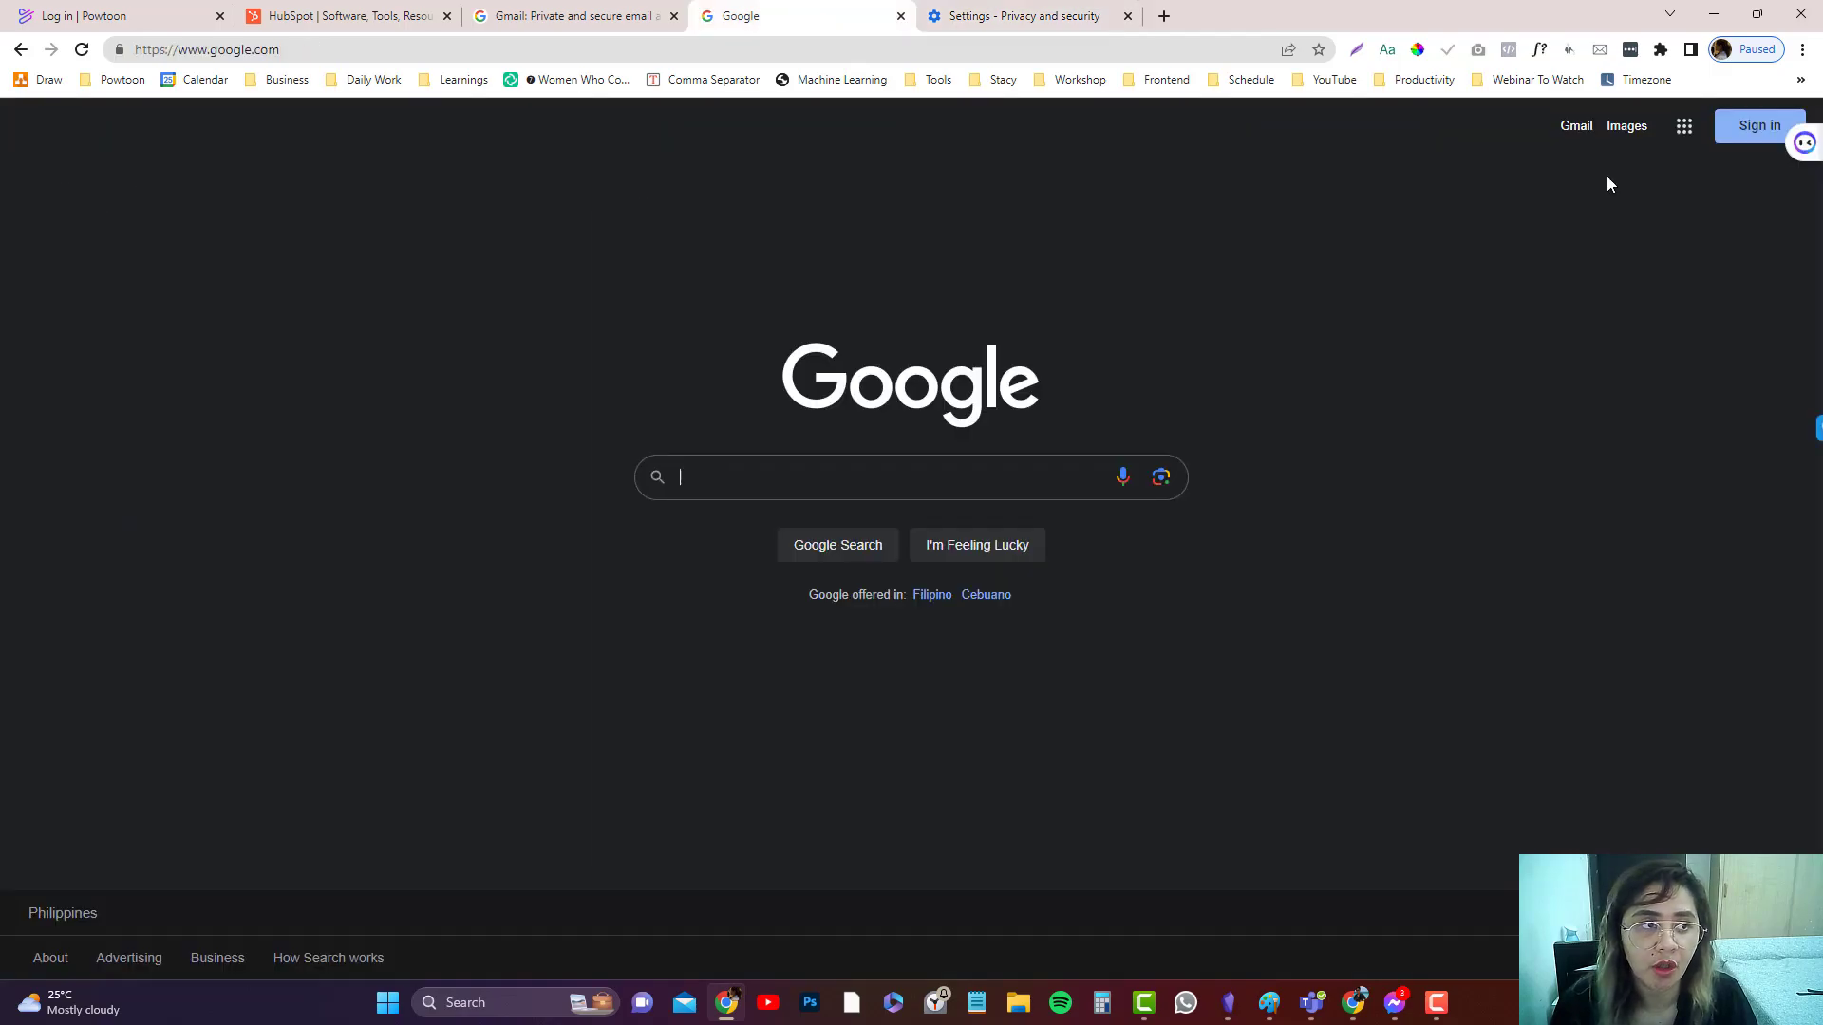
pyautogui.click(1803, 51)
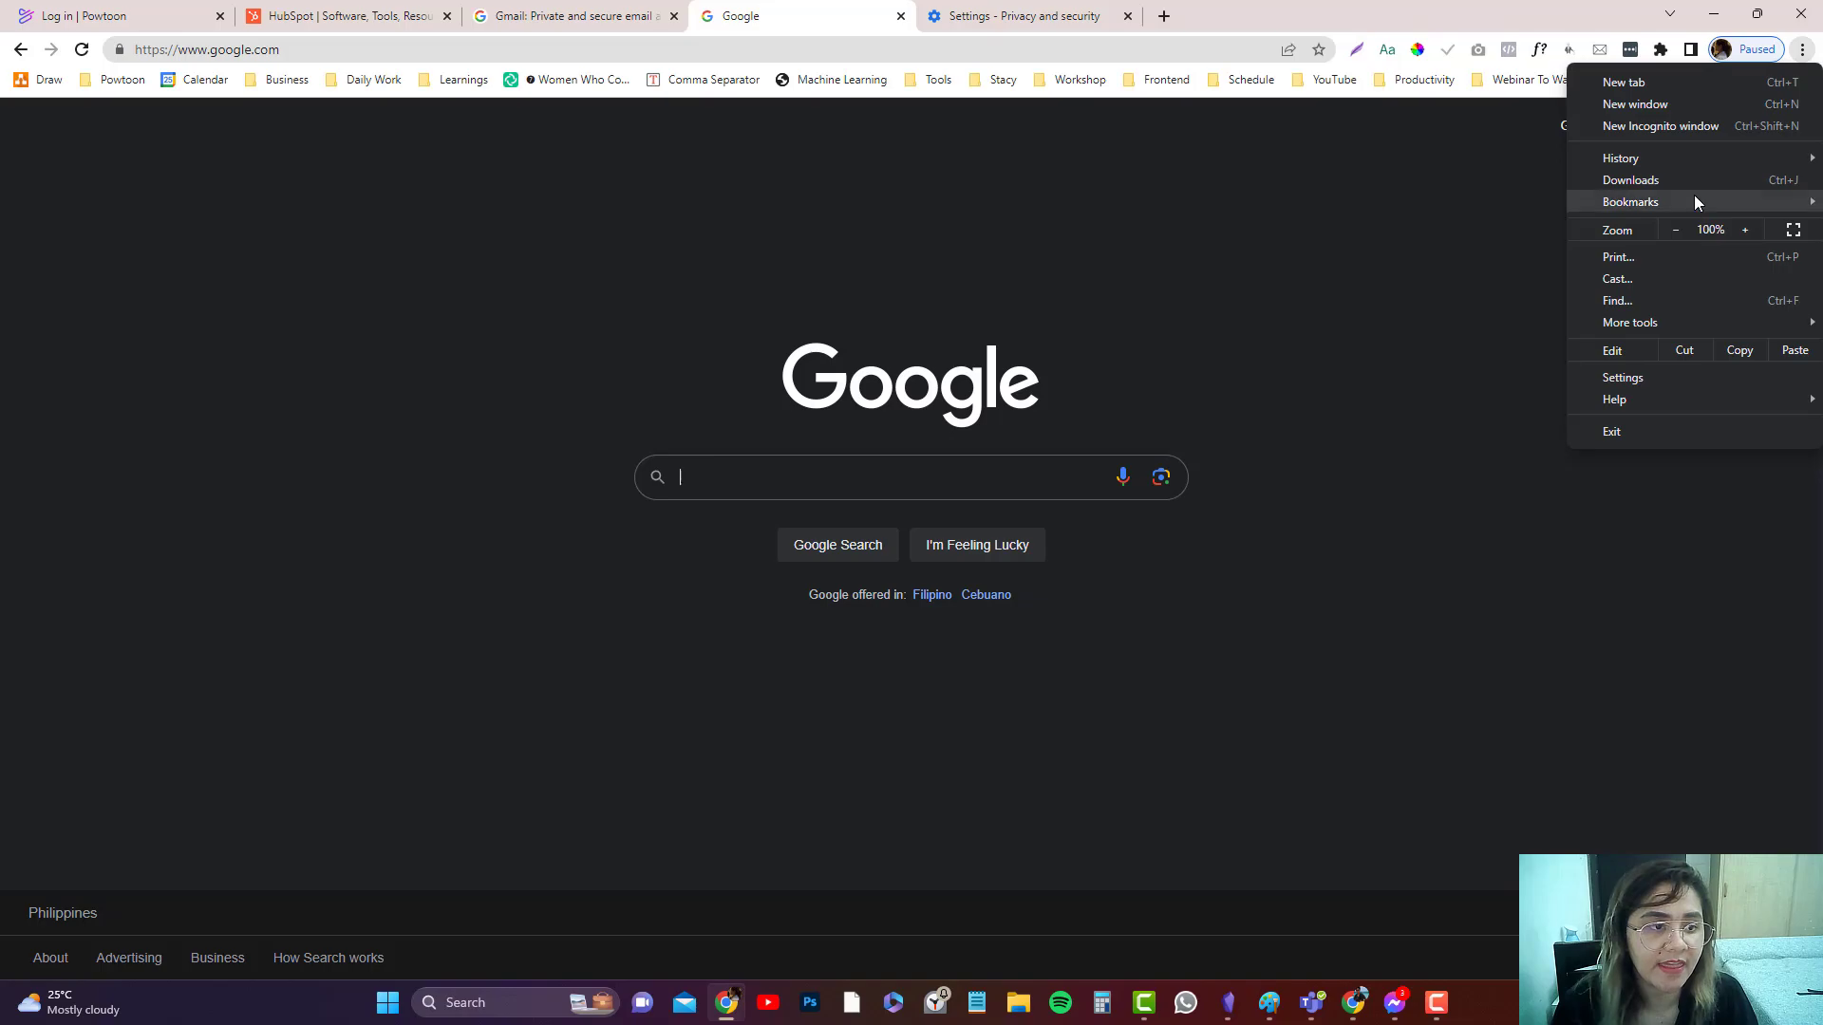
pyautogui.moveTo(1622, 158)
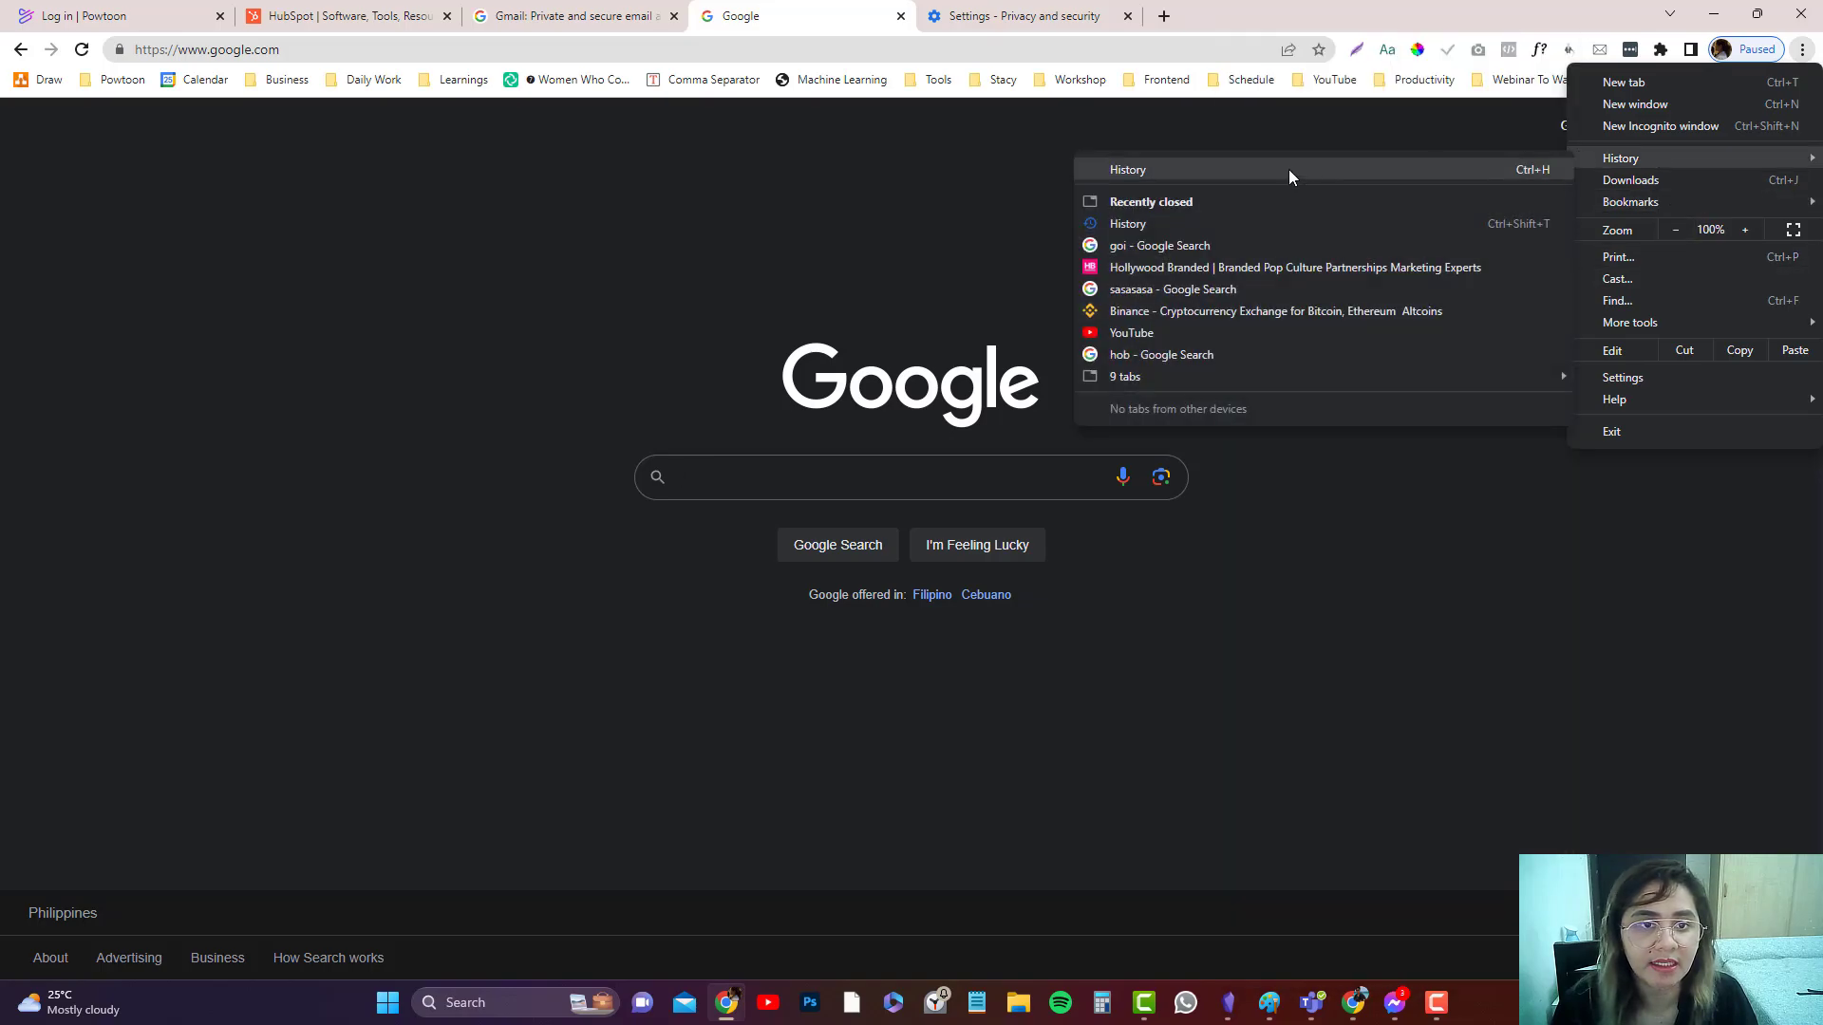
pyautogui.click(1289, 170)
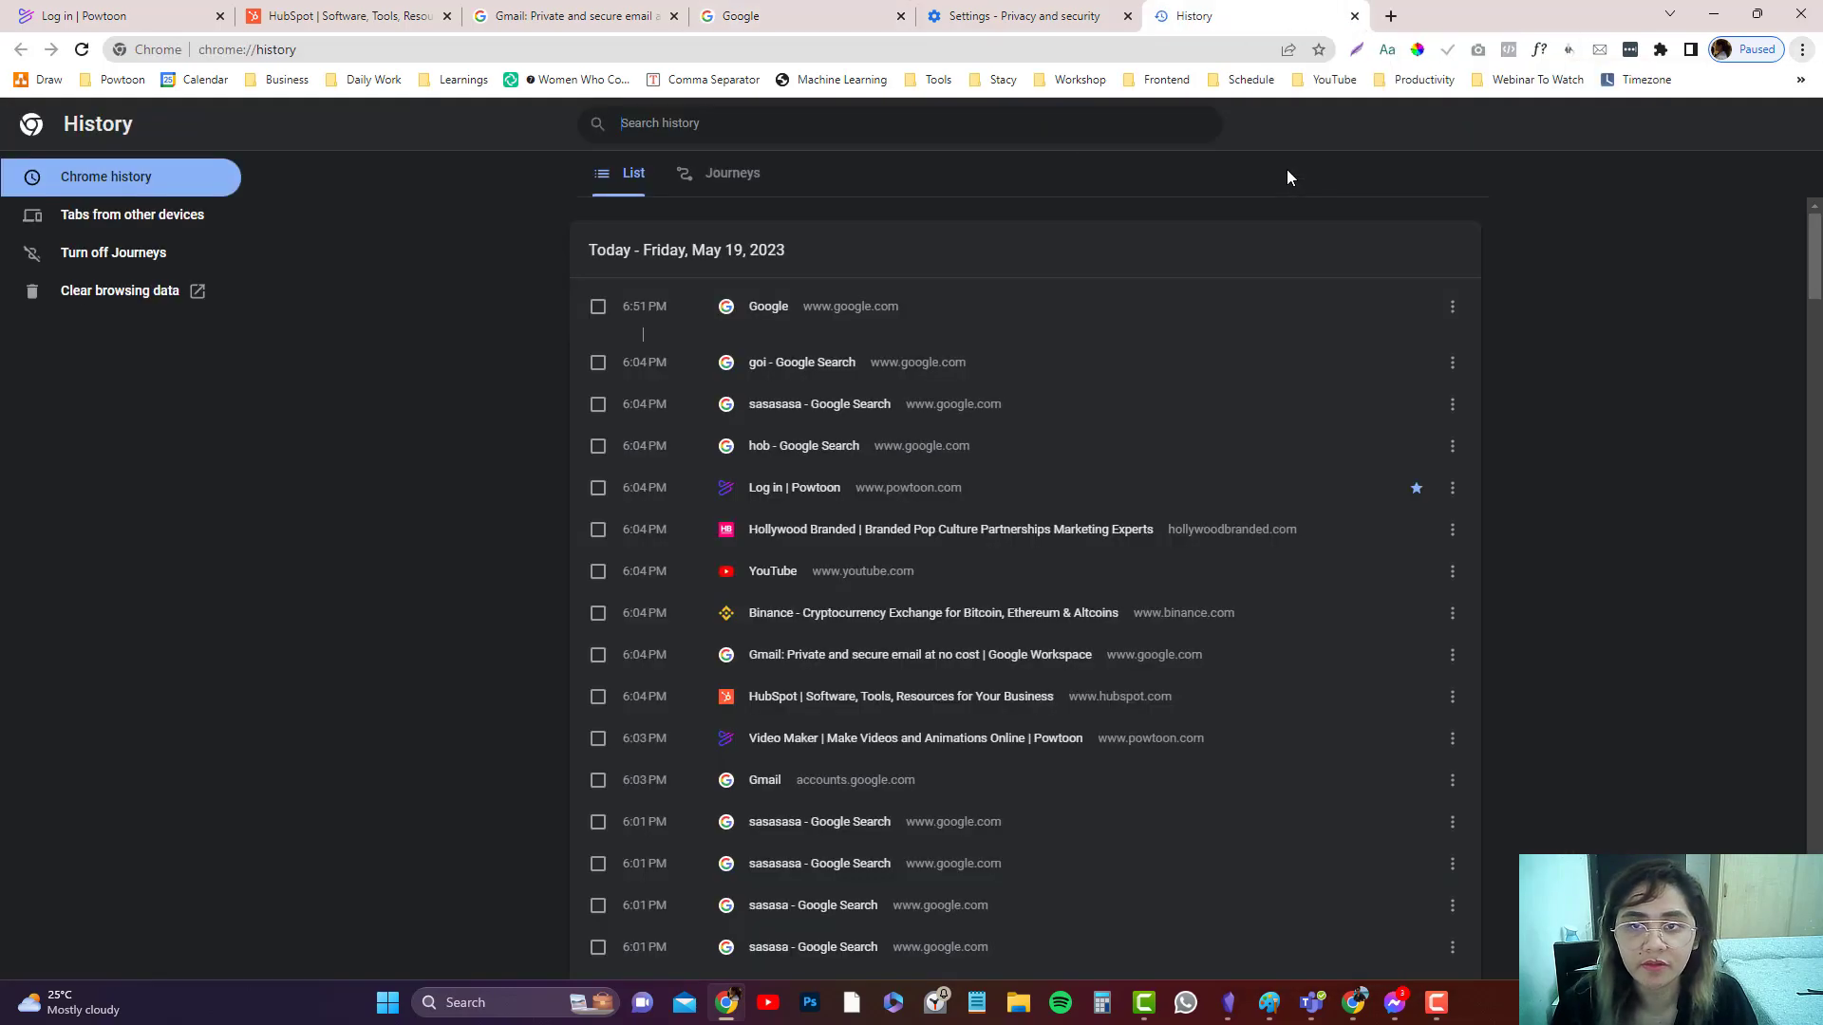
pyautogui.click(132, 295)
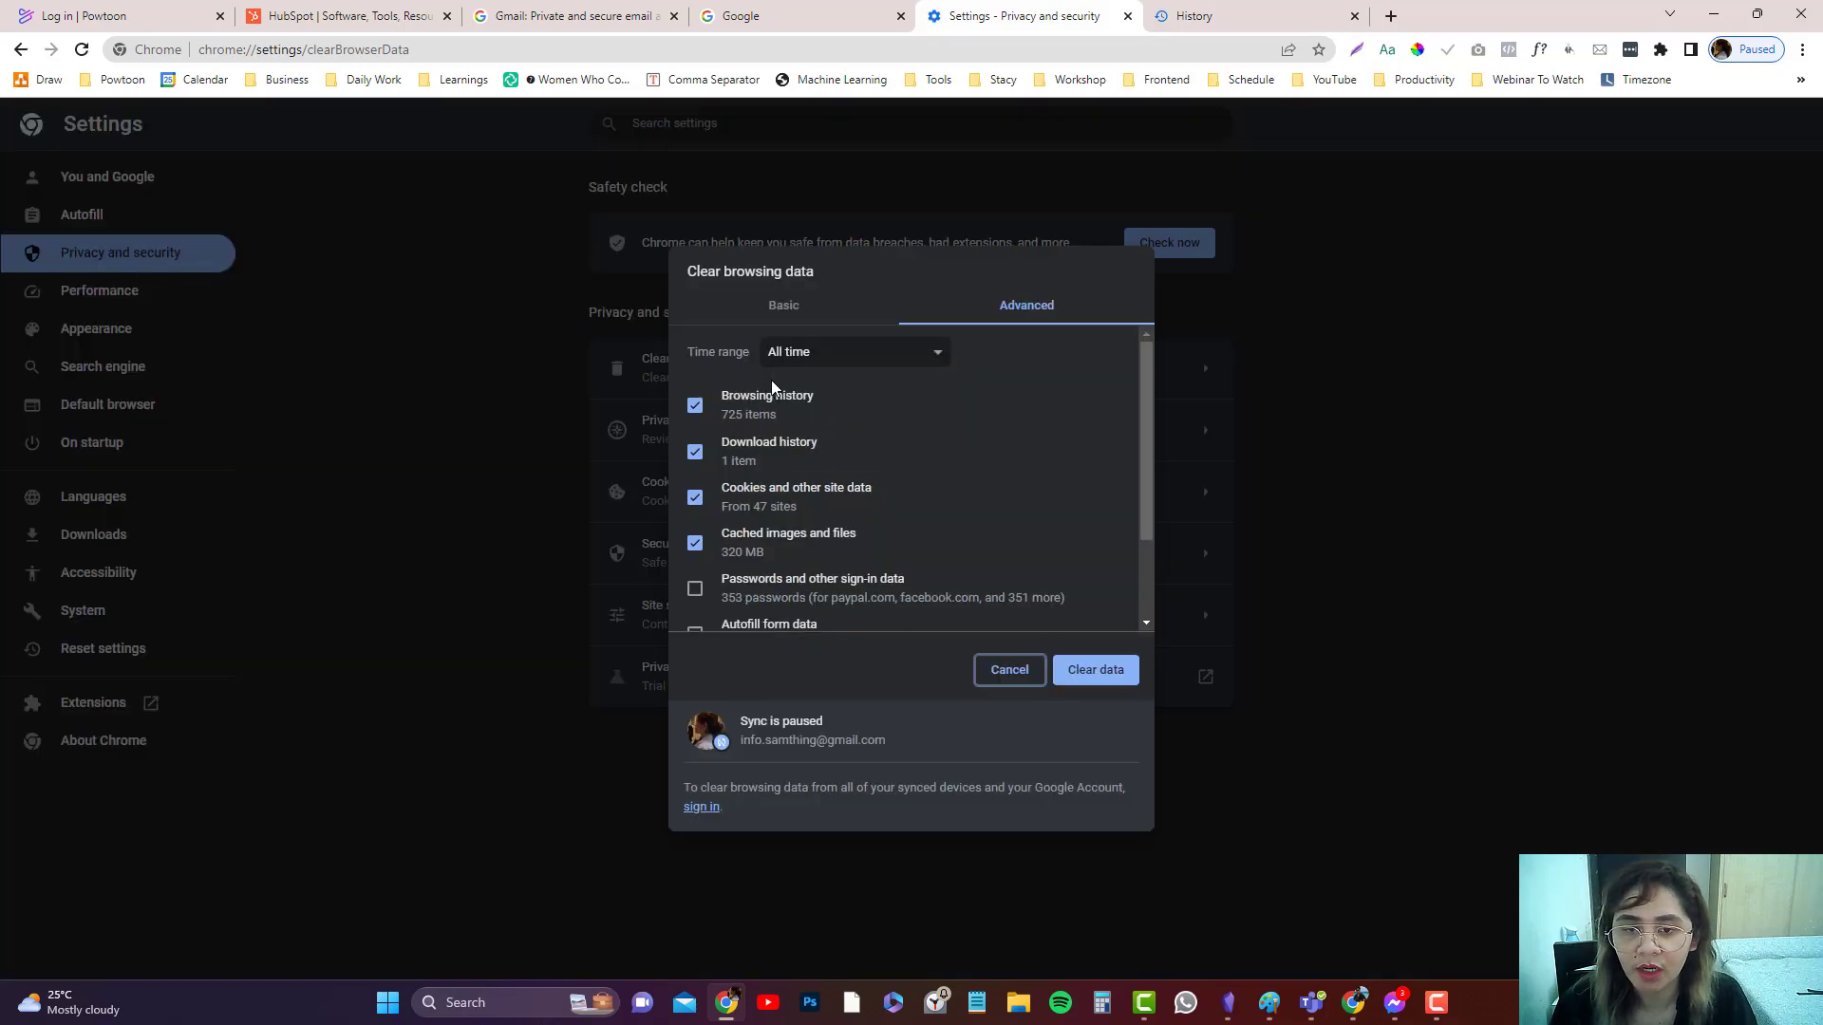
pyautogui.scroll(-2, 812, 478)
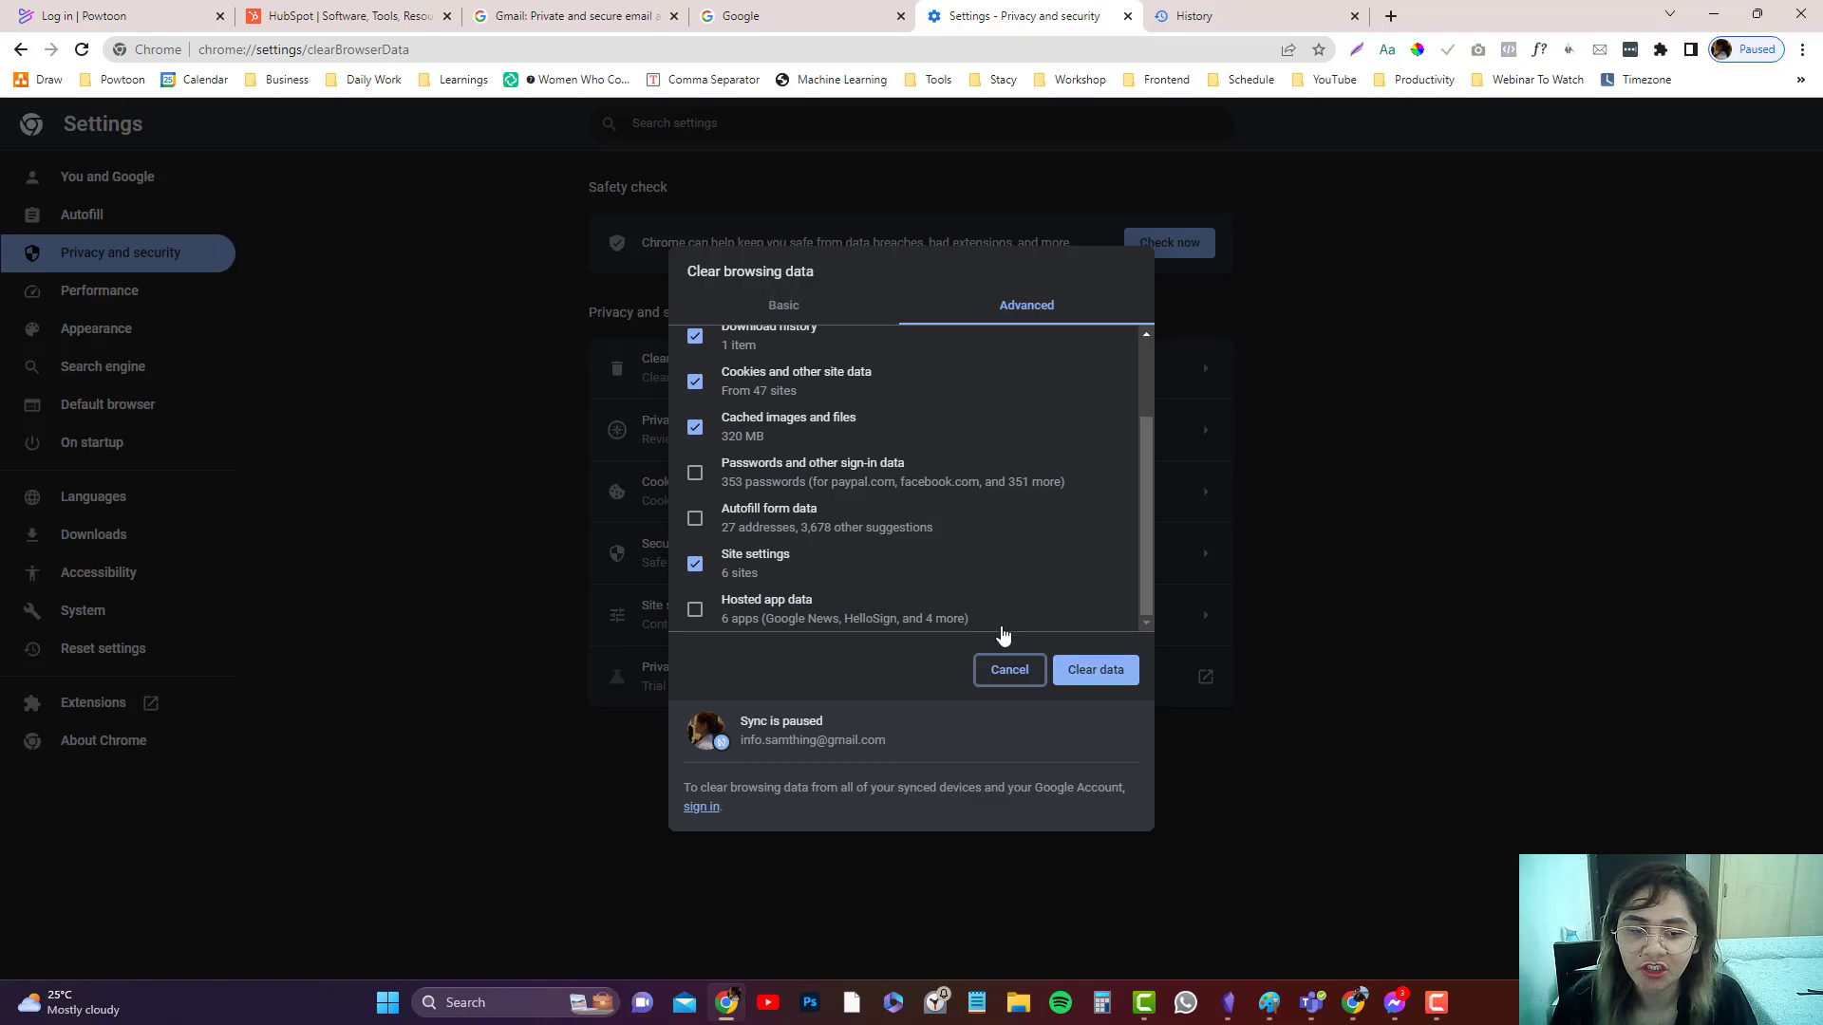
pyautogui.click(1091, 669)
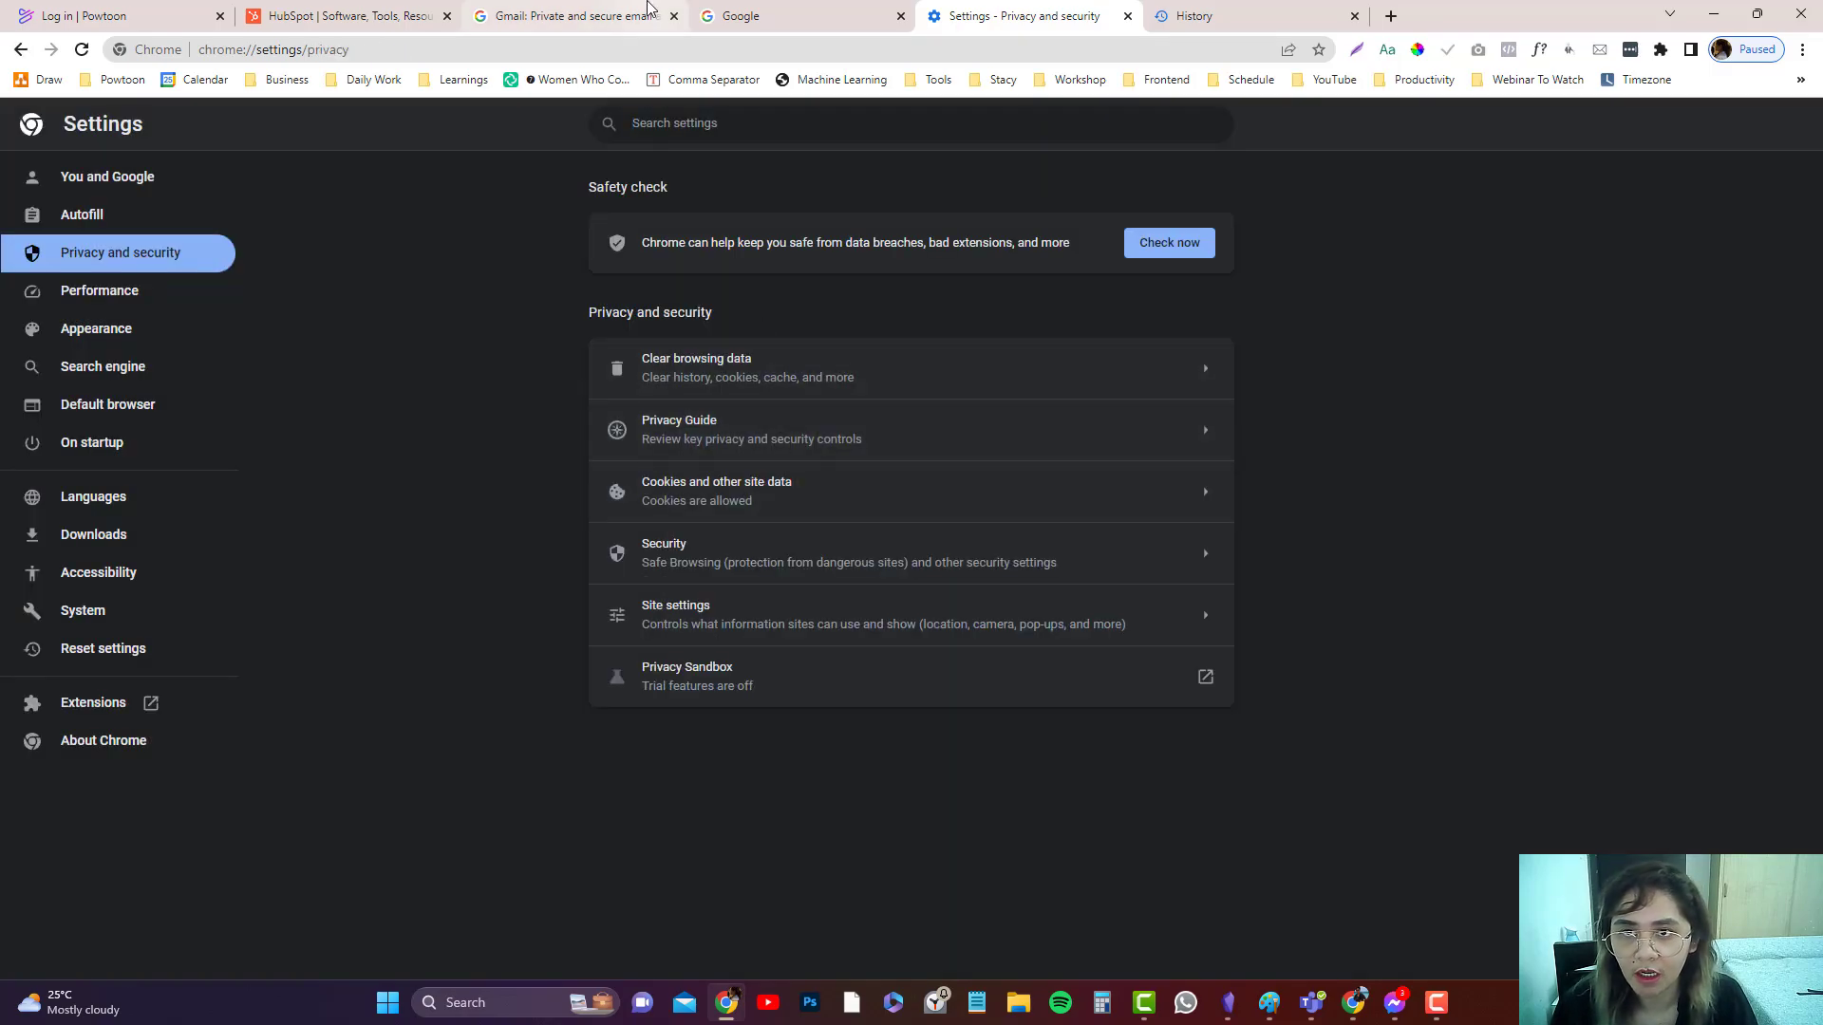
# Load google.com in the Gmail tab
pyautogui.click(570, 16)
pyautogui.click(625, 50)
pyautogui.write('gii')
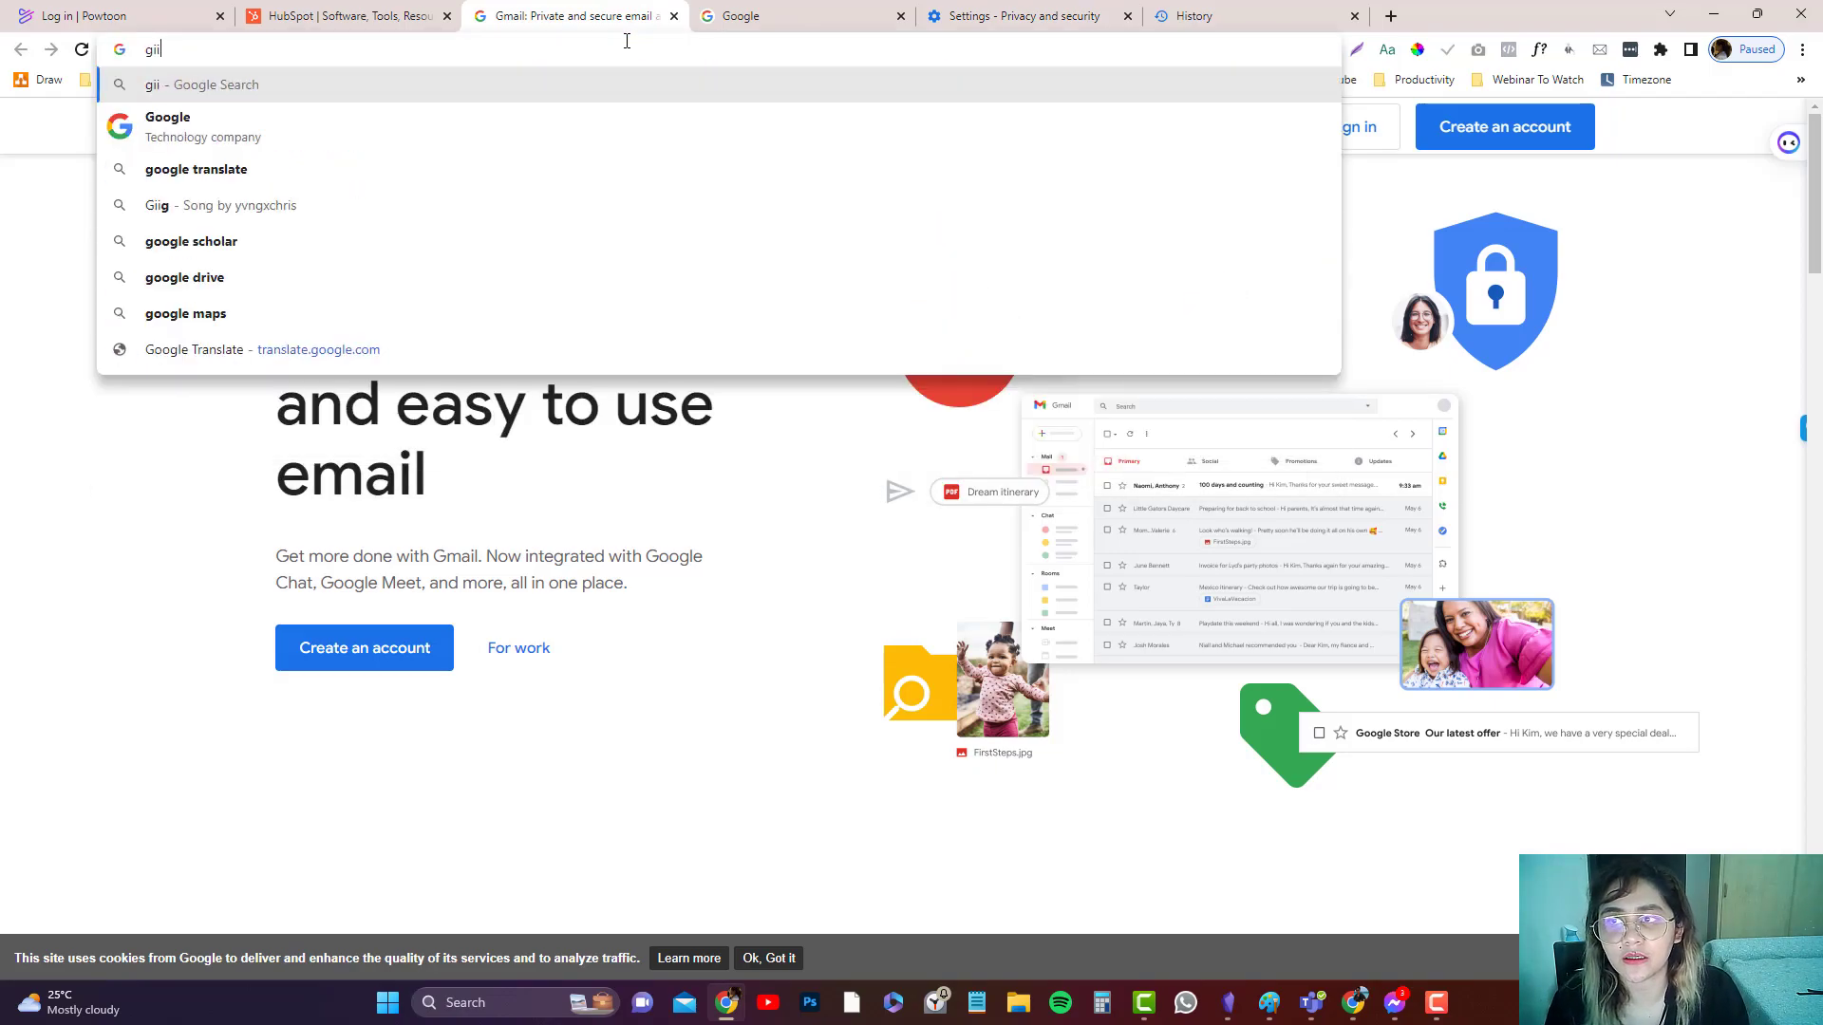
pyautogui.press('BackSpace')
pyautogui.press('BackSpace')
pyautogui.write('oogle.')
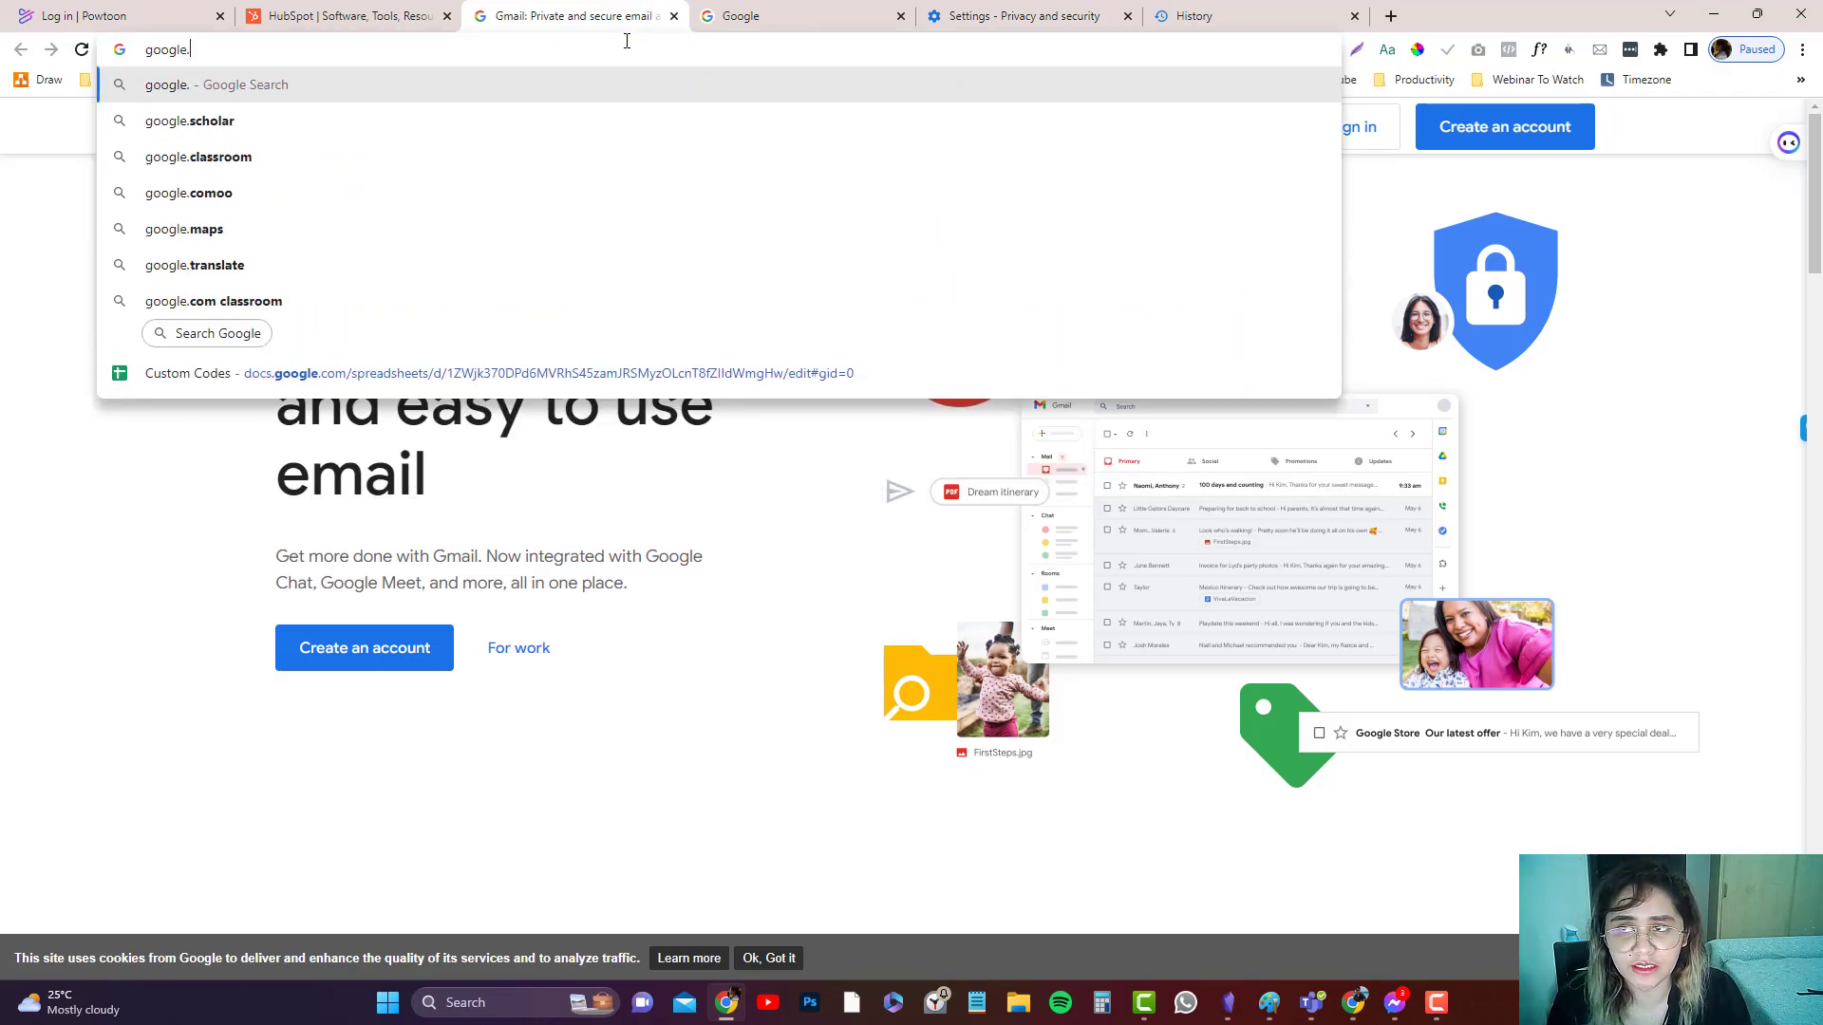
pyautogui.write('com')
pyautogui.press('Return')
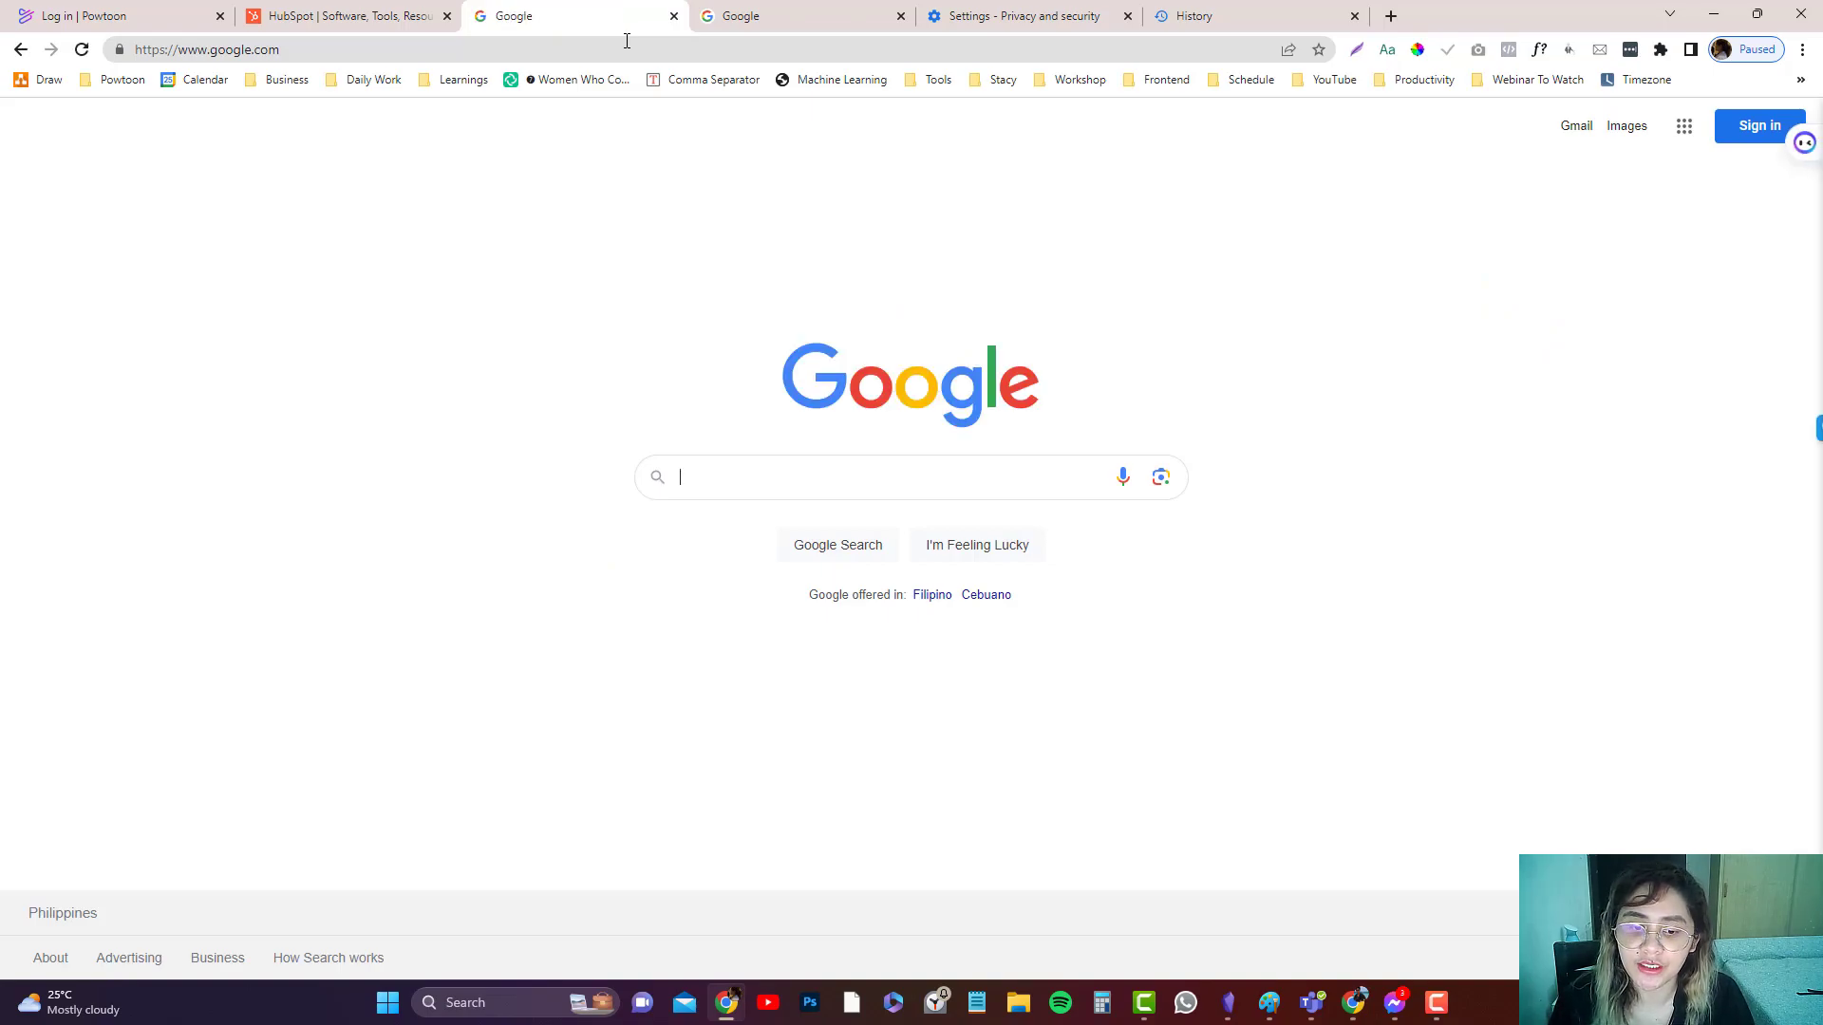
# Search 'disk' in Windows Search and launch Disk Cleanup for drive C:
pyautogui.click(498, 1002)
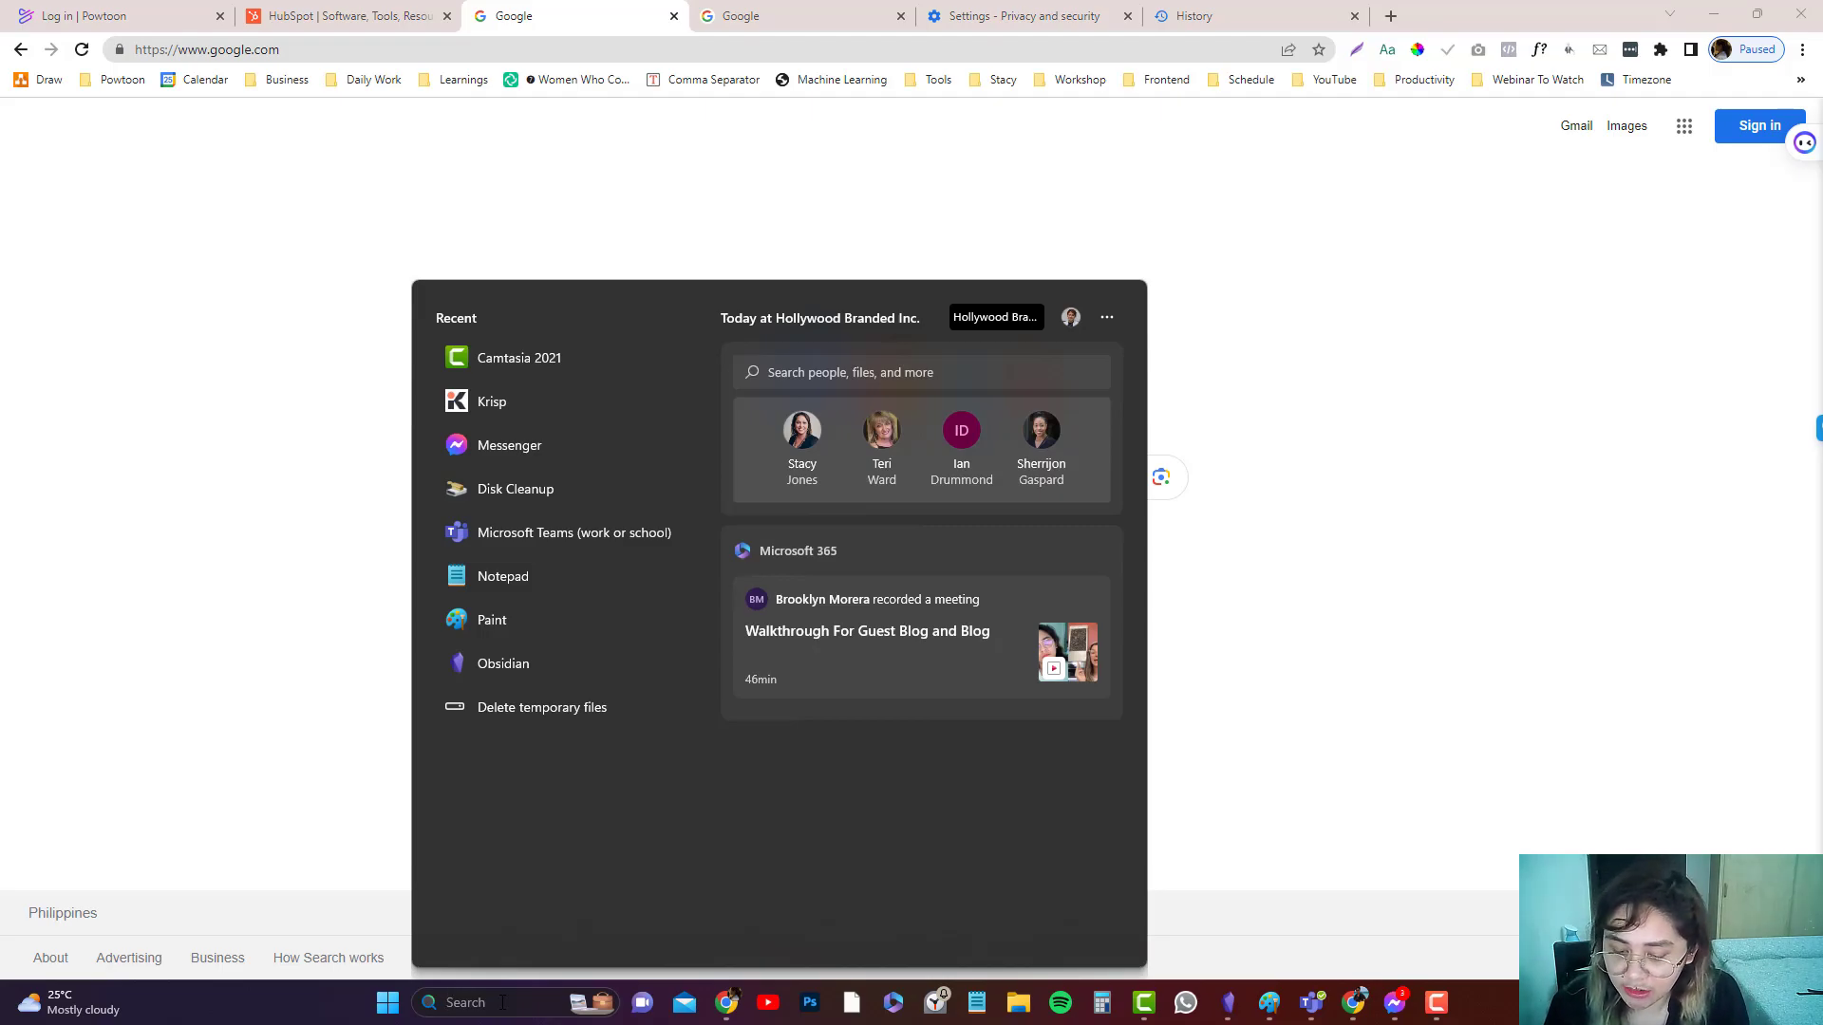
pyautogui.write('disk')
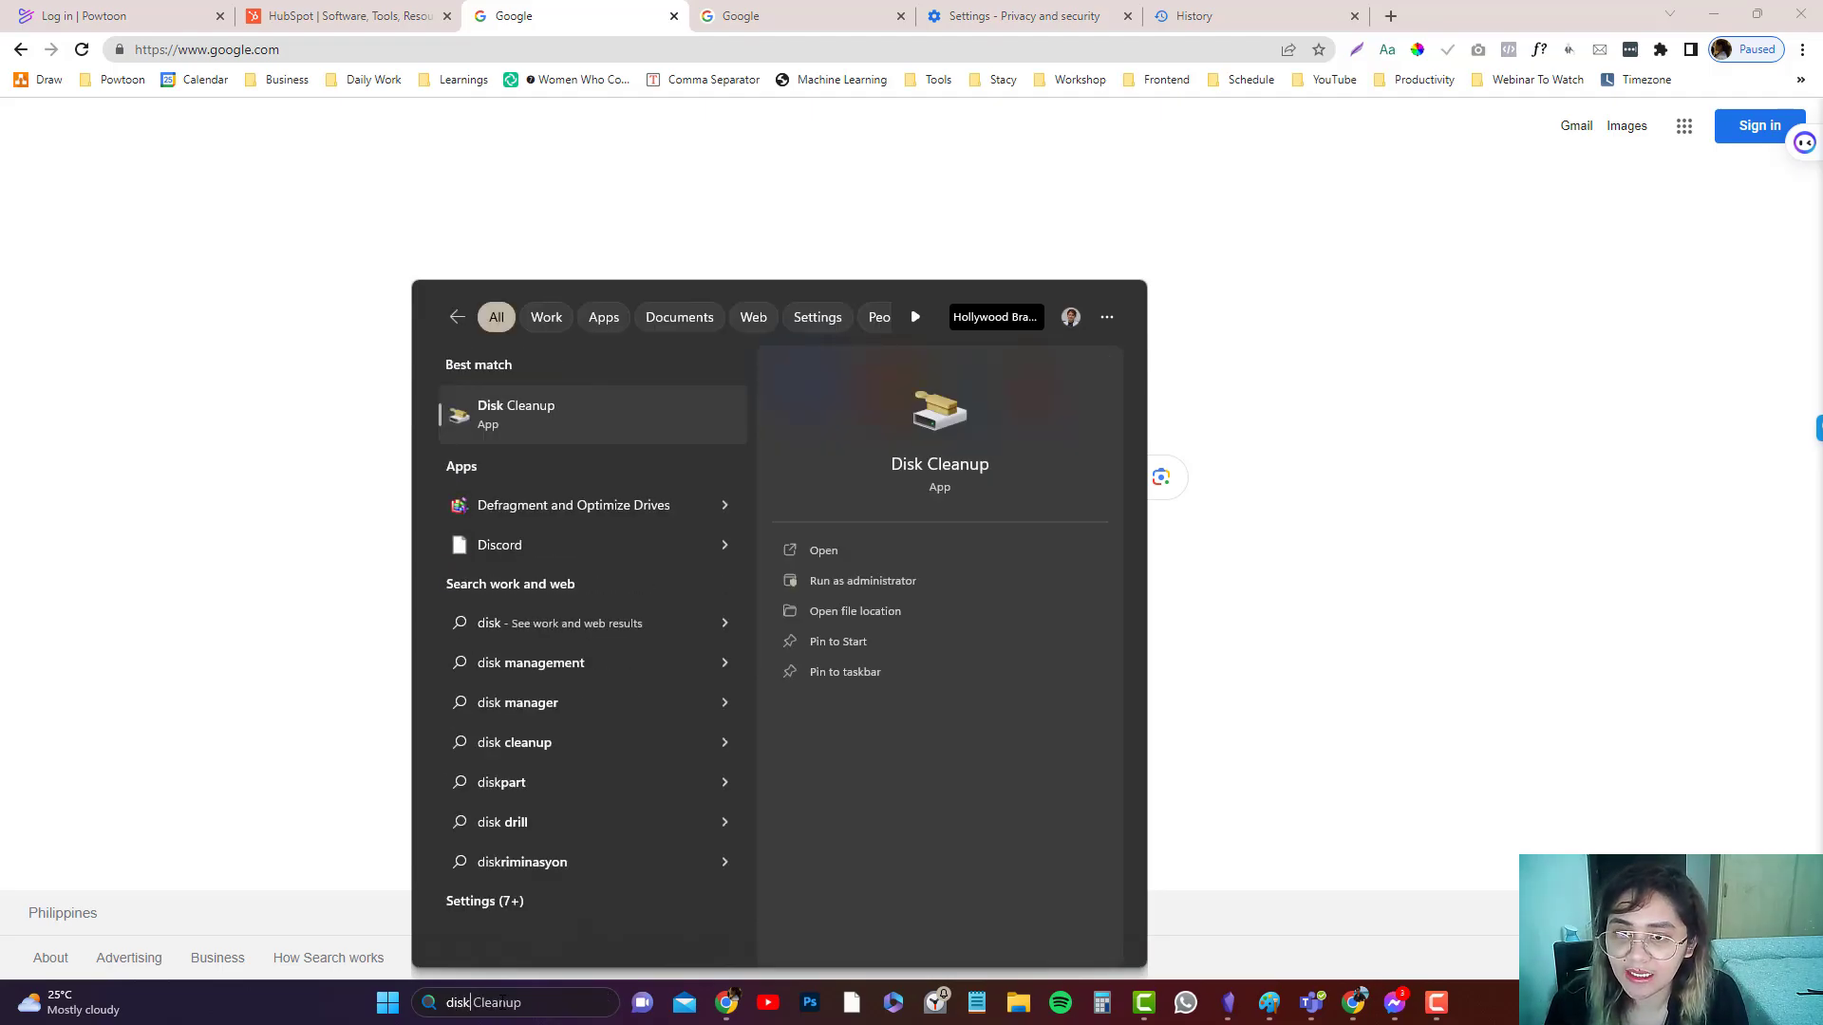
pyautogui.press('Return')
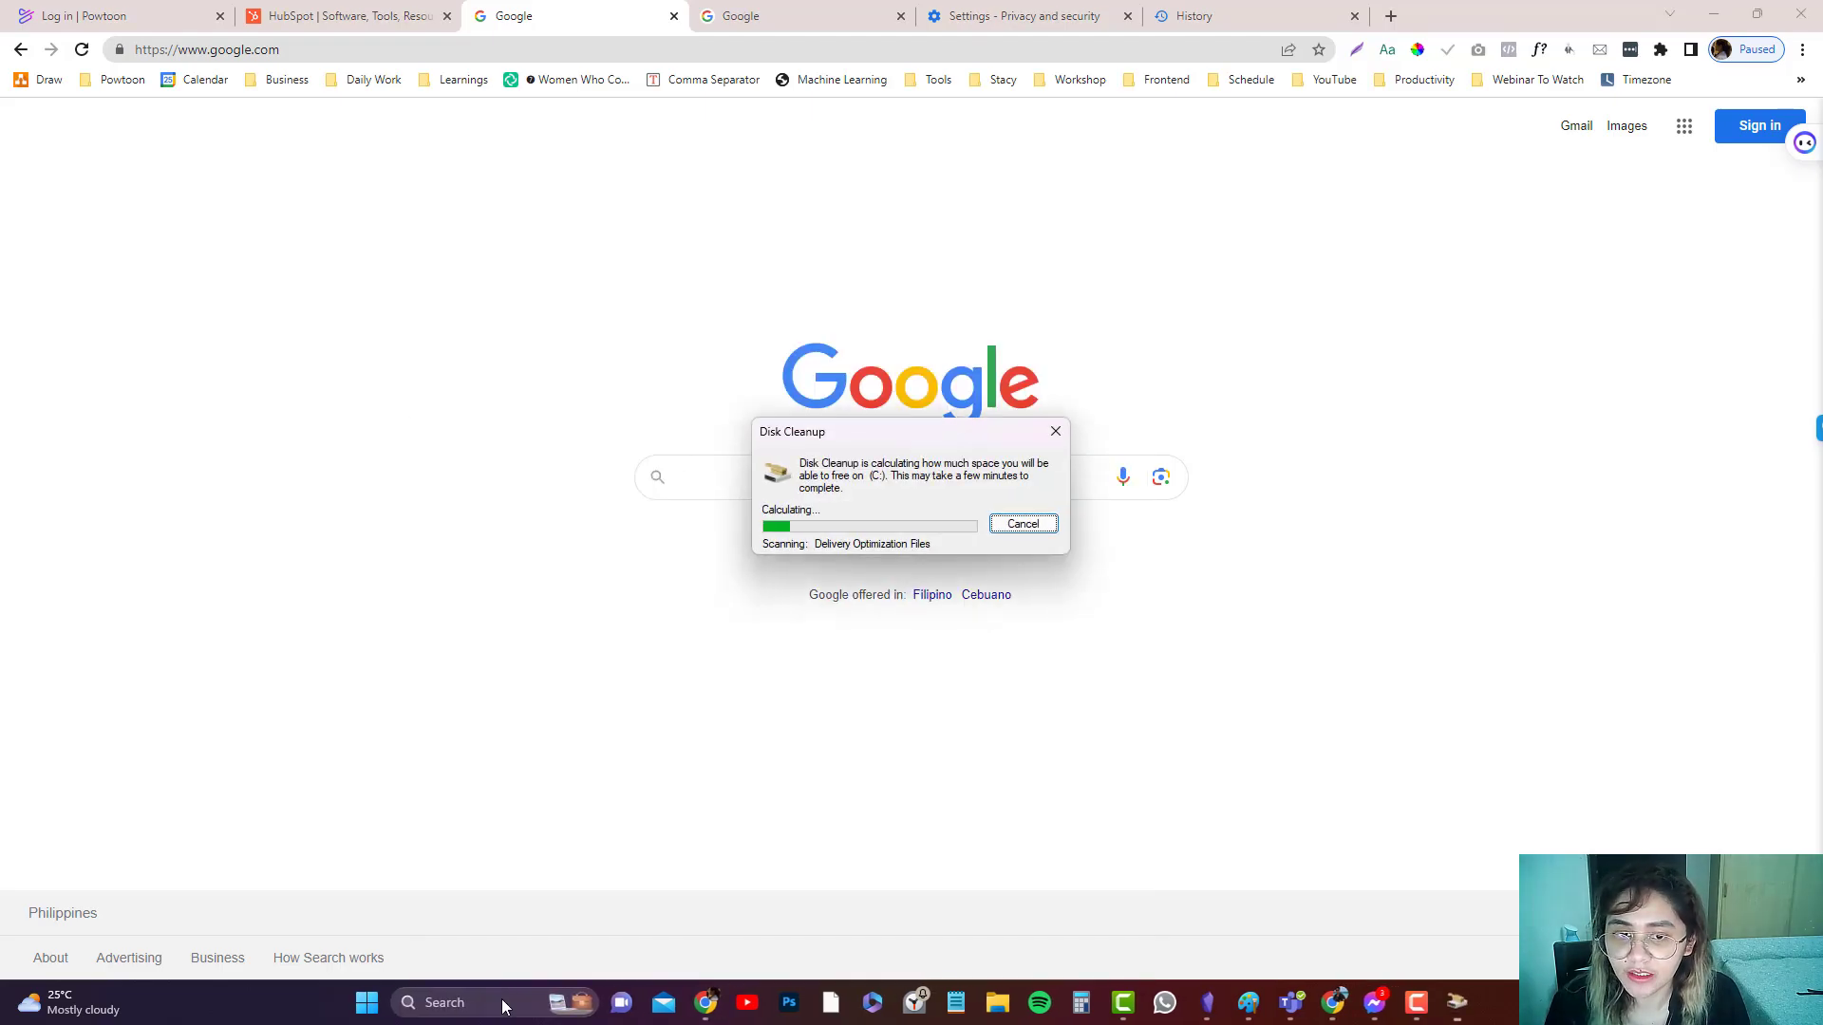
pyautogui.click(1024, 524)
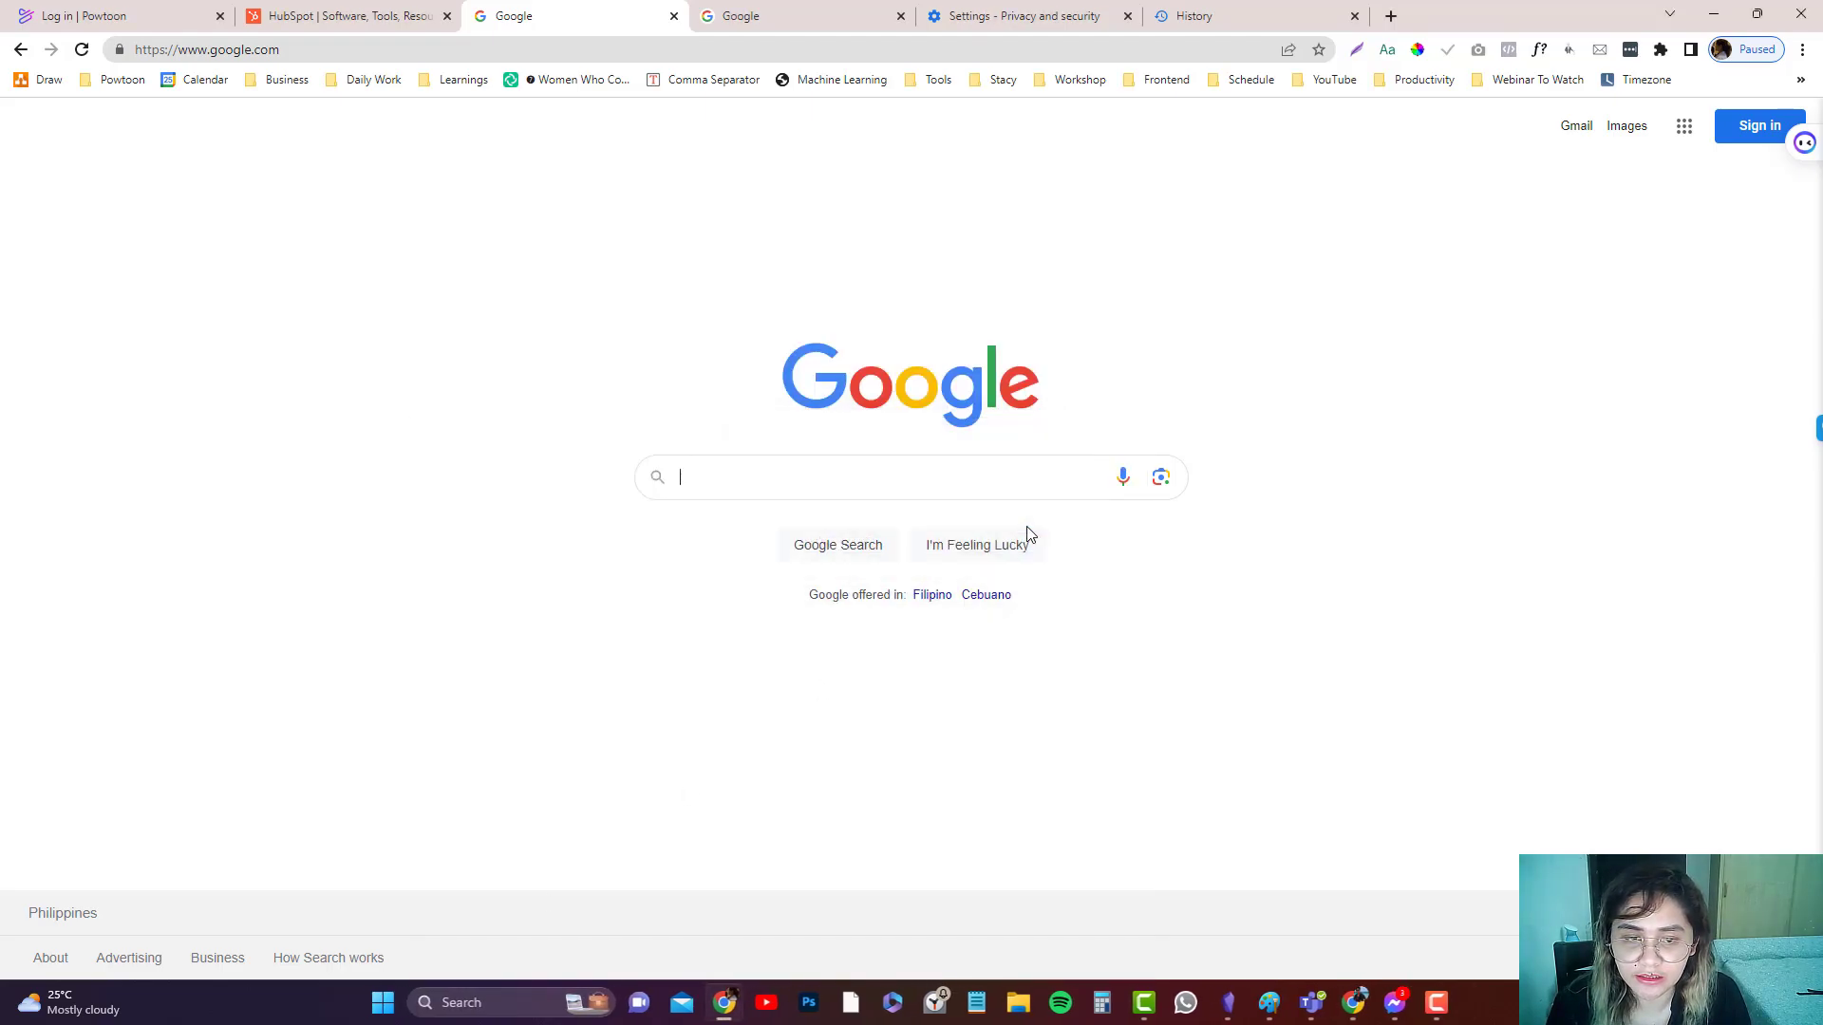
pyautogui.click(450, 1002)
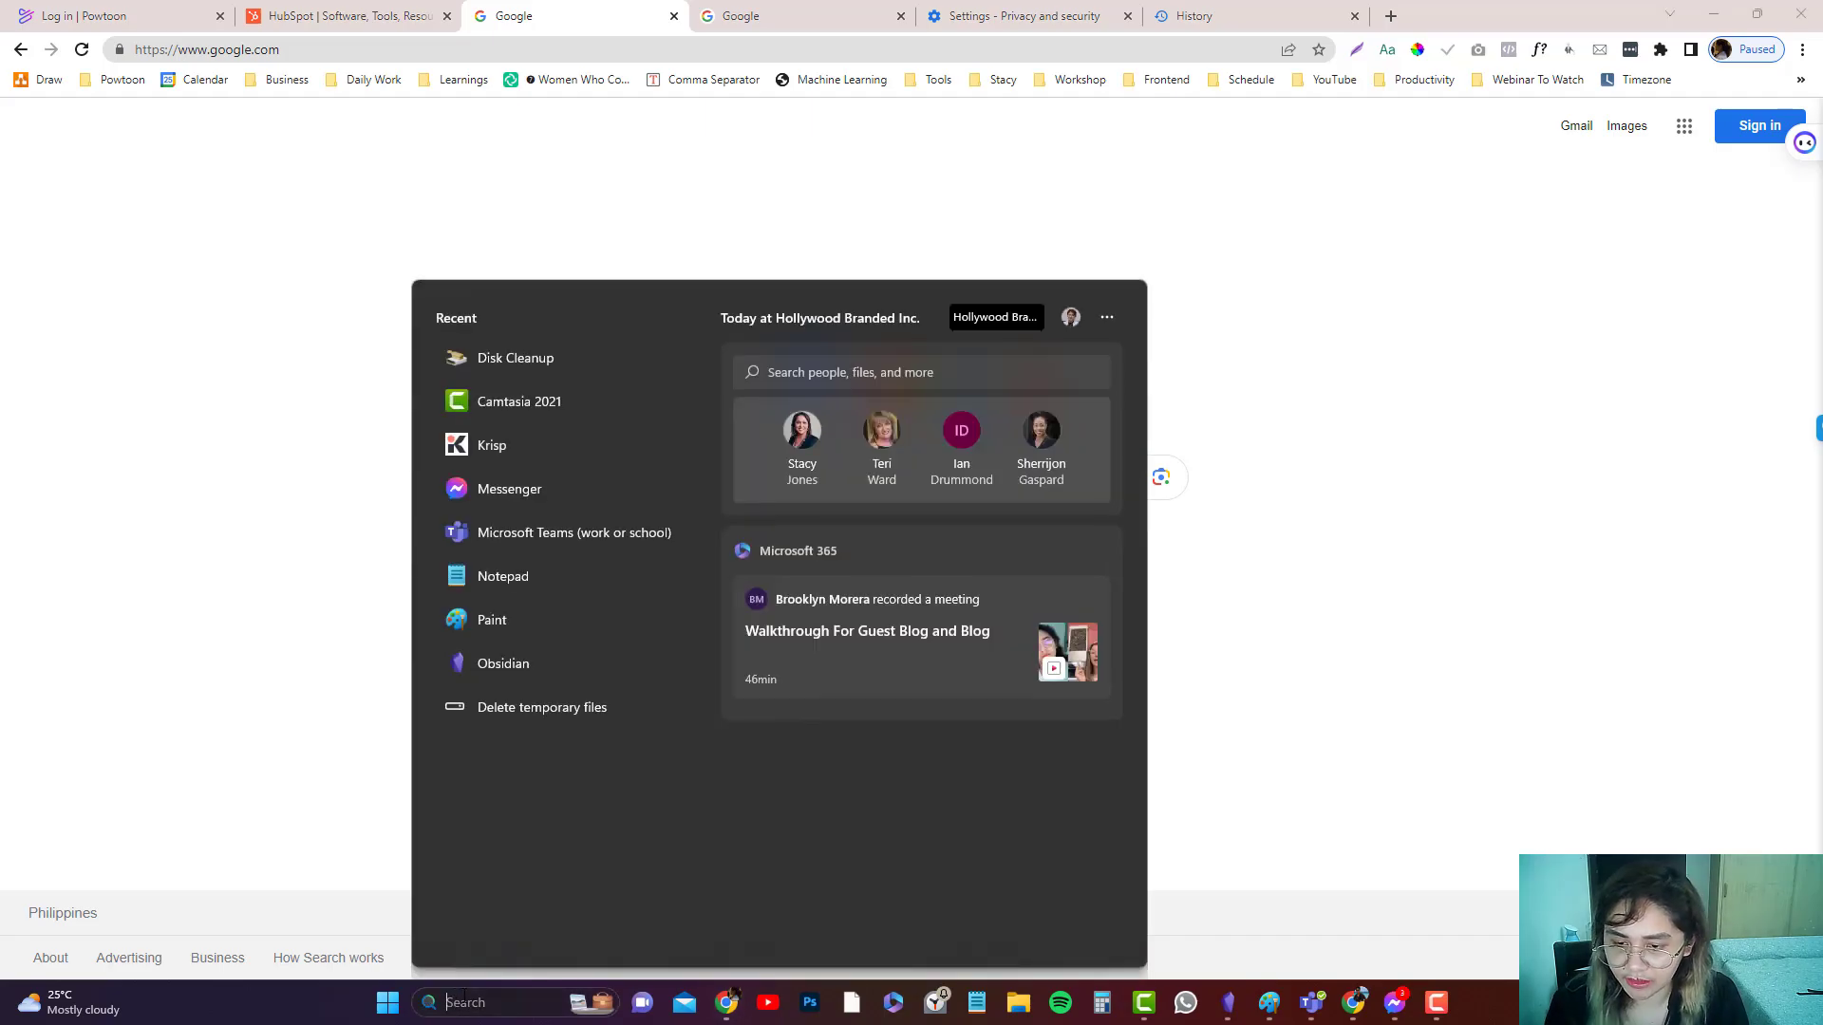
pyautogui.write('di')
pyautogui.press('Escape')
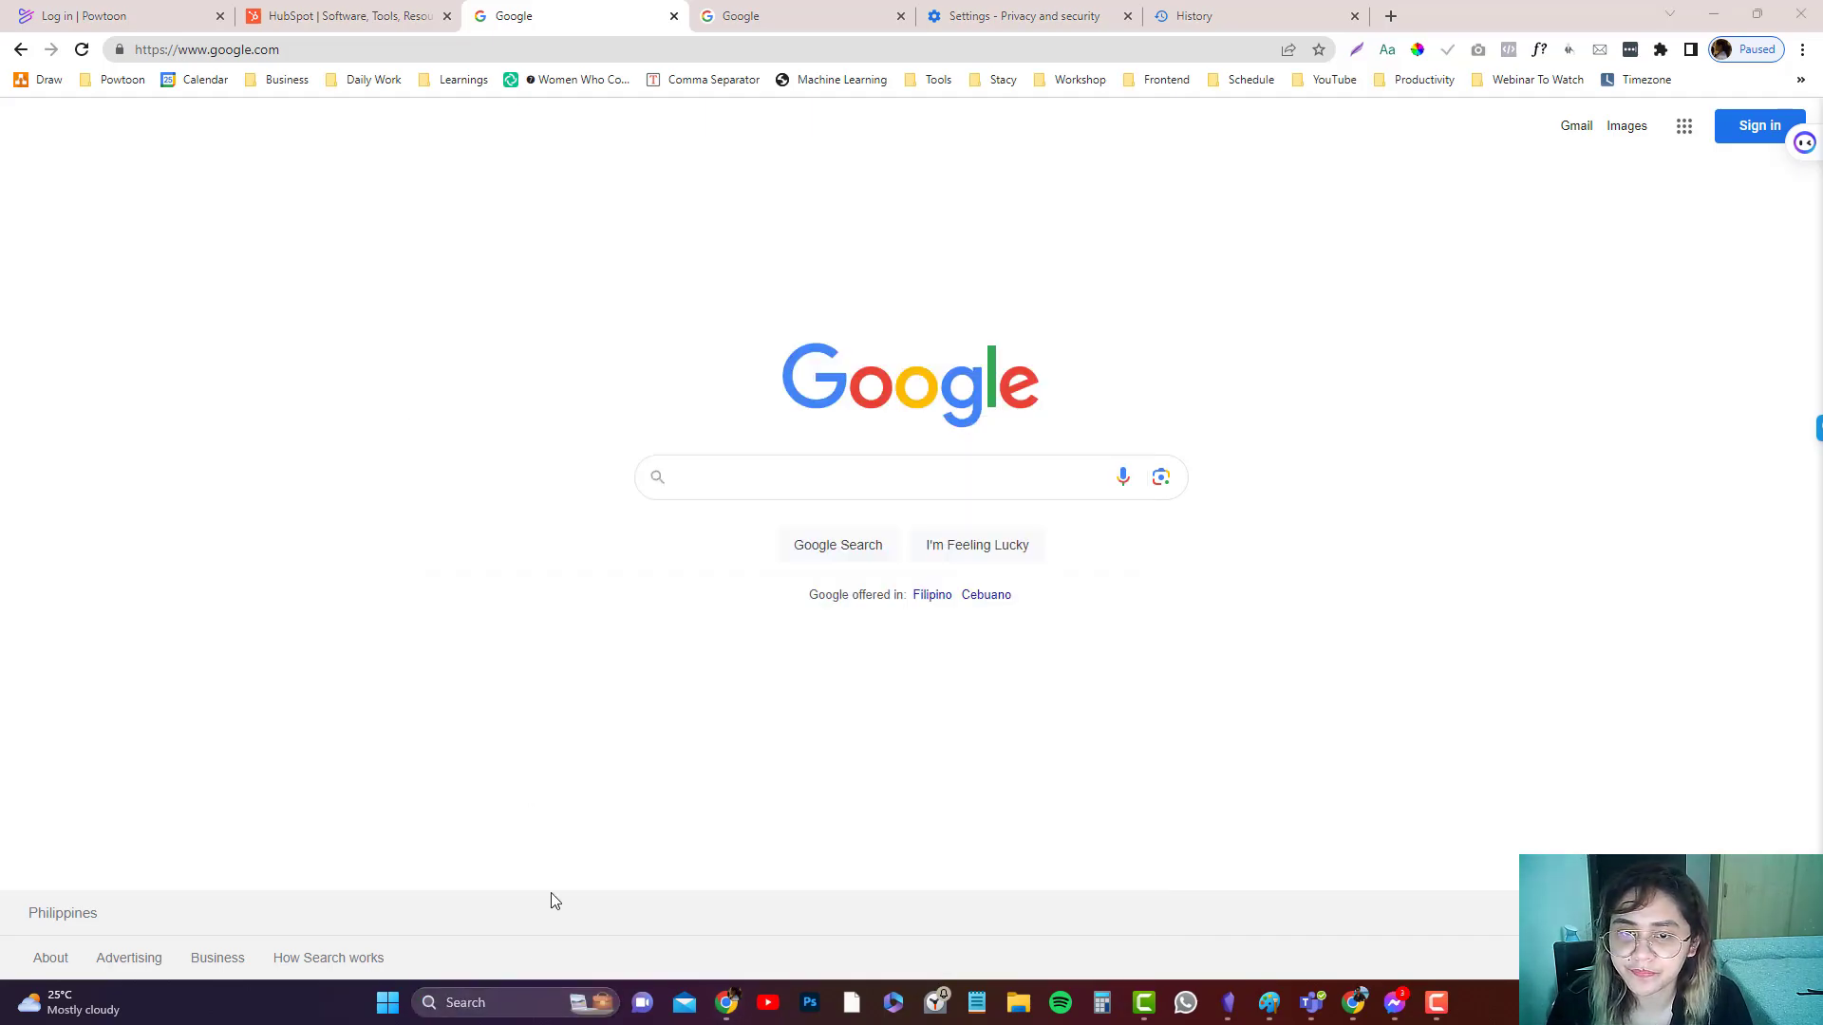
pyautogui.click(518, 1004)
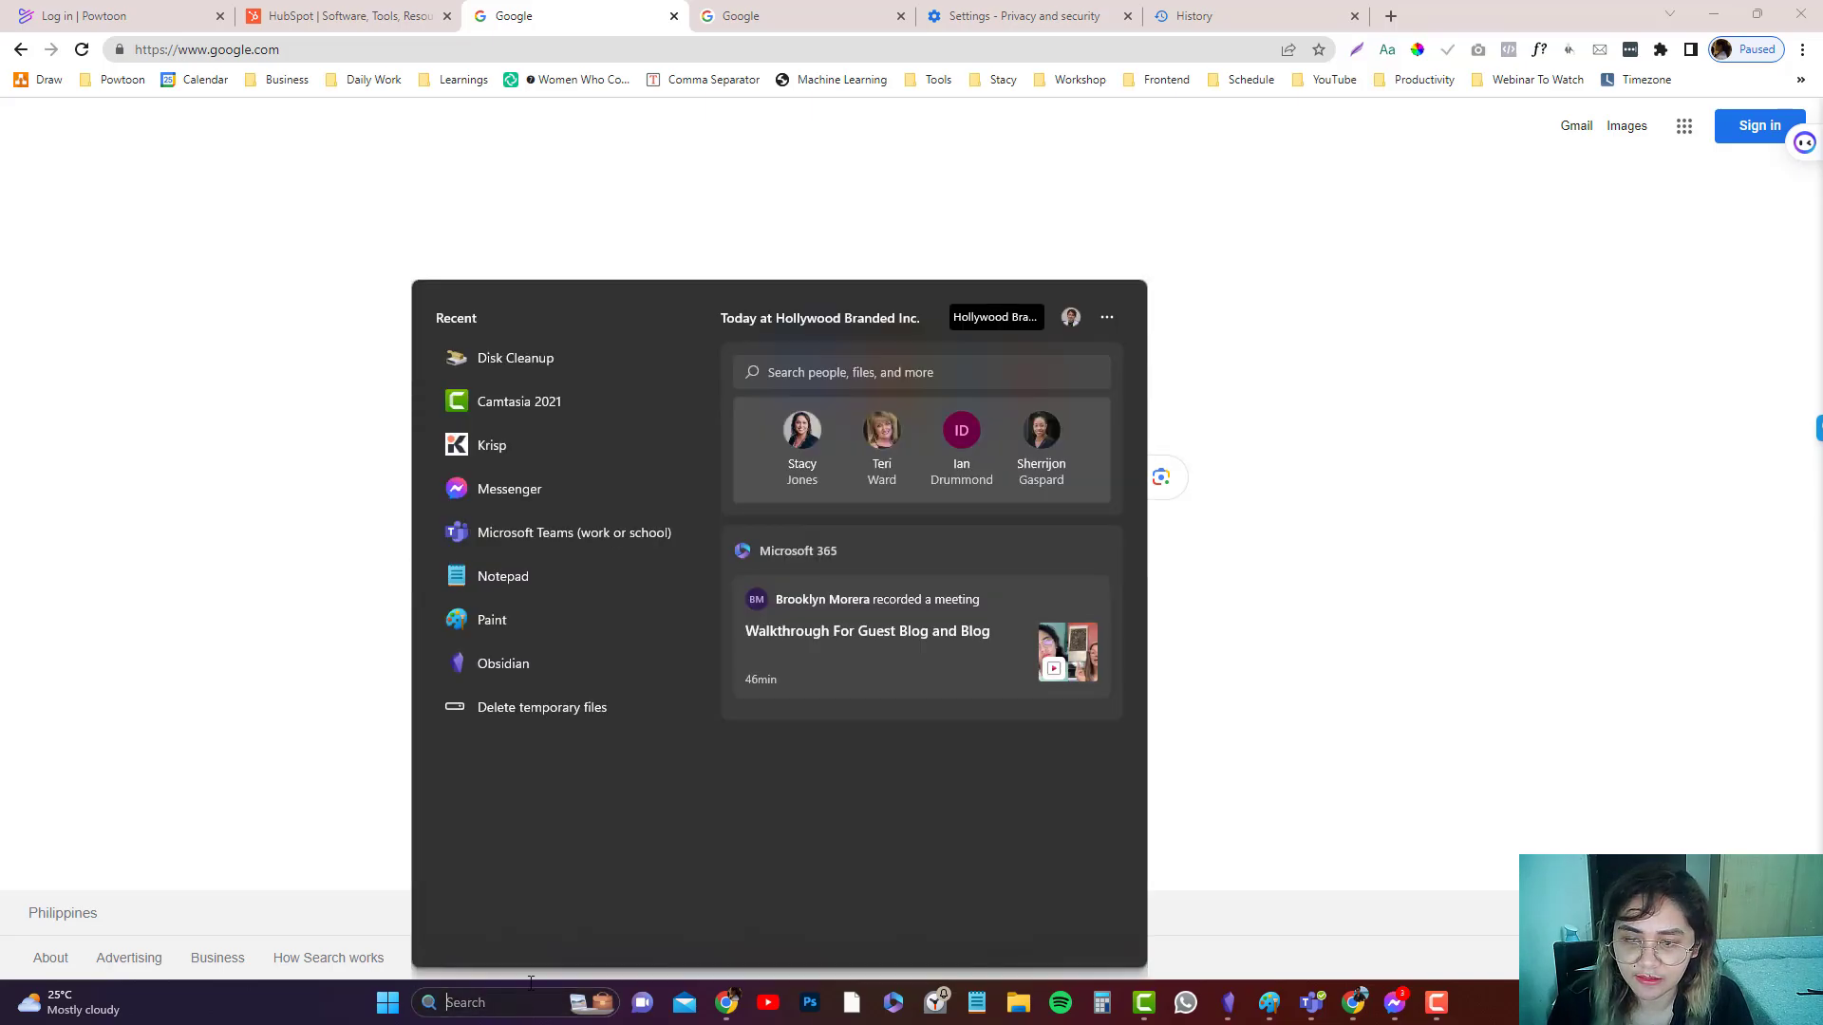
pyautogui.click(516, 355)
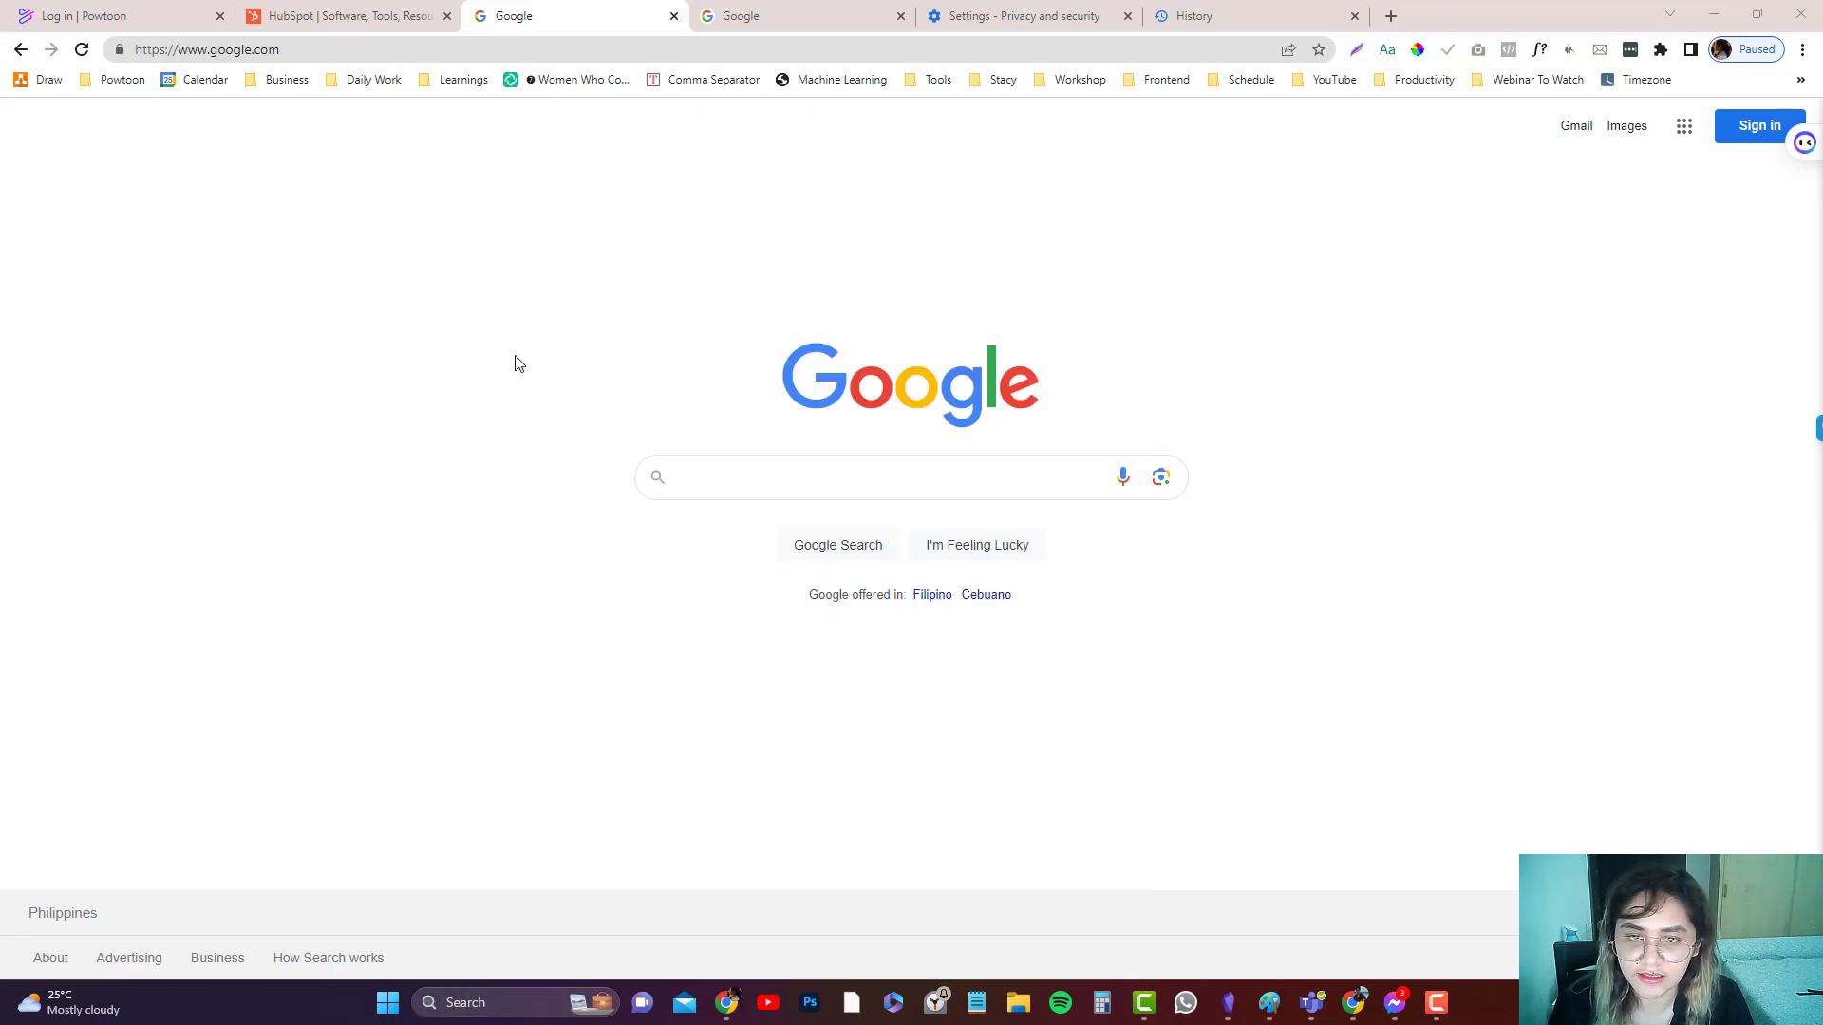
pyautogui.click(544, 1006)
pyautogui.write('di')
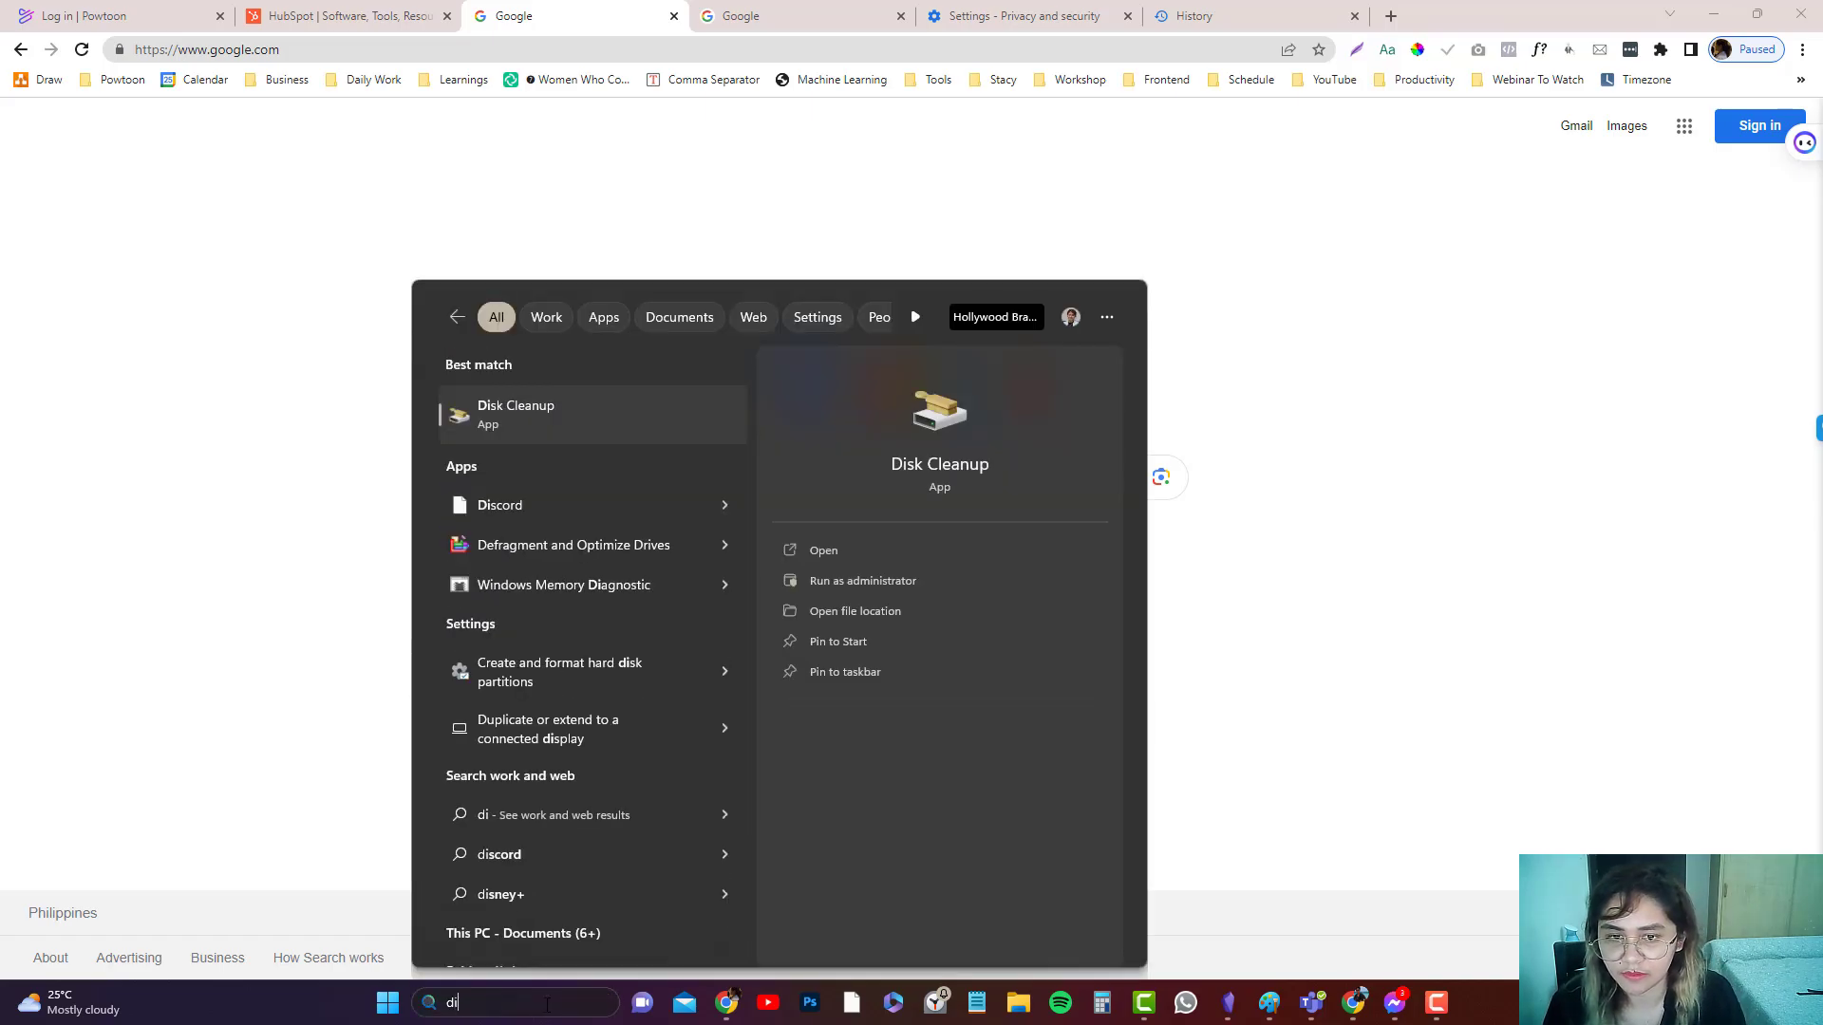
pyautogui.click(853, 591)
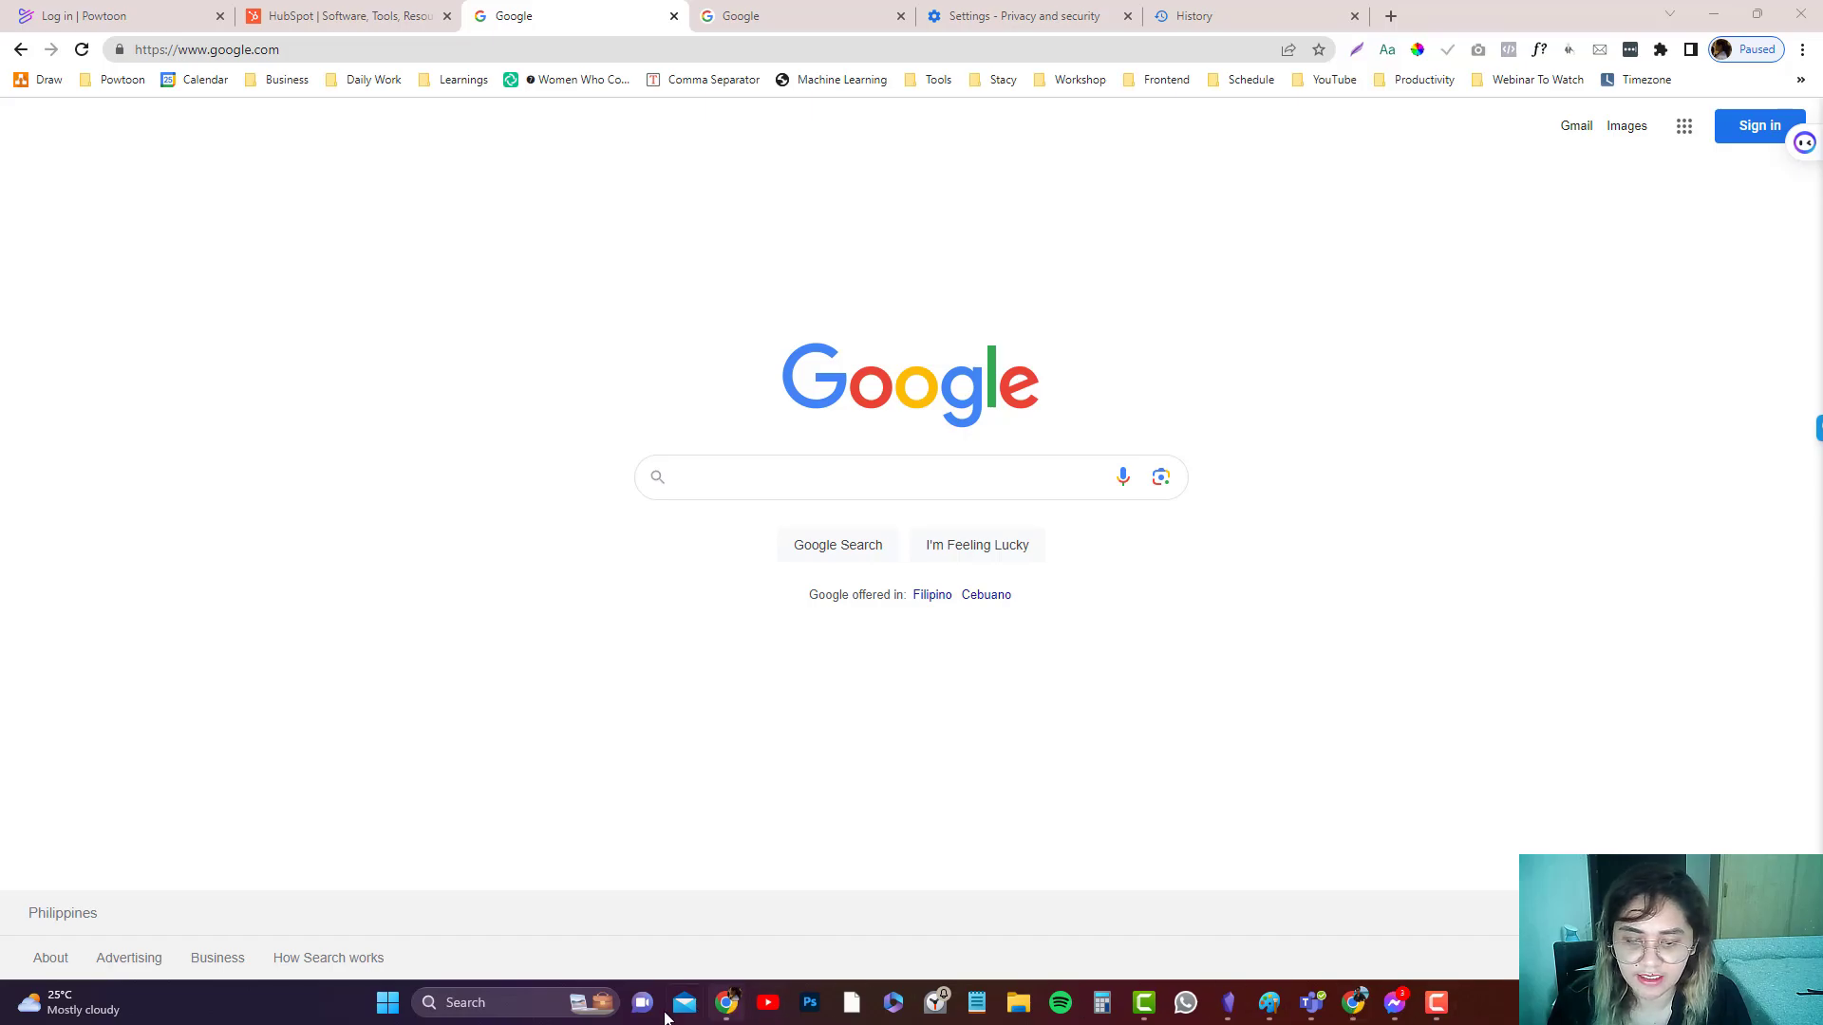
pyautogui.click(513, 1001)
pyautogui.write('disk')
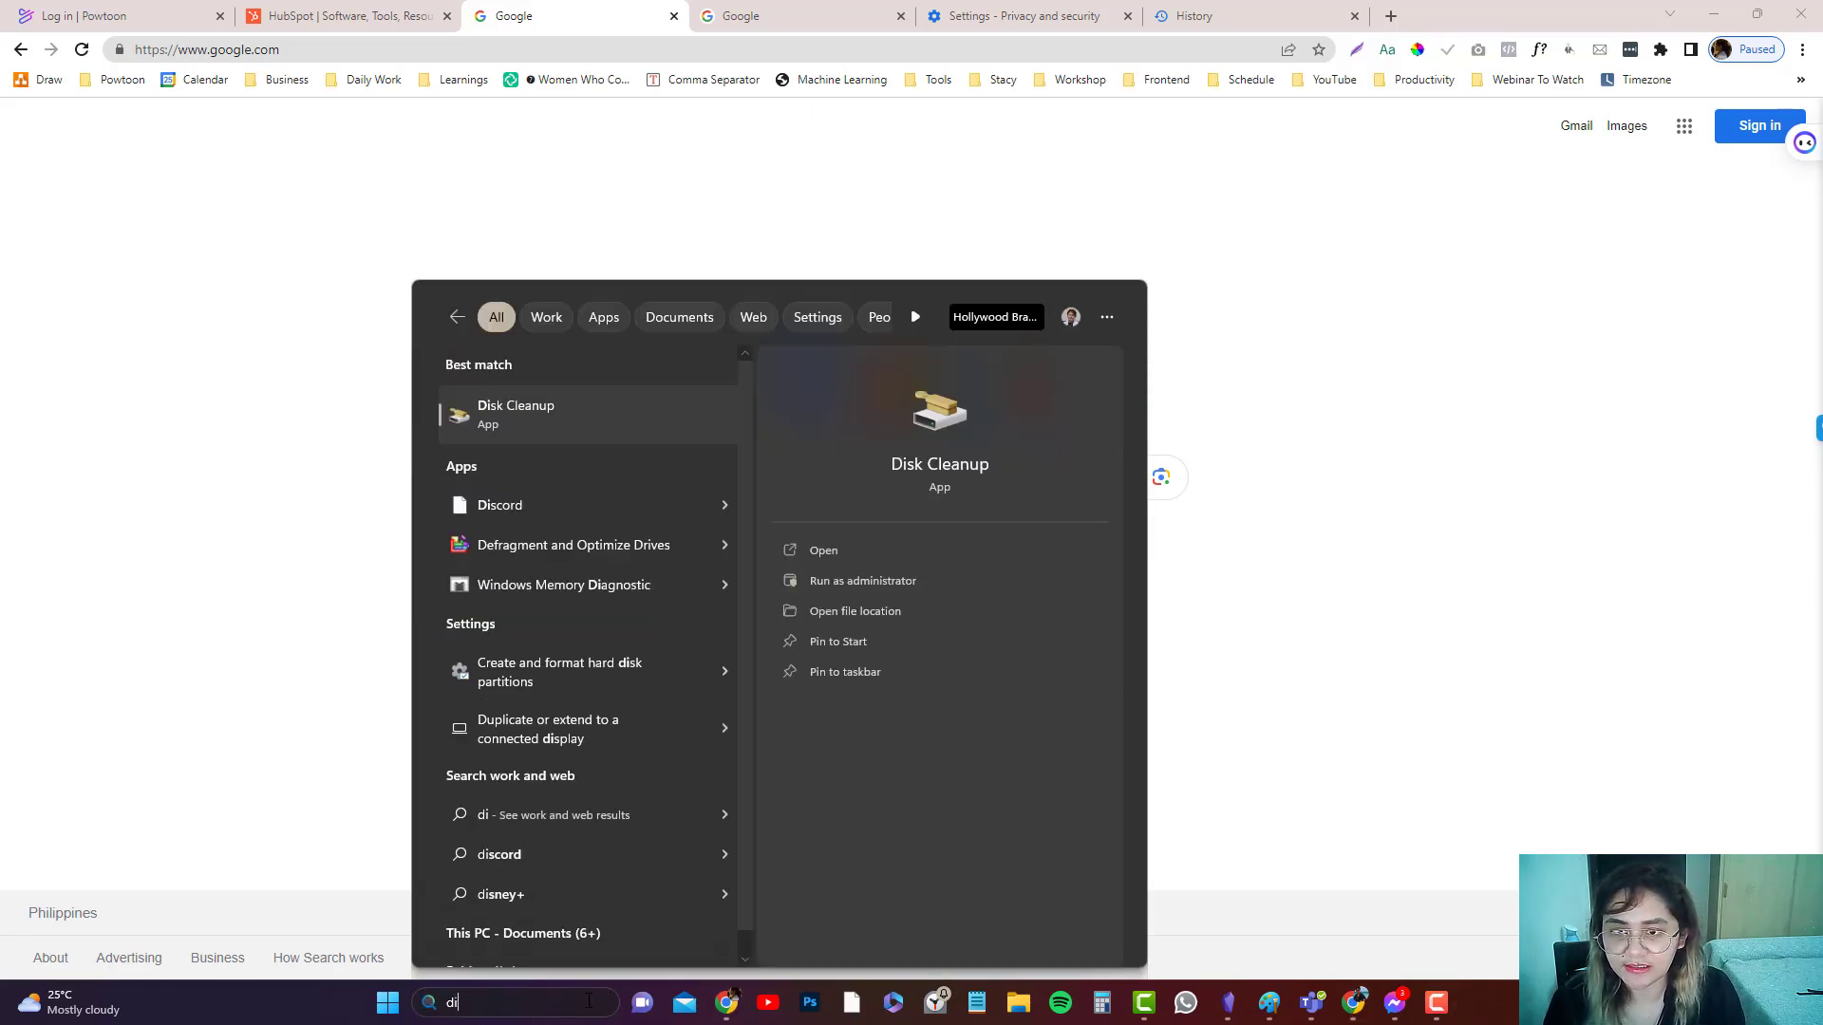
pyautogui.press('Return')
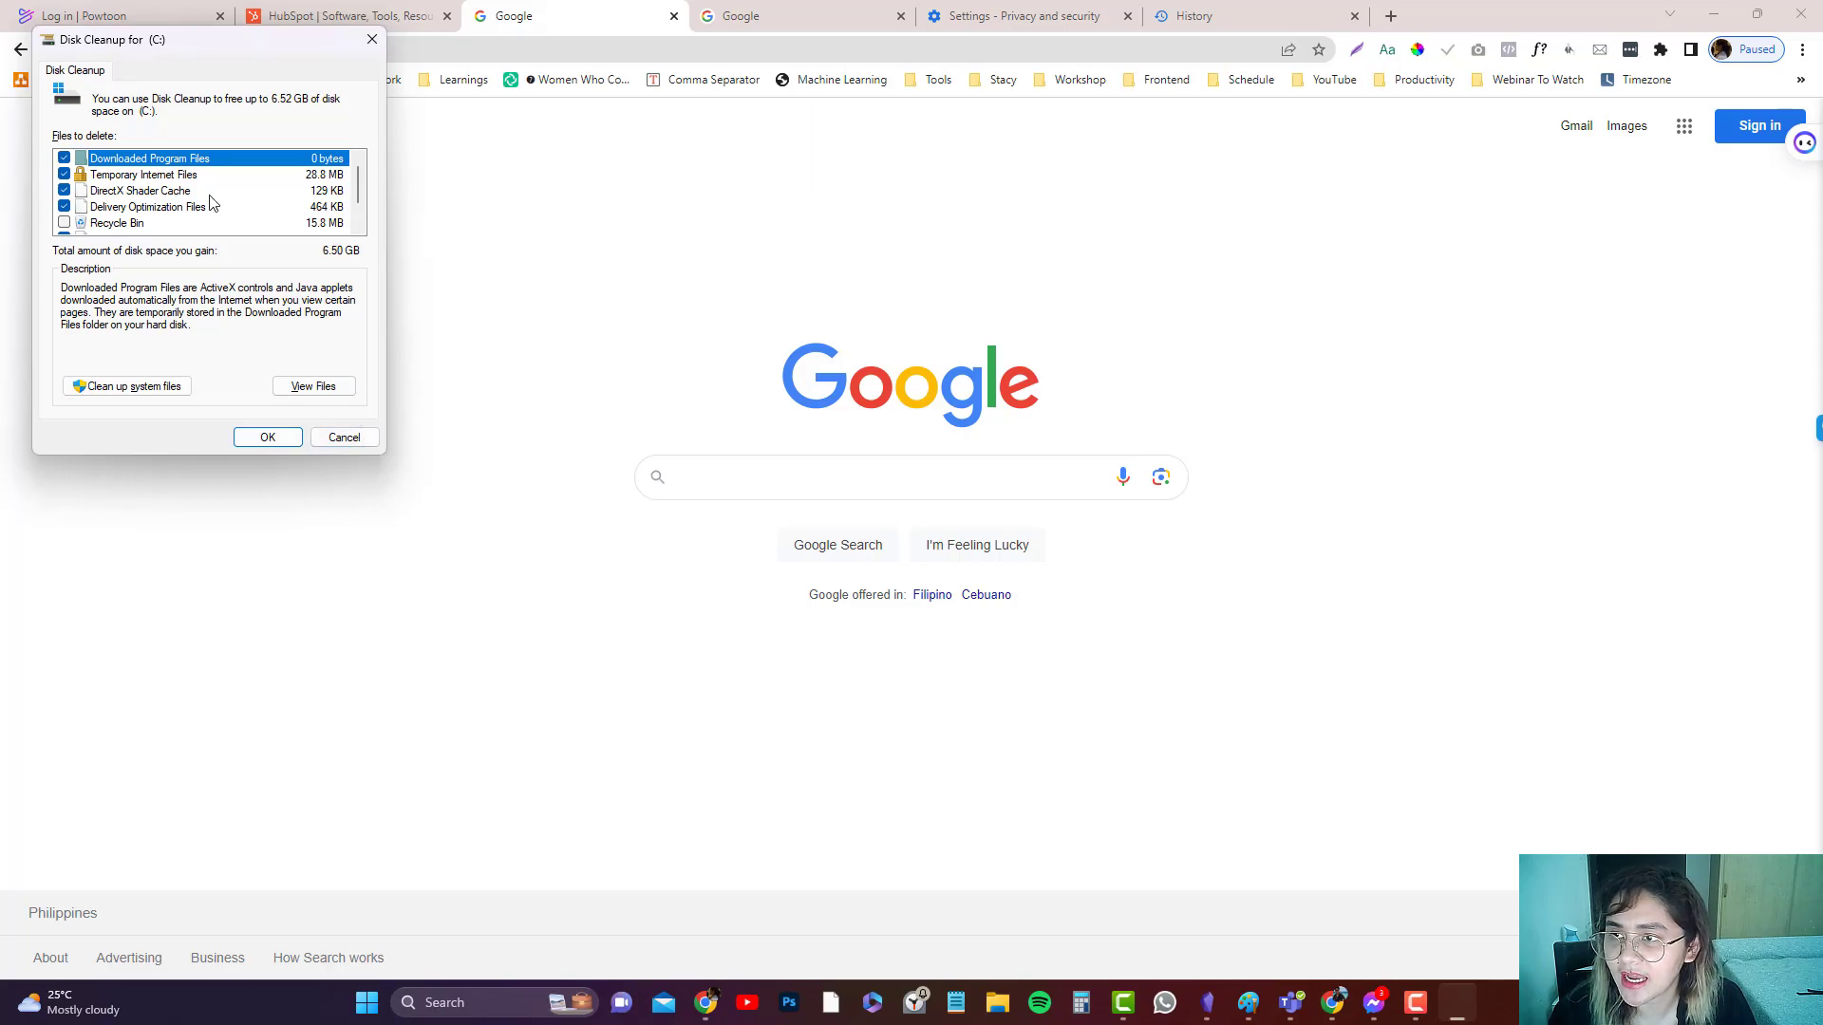
pyautogui.scroll(-2, 195, 187)
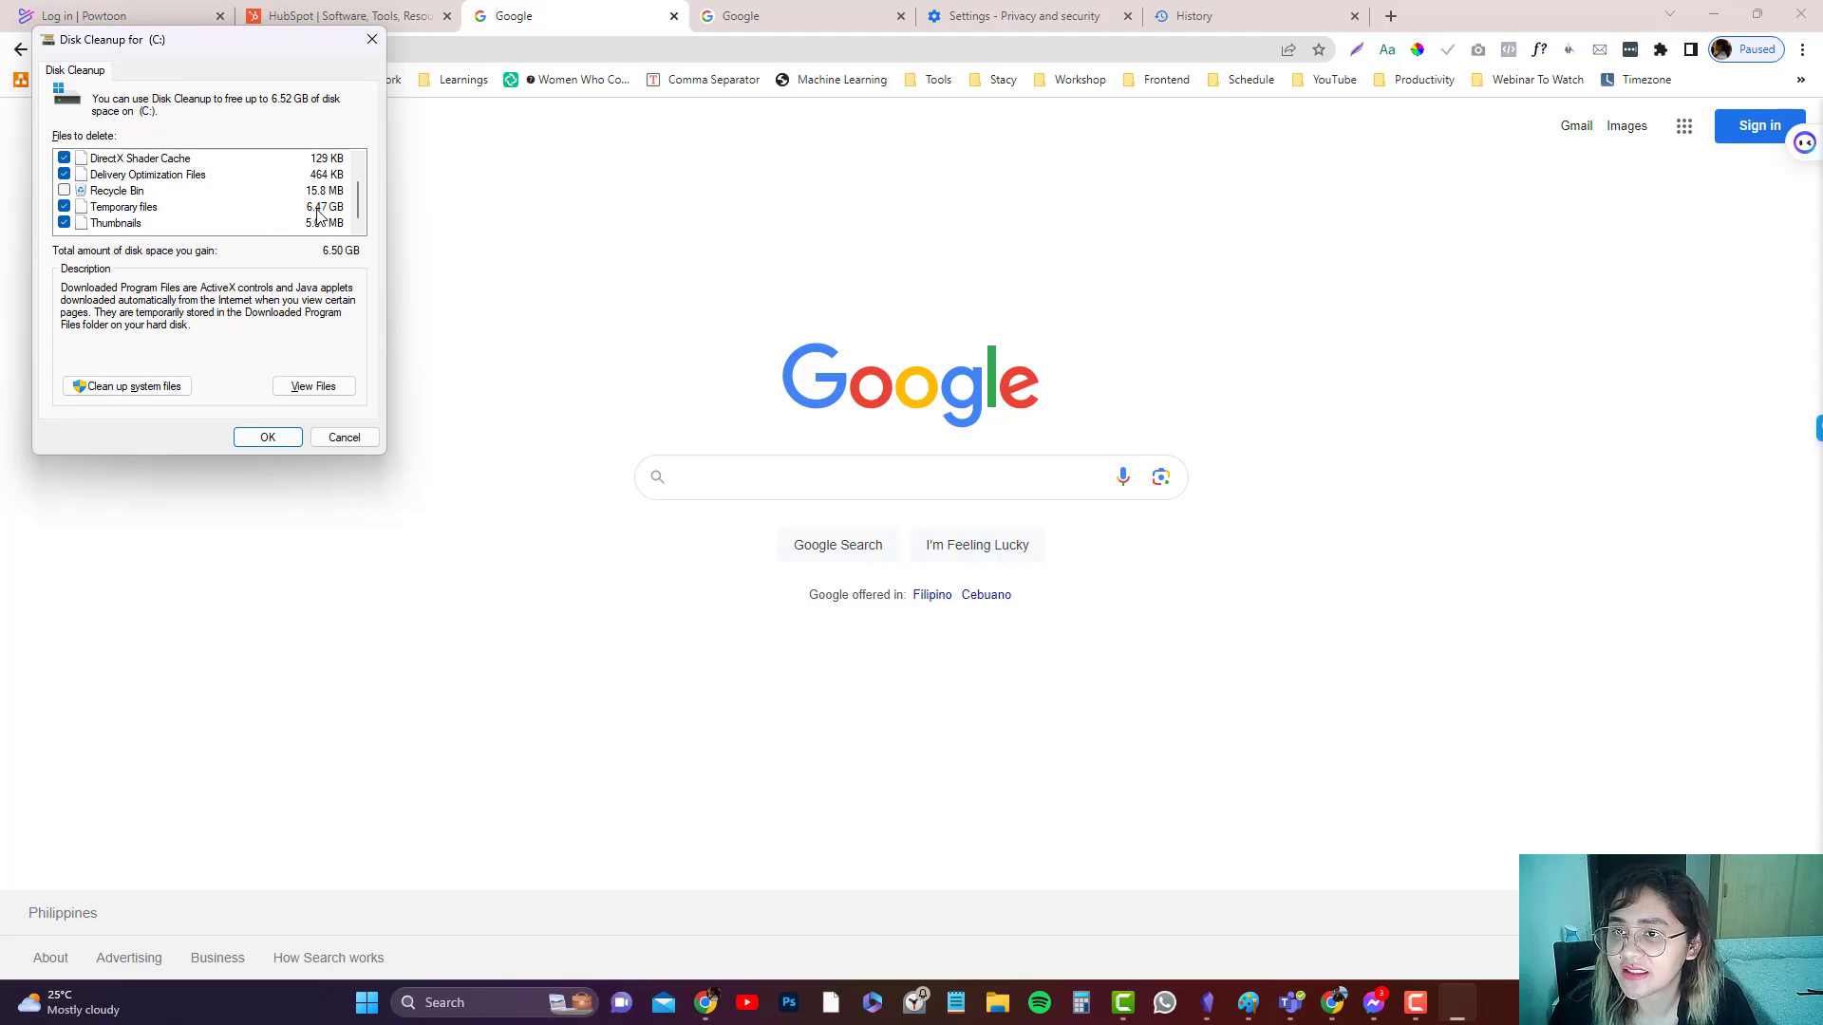
pyautogui.moveTo(361, 214)
pyautogui.mouseDown()
pyautogui.moveTo(361, 168)
pyautogui.moveTo(365, 218)
pyautogui.mouseUp()
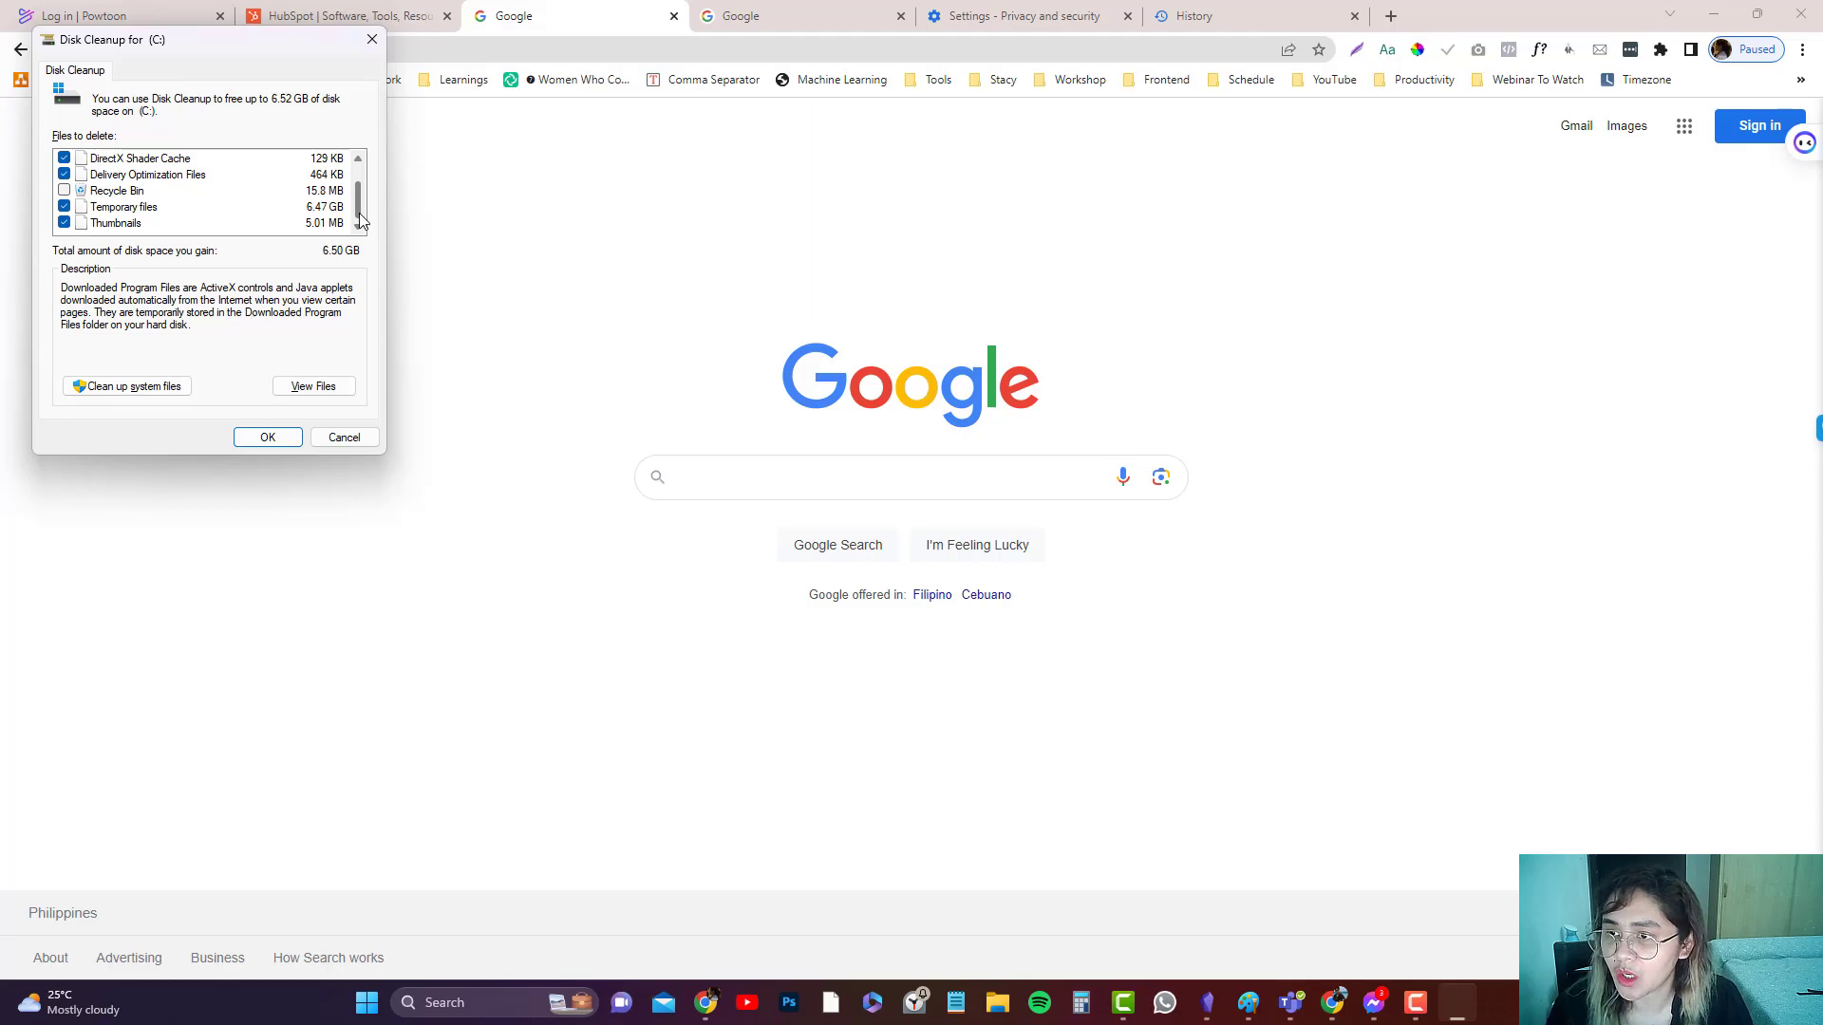
# Rescan drive C: including system files and delete the checked junk categories
pyautogui.click(133, 386)
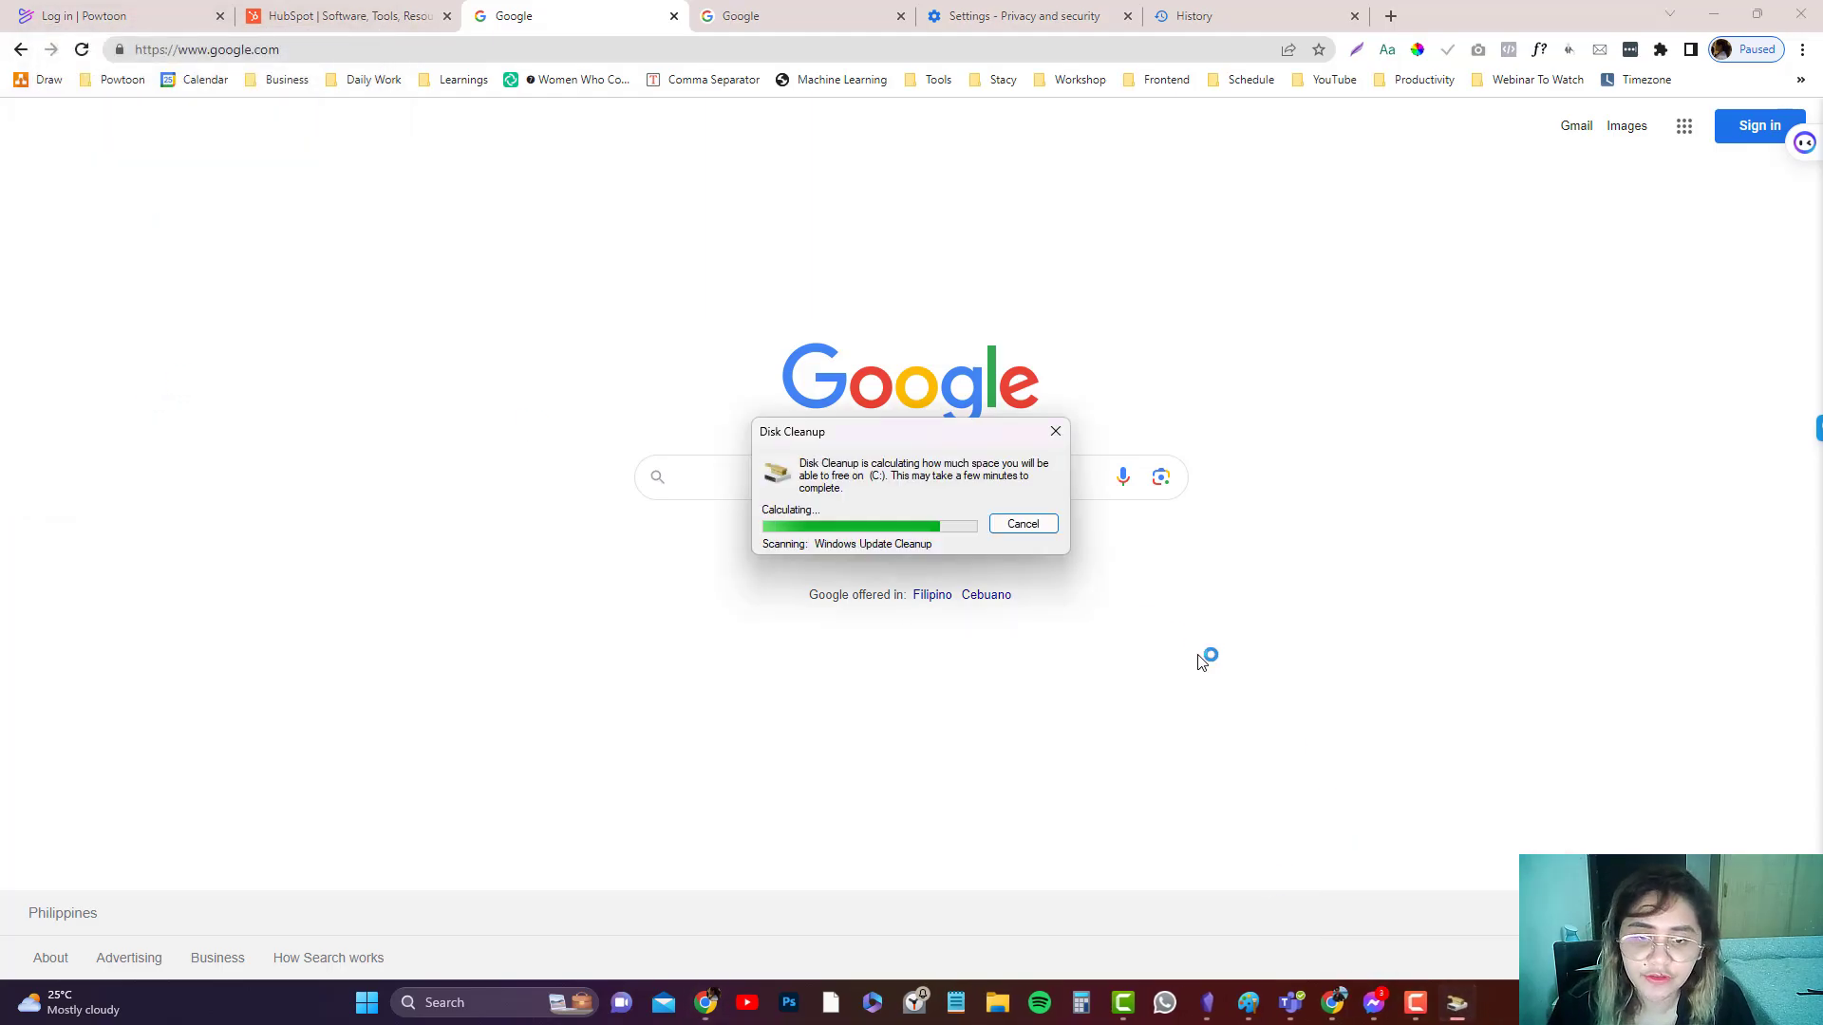
pyautogui.click(292, 461)
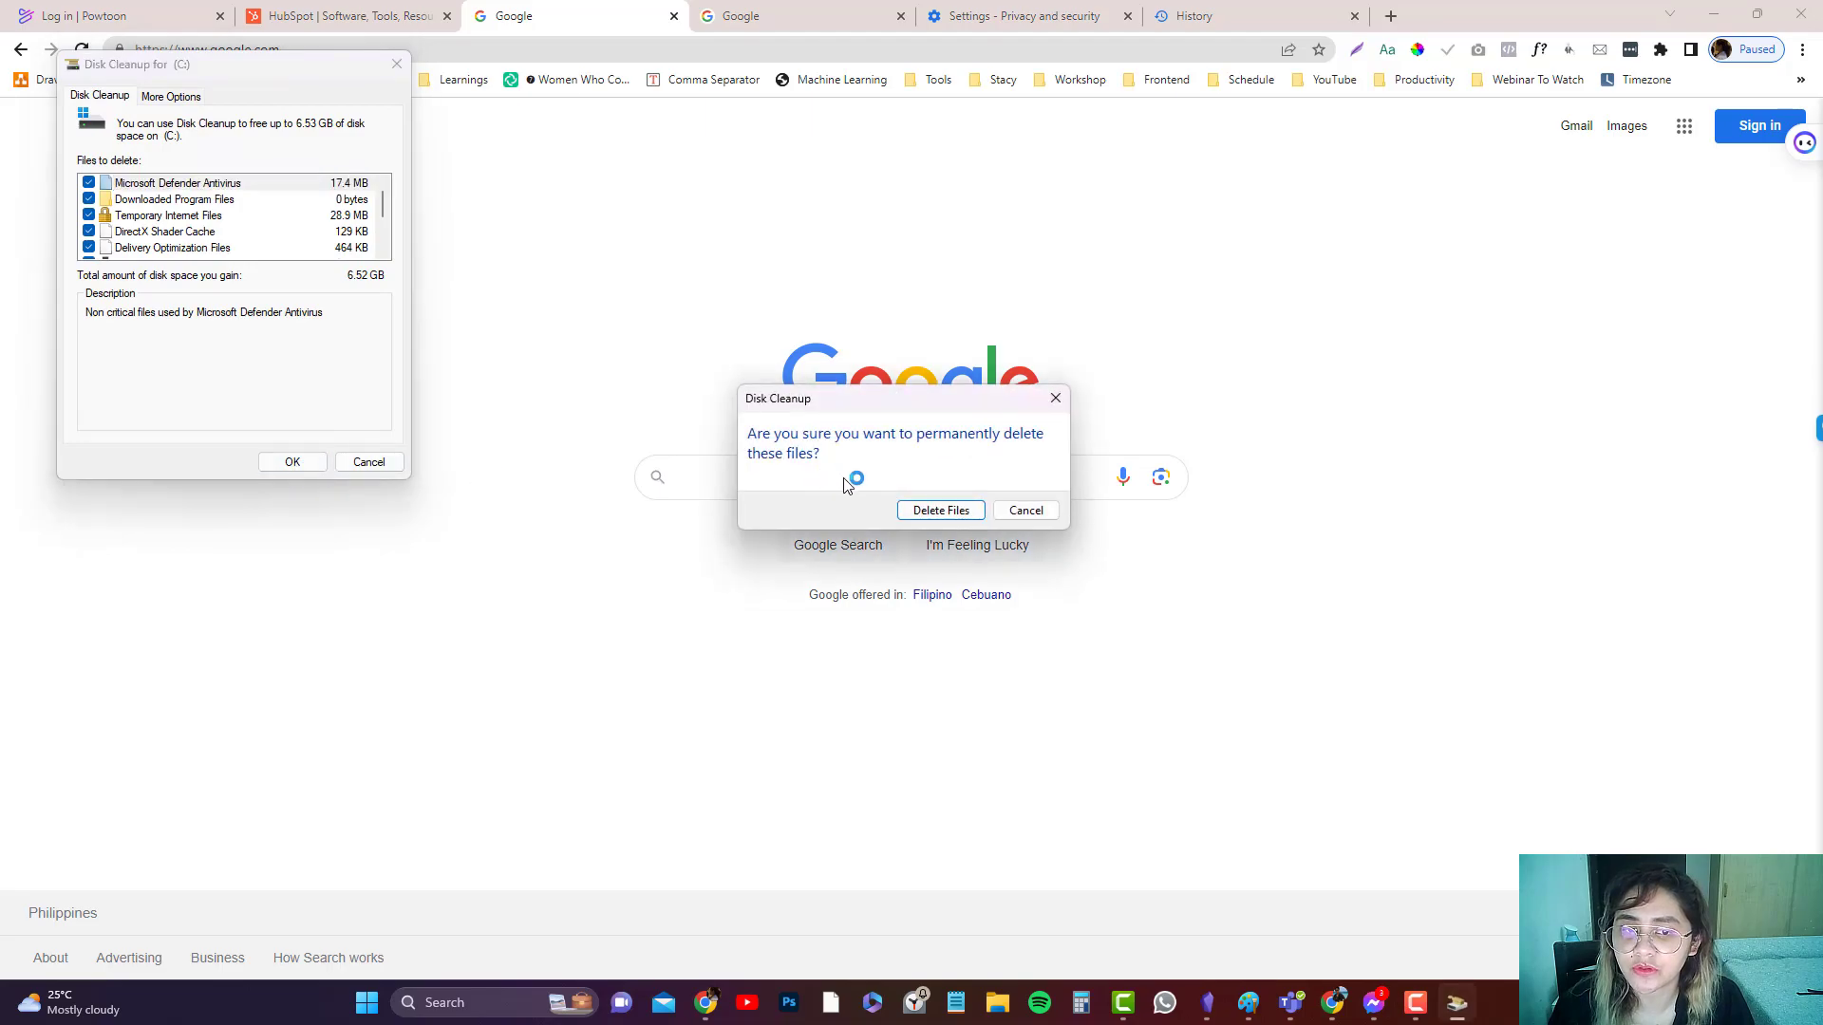
pyautogui.click(935, 506)
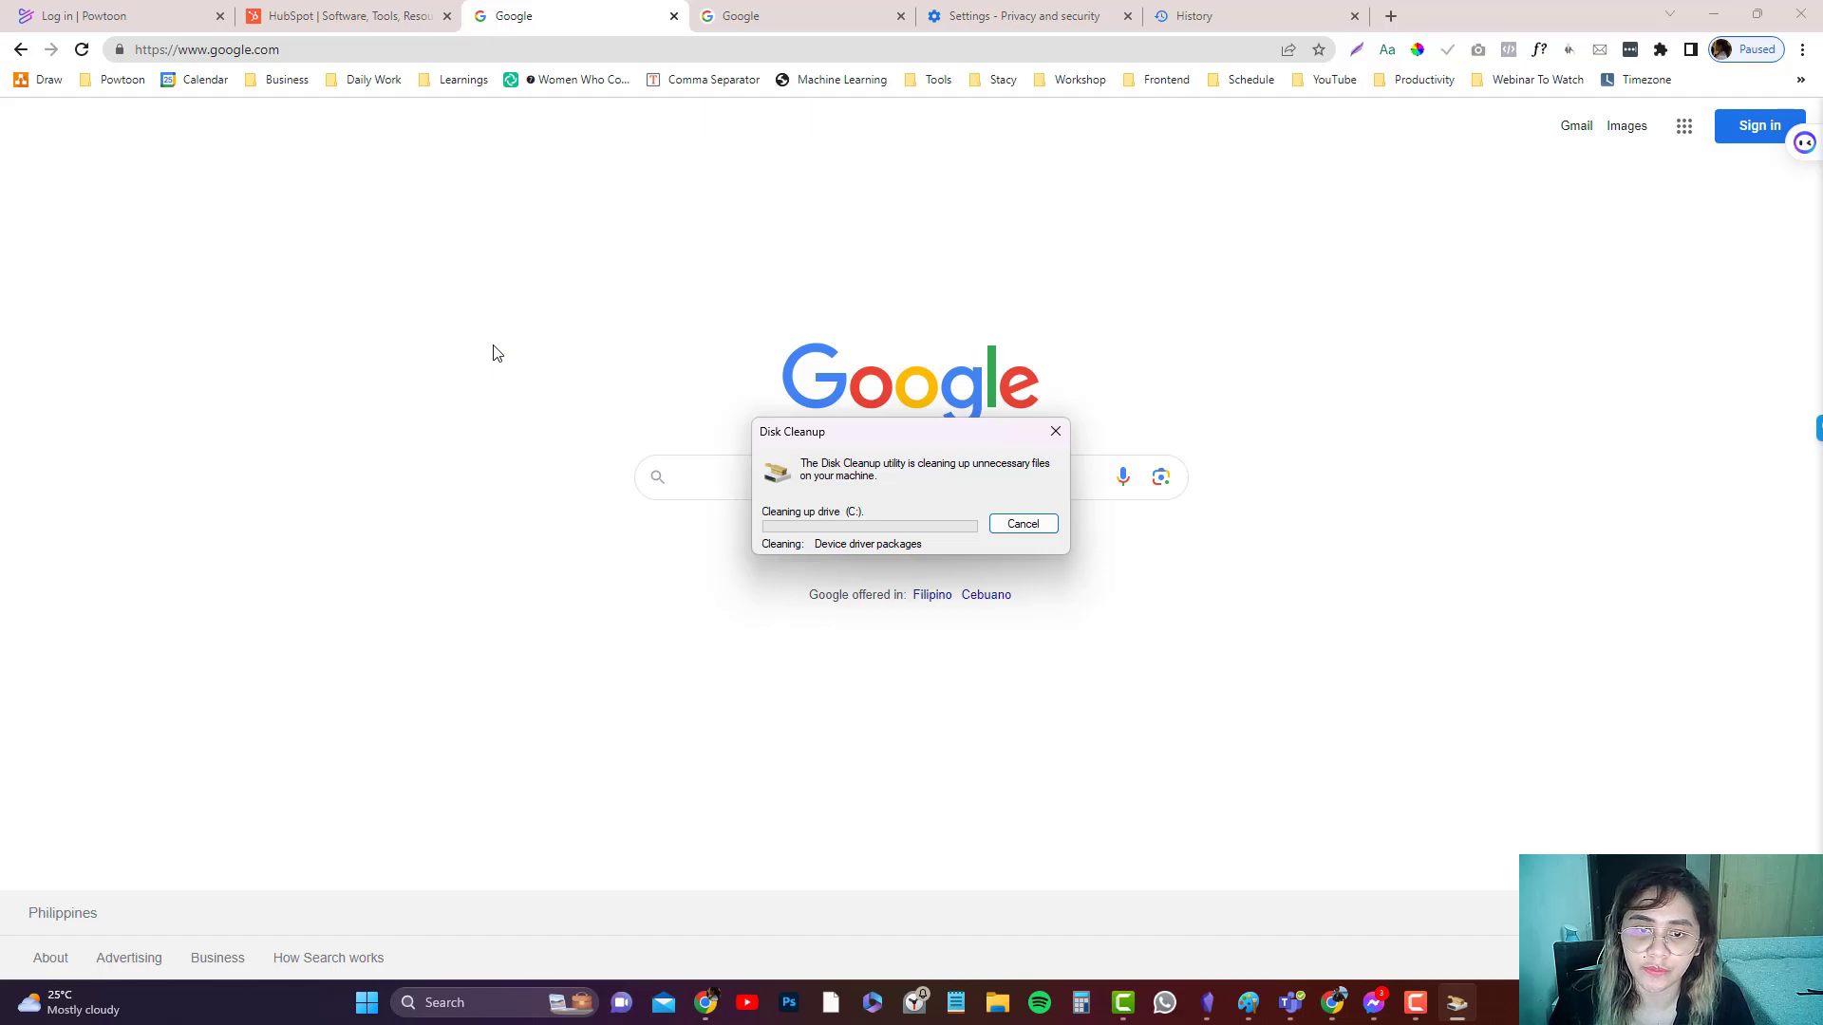
pyautogui.click(521, 1001)
pyautogui.click(333, 875)
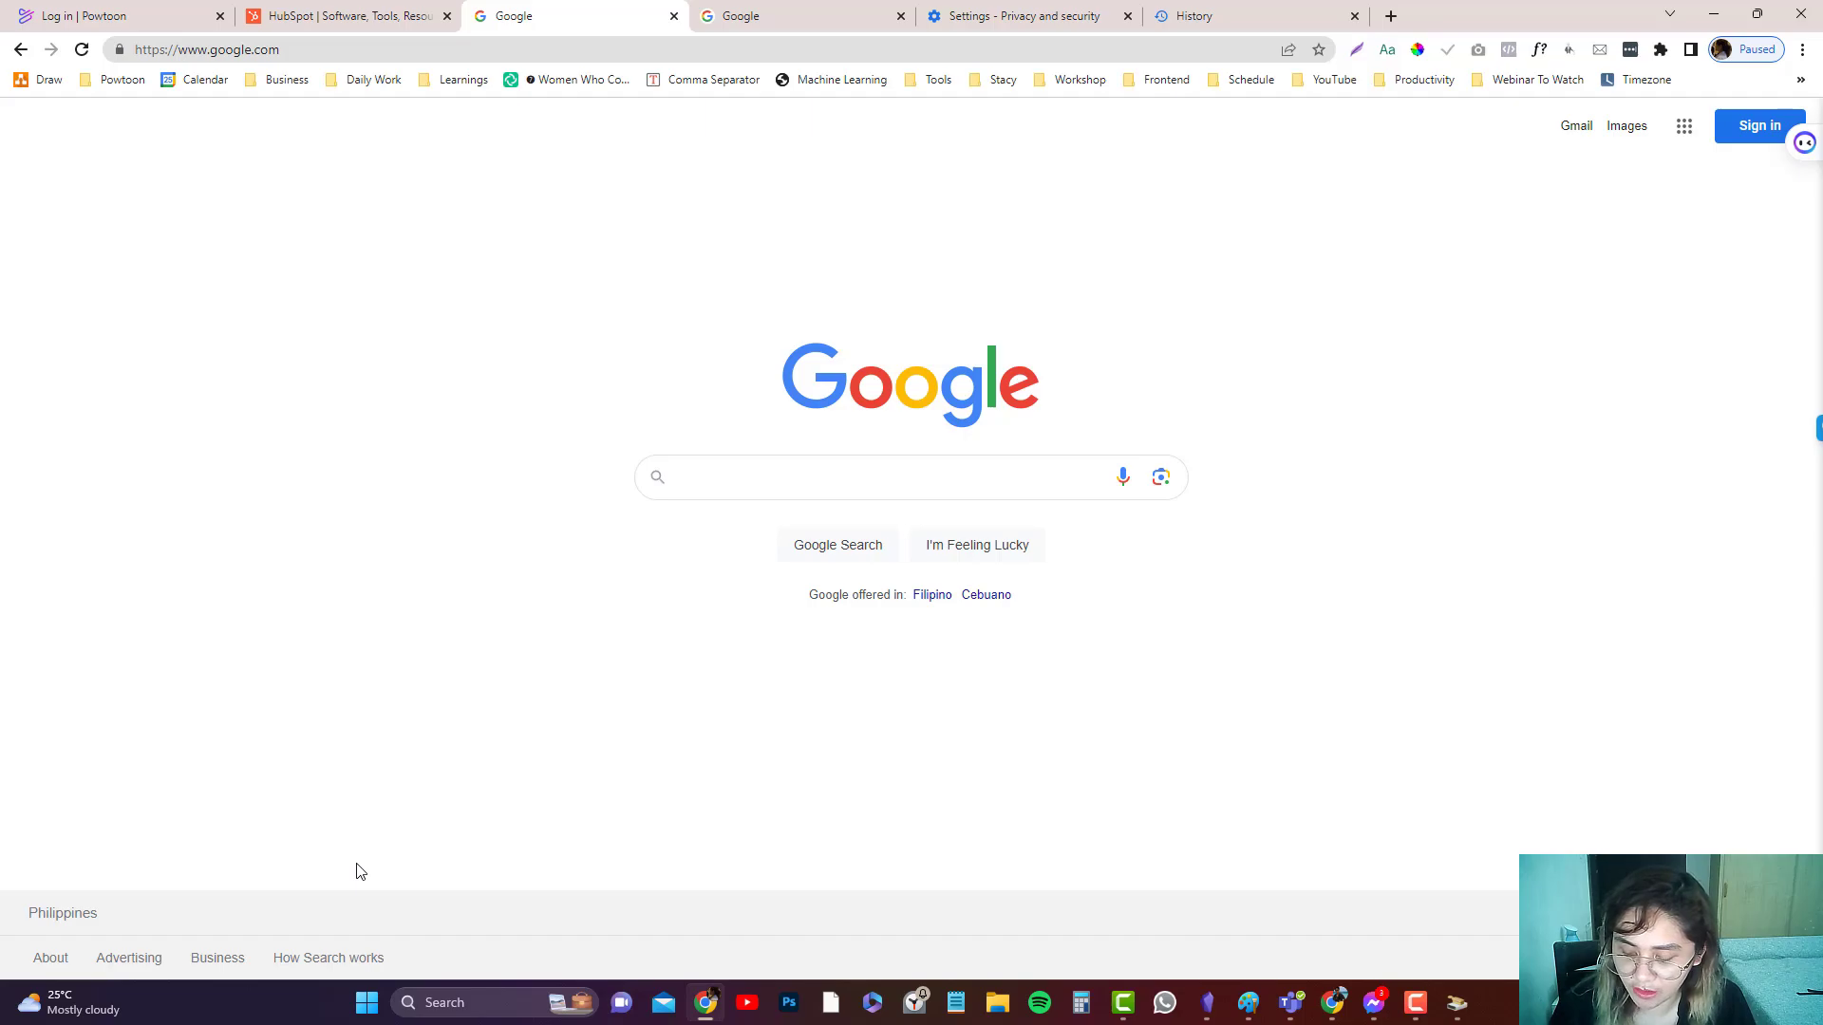
# Search 'cache' from Start and open Storage settings
pyautogui.click(367, 1002)
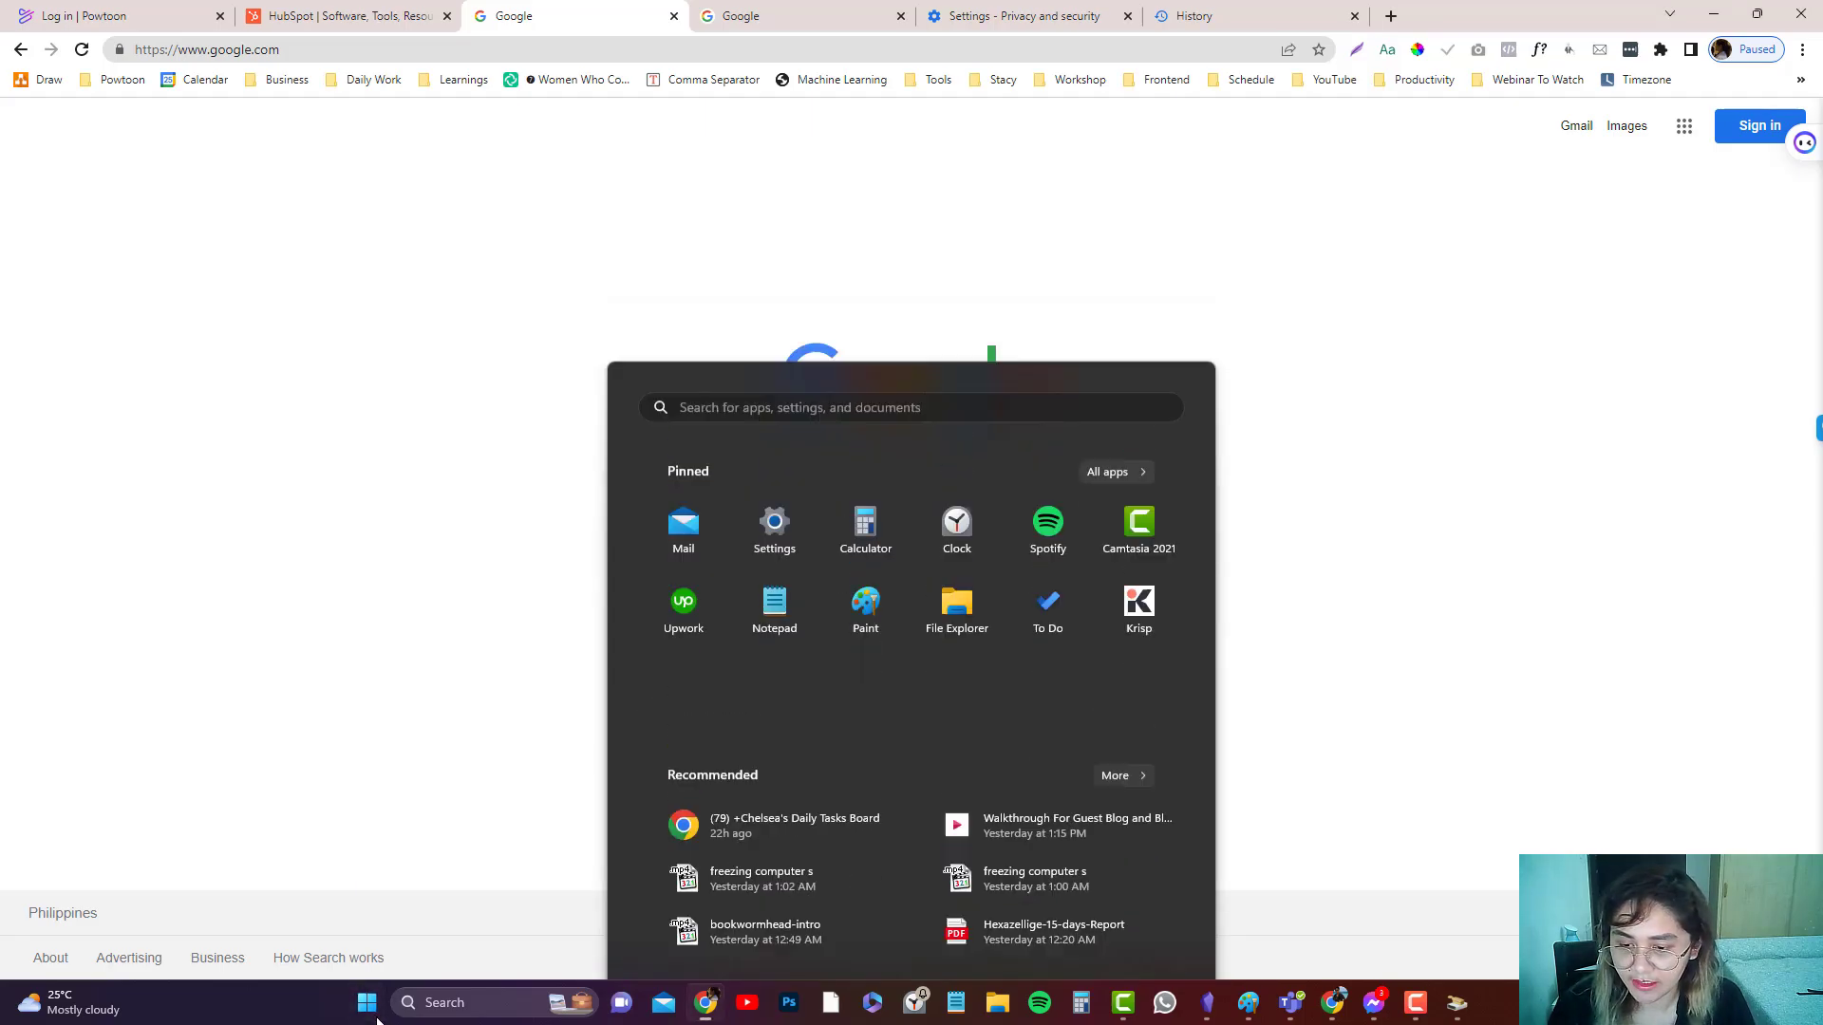
pyautogui.click(368, 1003)
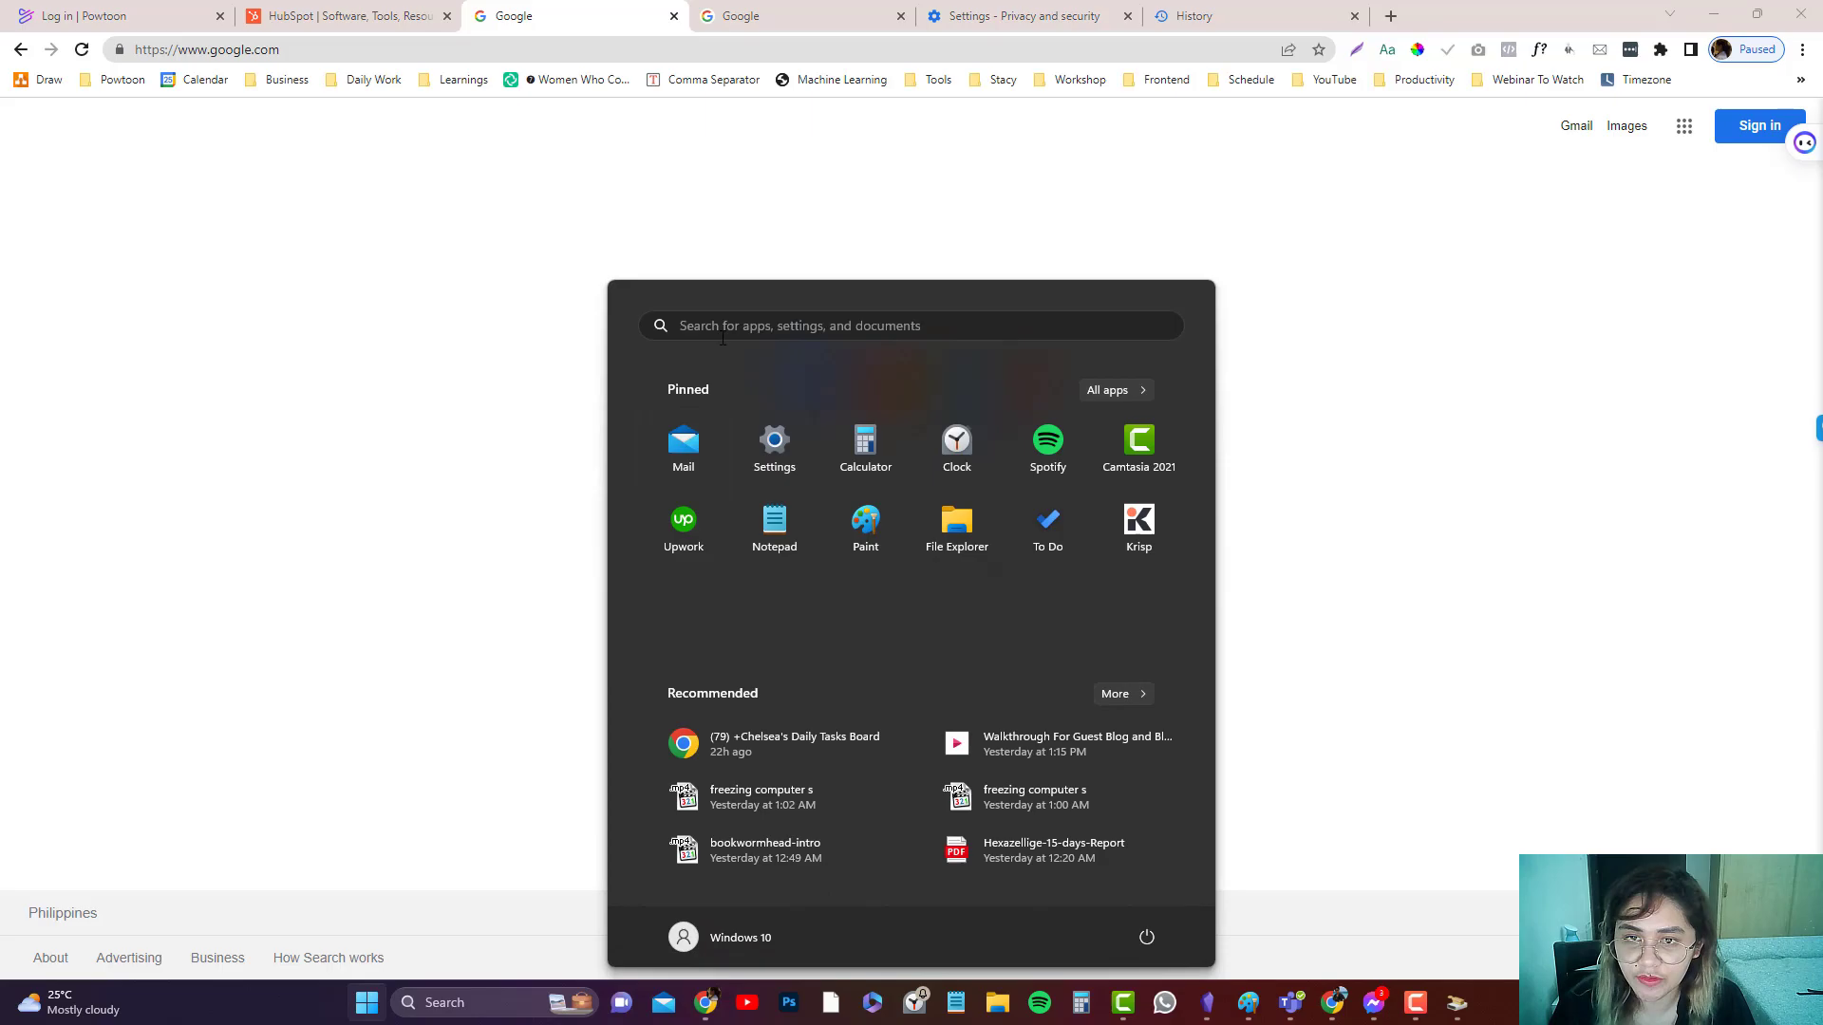
pyautogui.click(726, 330)
pyautogui.write('cache')
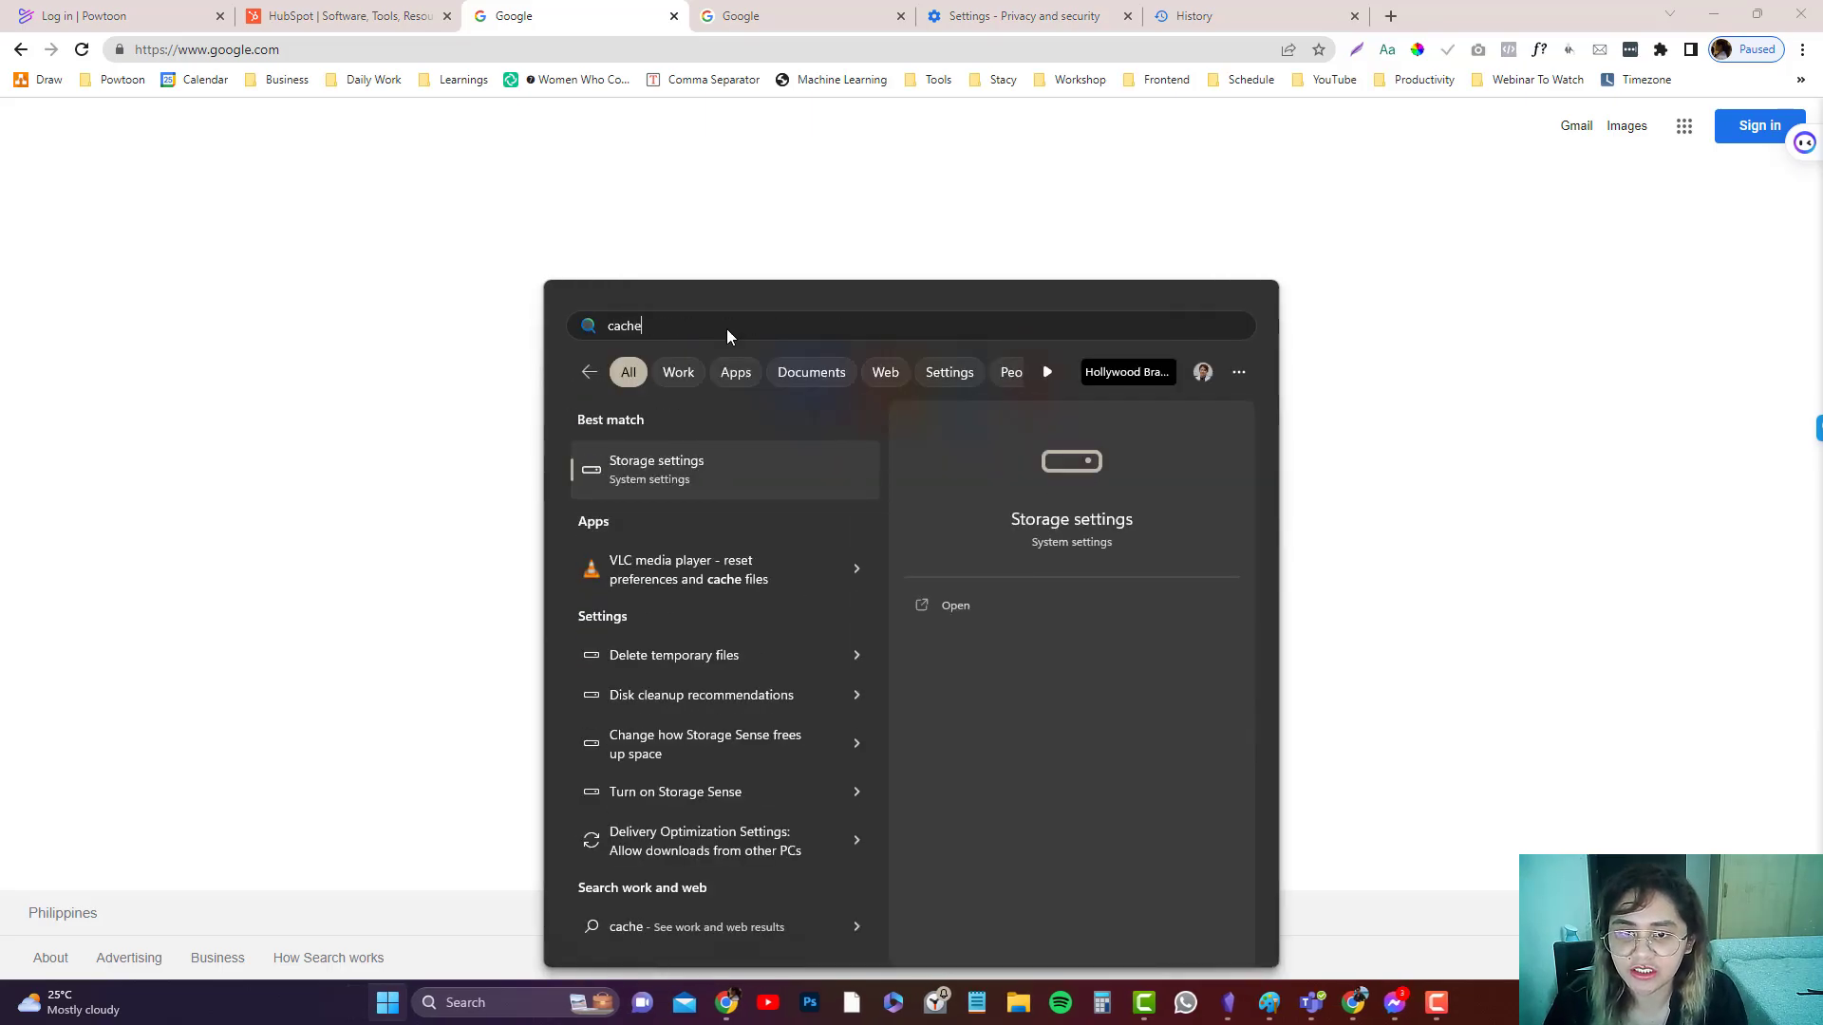
pyautogui.click(684, 480)
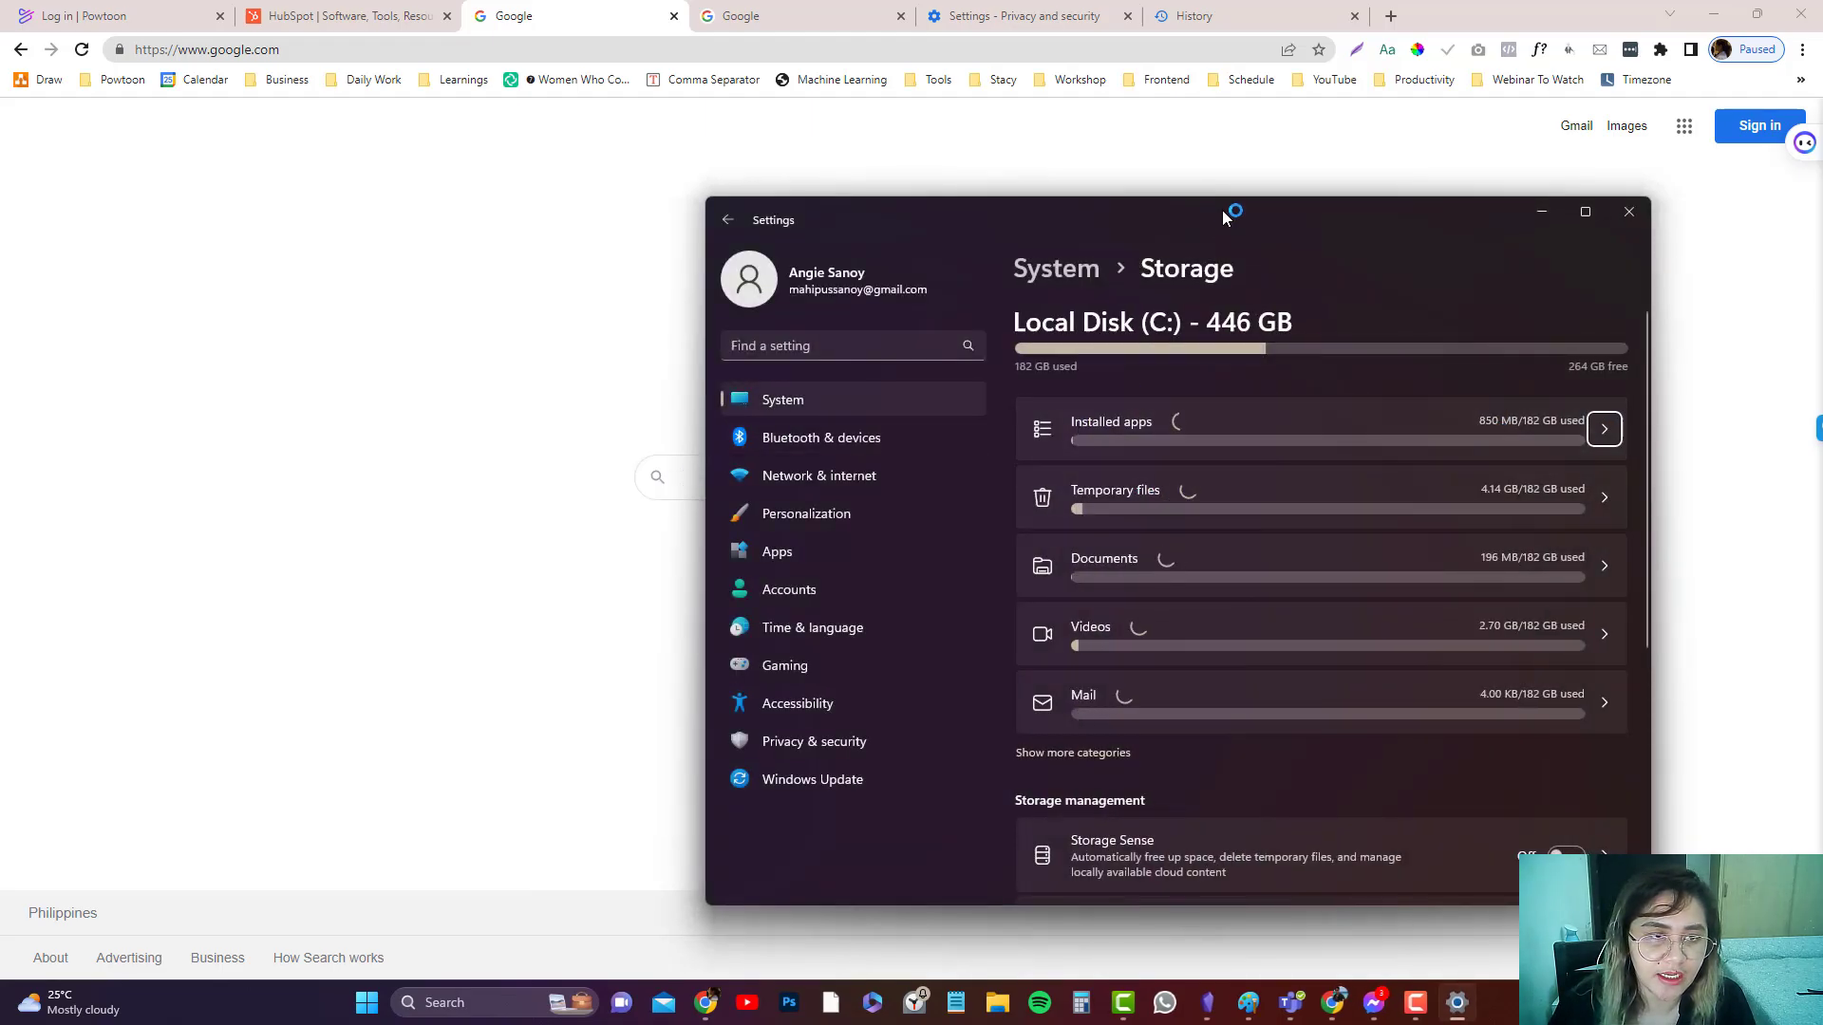
# Remove the checked temporary files on drive C: and return to the System page
pyautogui.click(1228, 494)
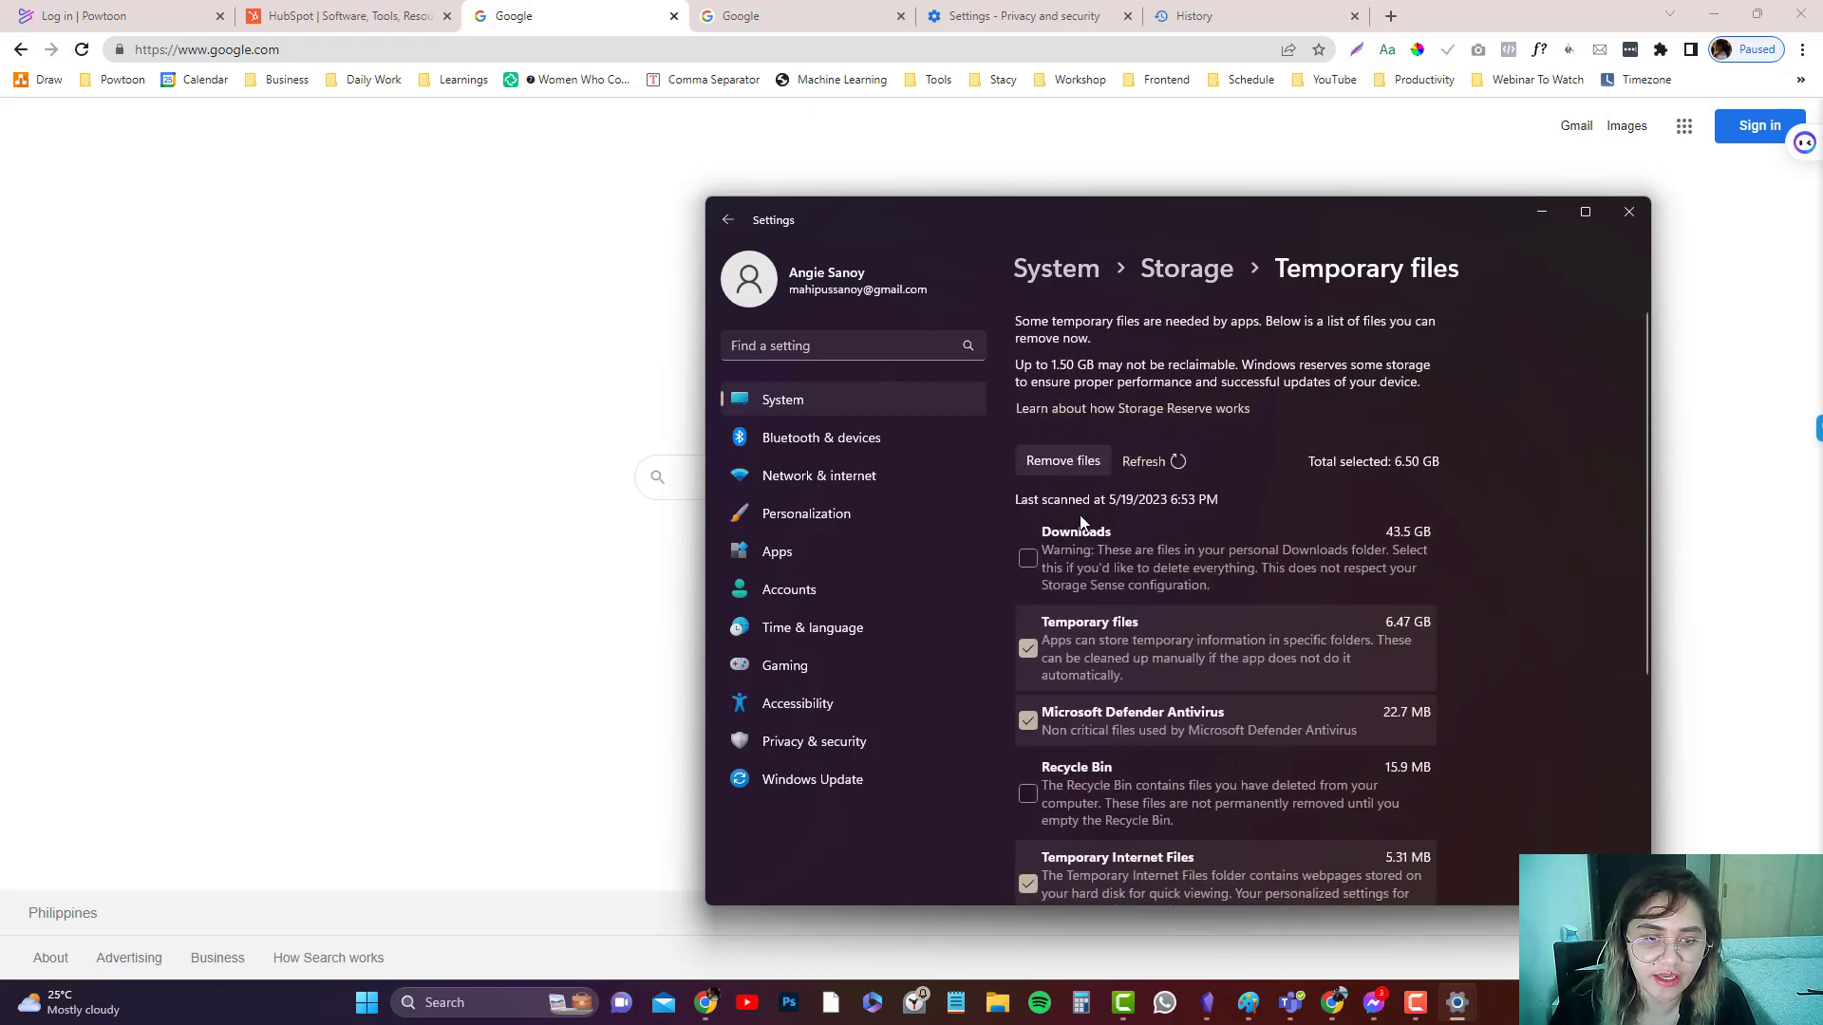
pyautogui.click(1063, 461)
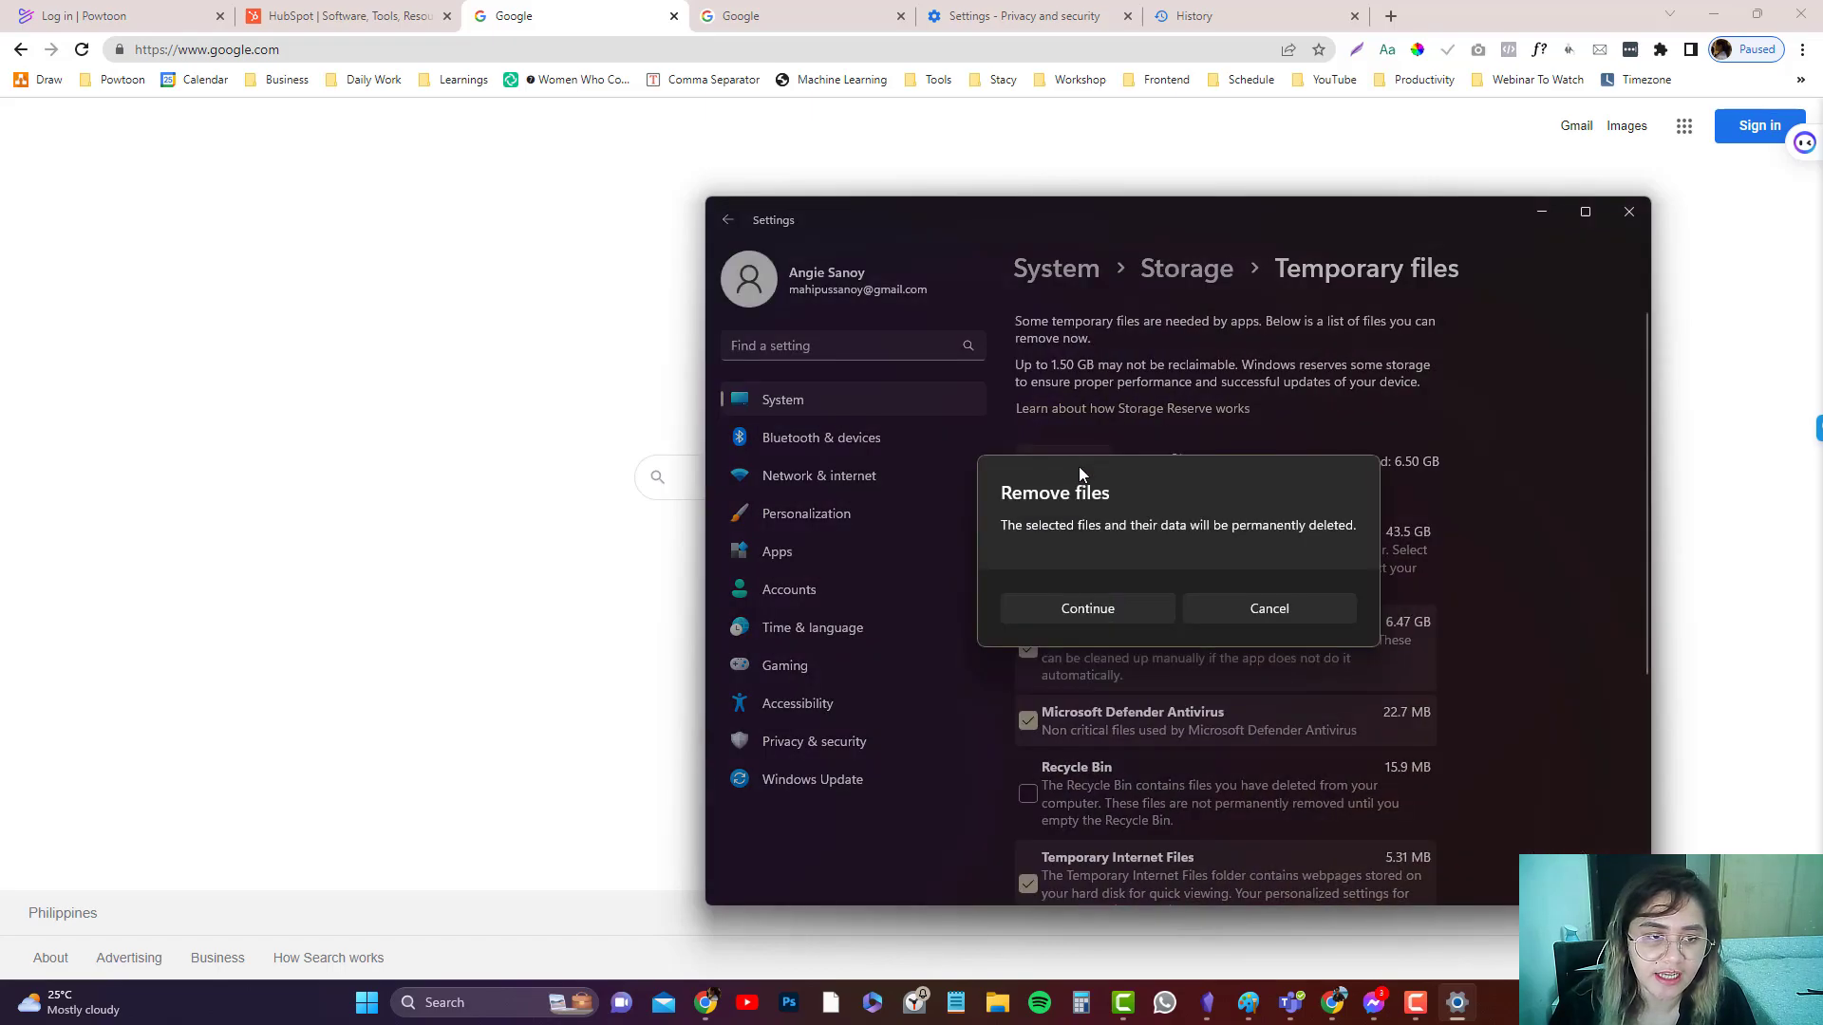
pyautogui.click(1118, 618)
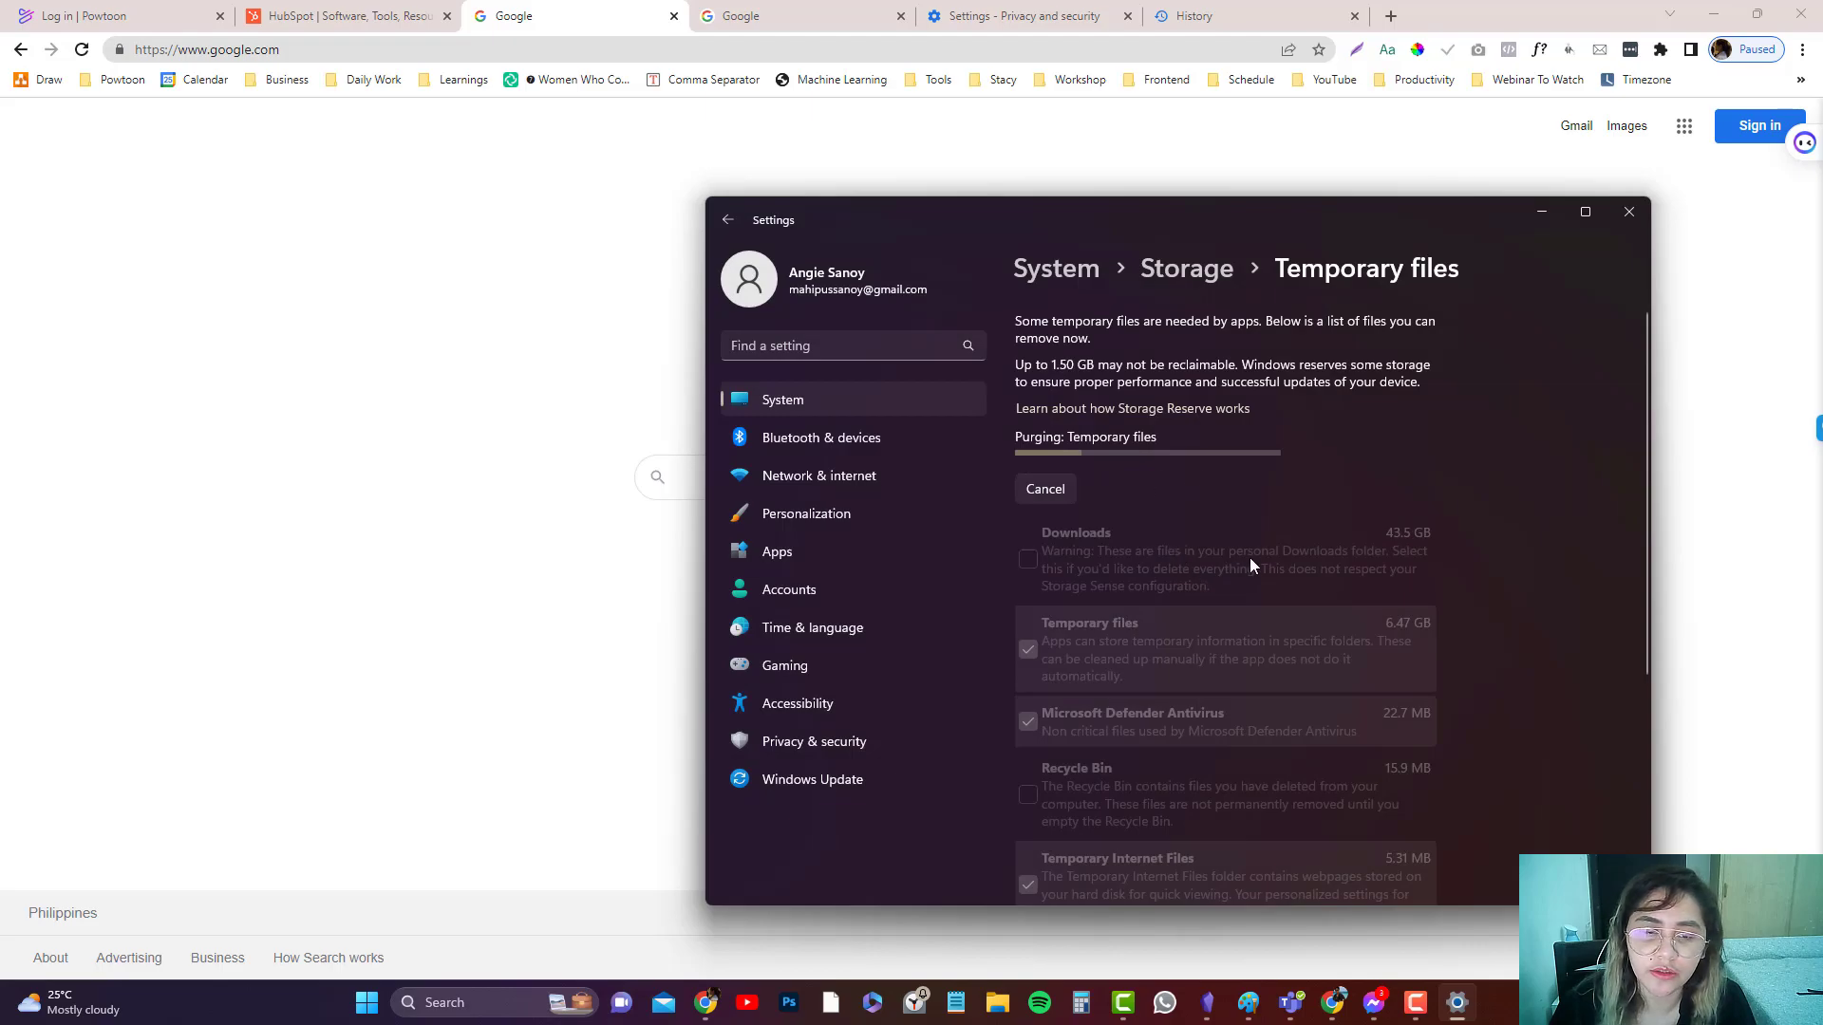
pyautogui.click(853, 411)
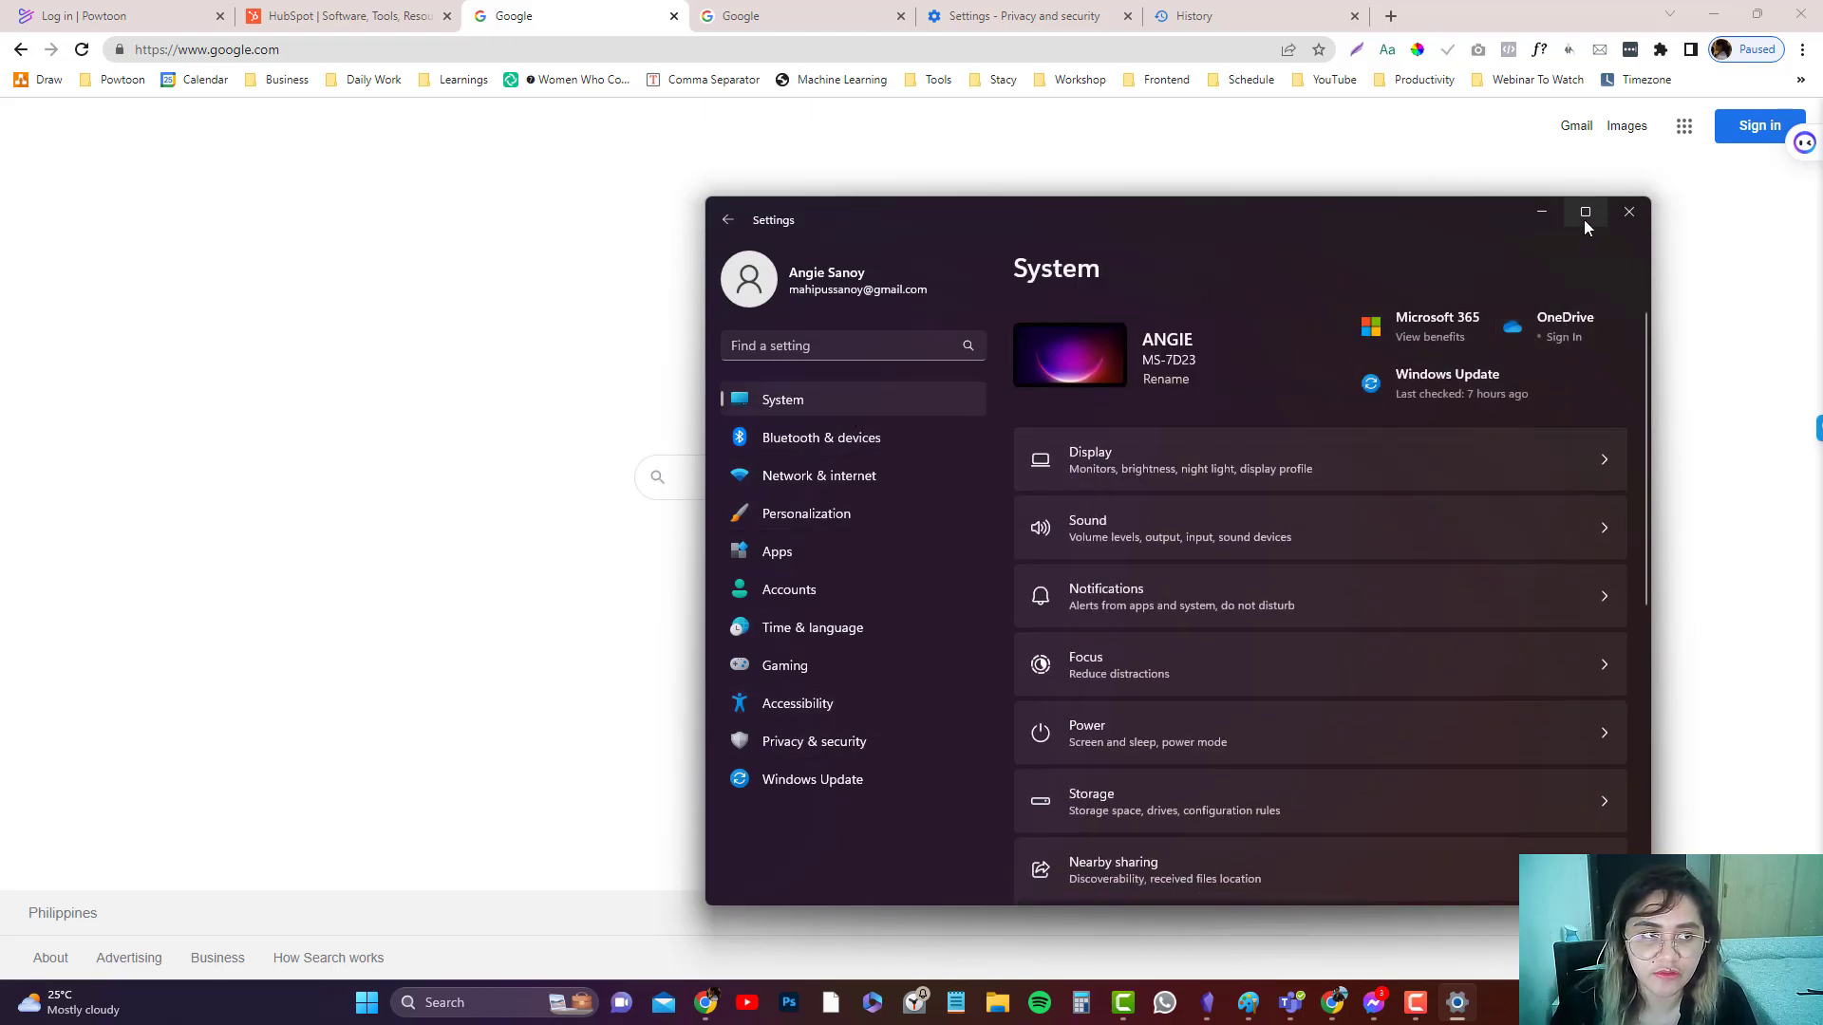
# Close Settings and reopen Storage settings through a 'cache' search from Start
pyautogui.click(1628, 212)
pyautogui.click(366, 1001)
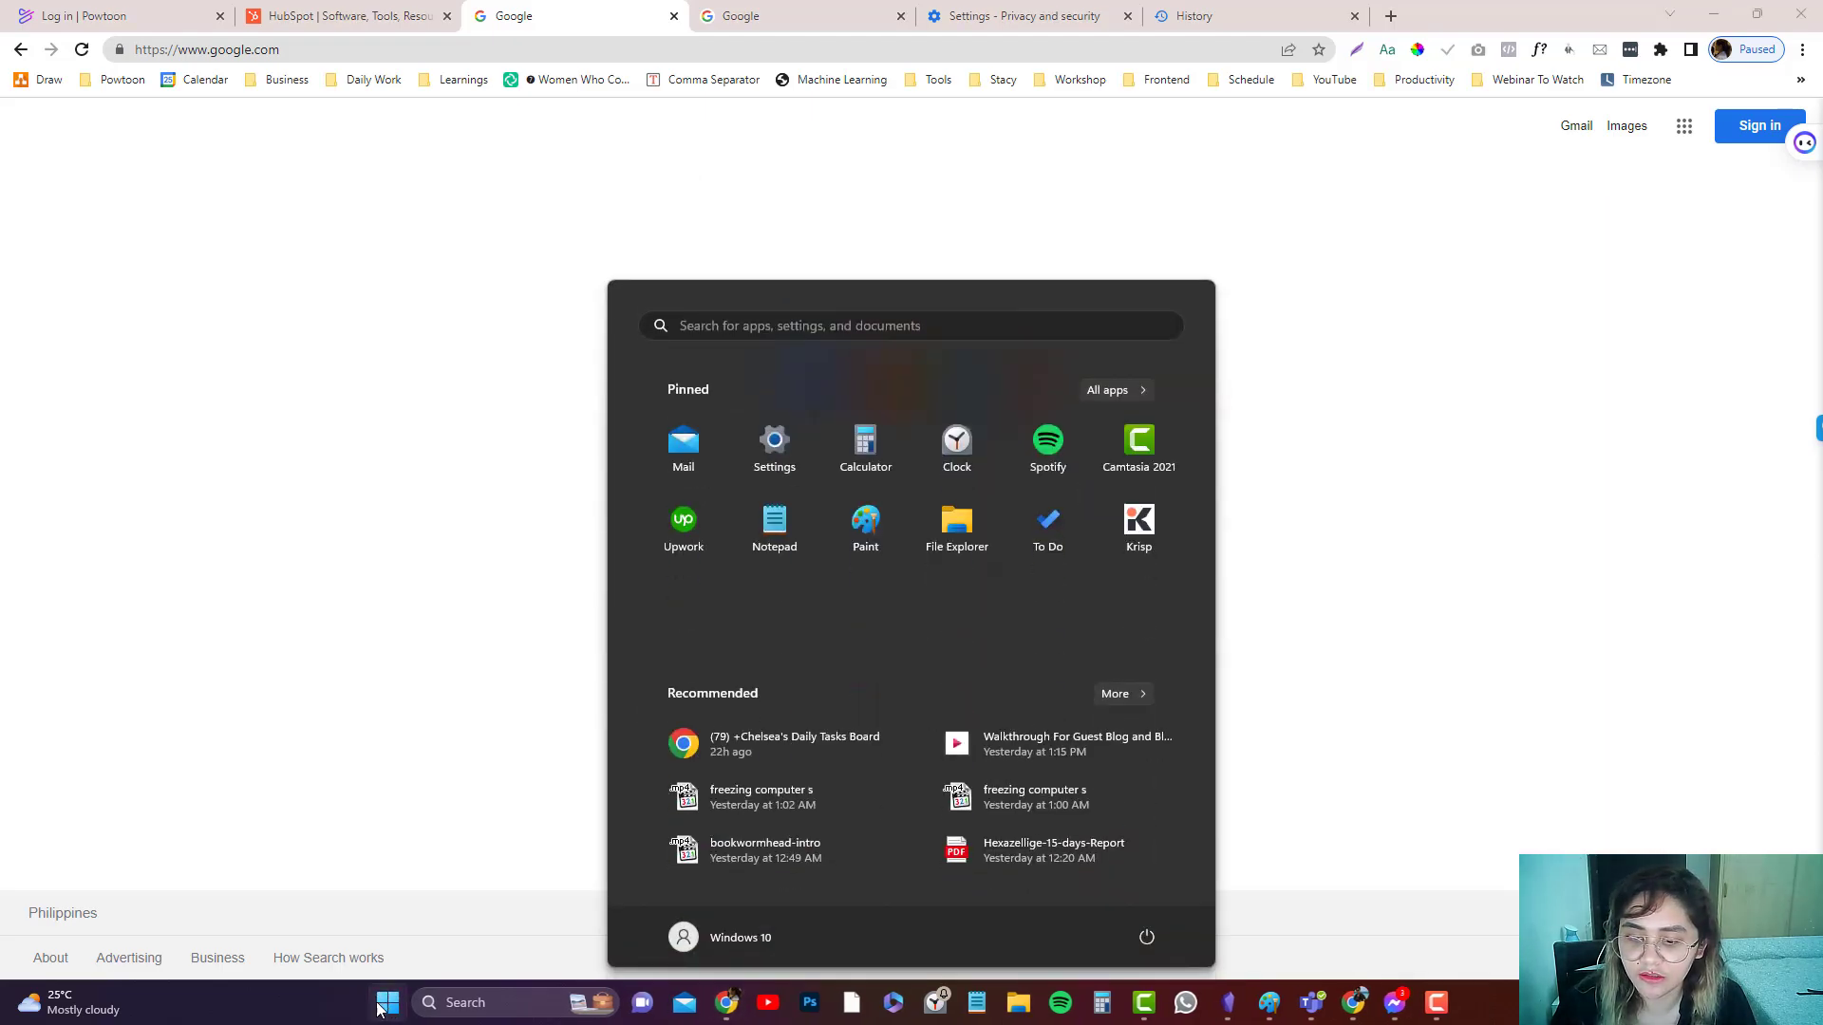
pyautogui.write('ca')
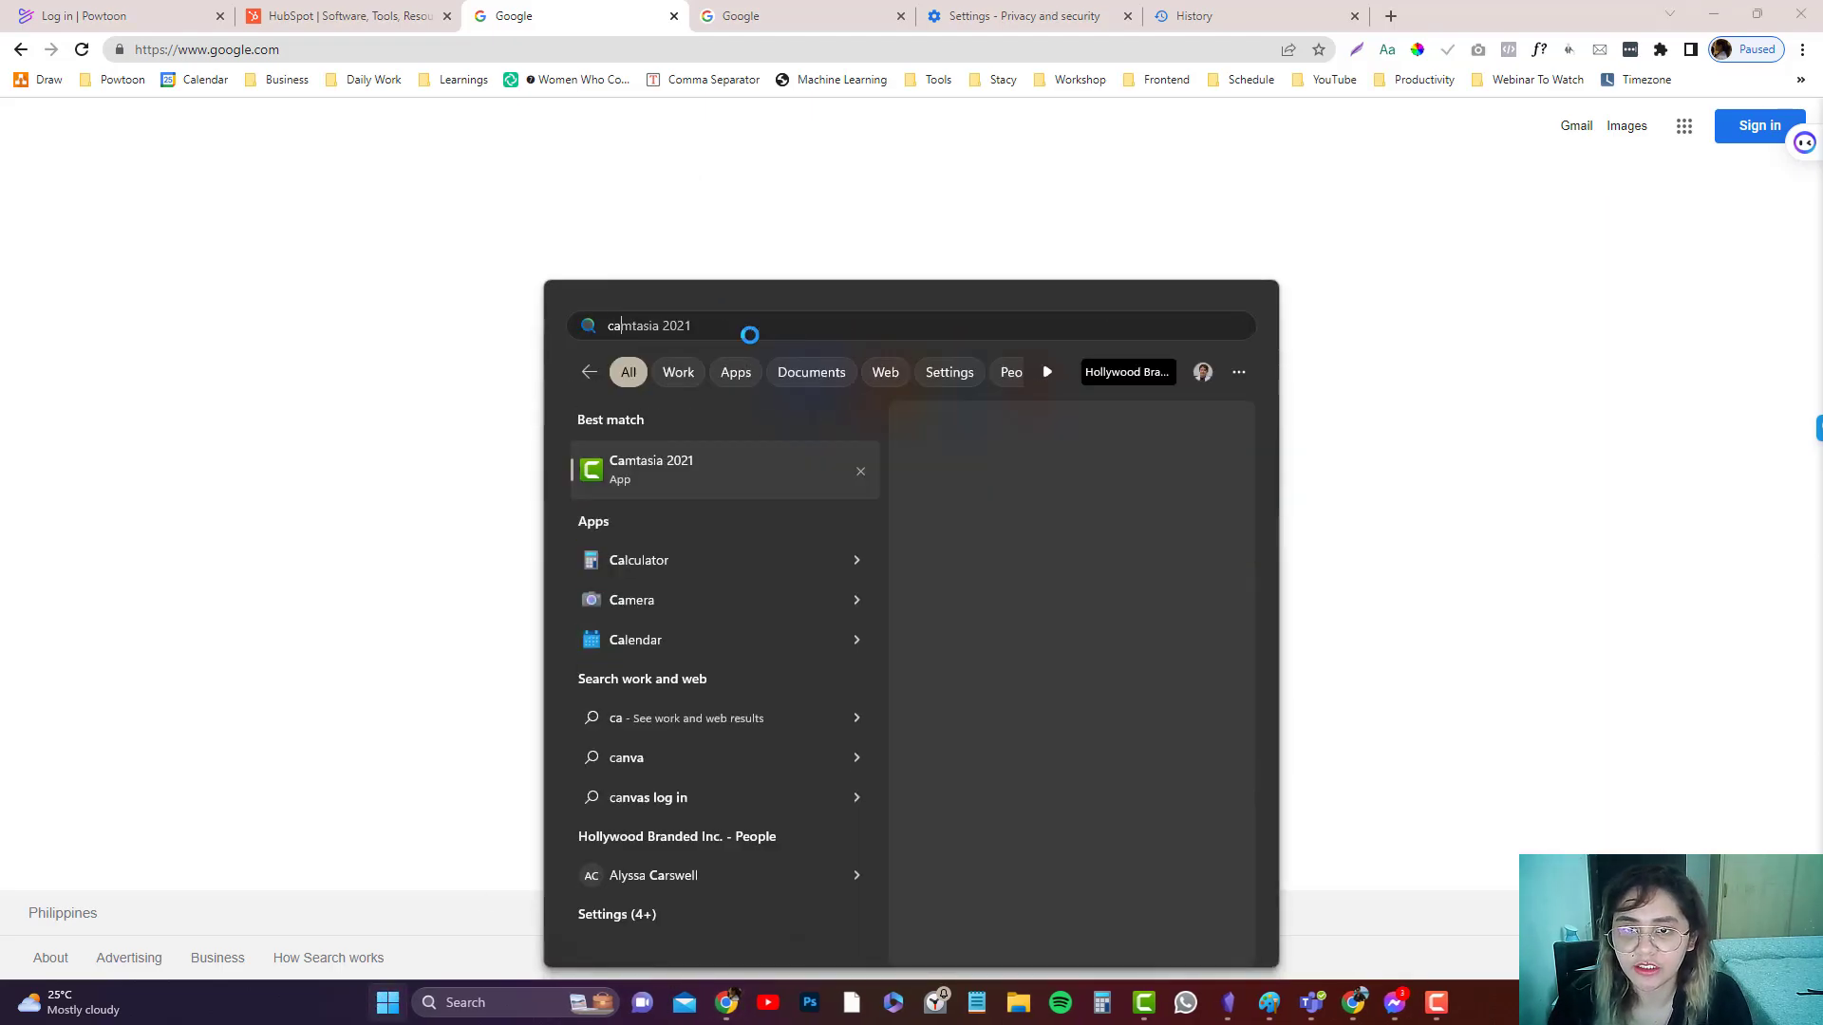
pyautogui.write('che')
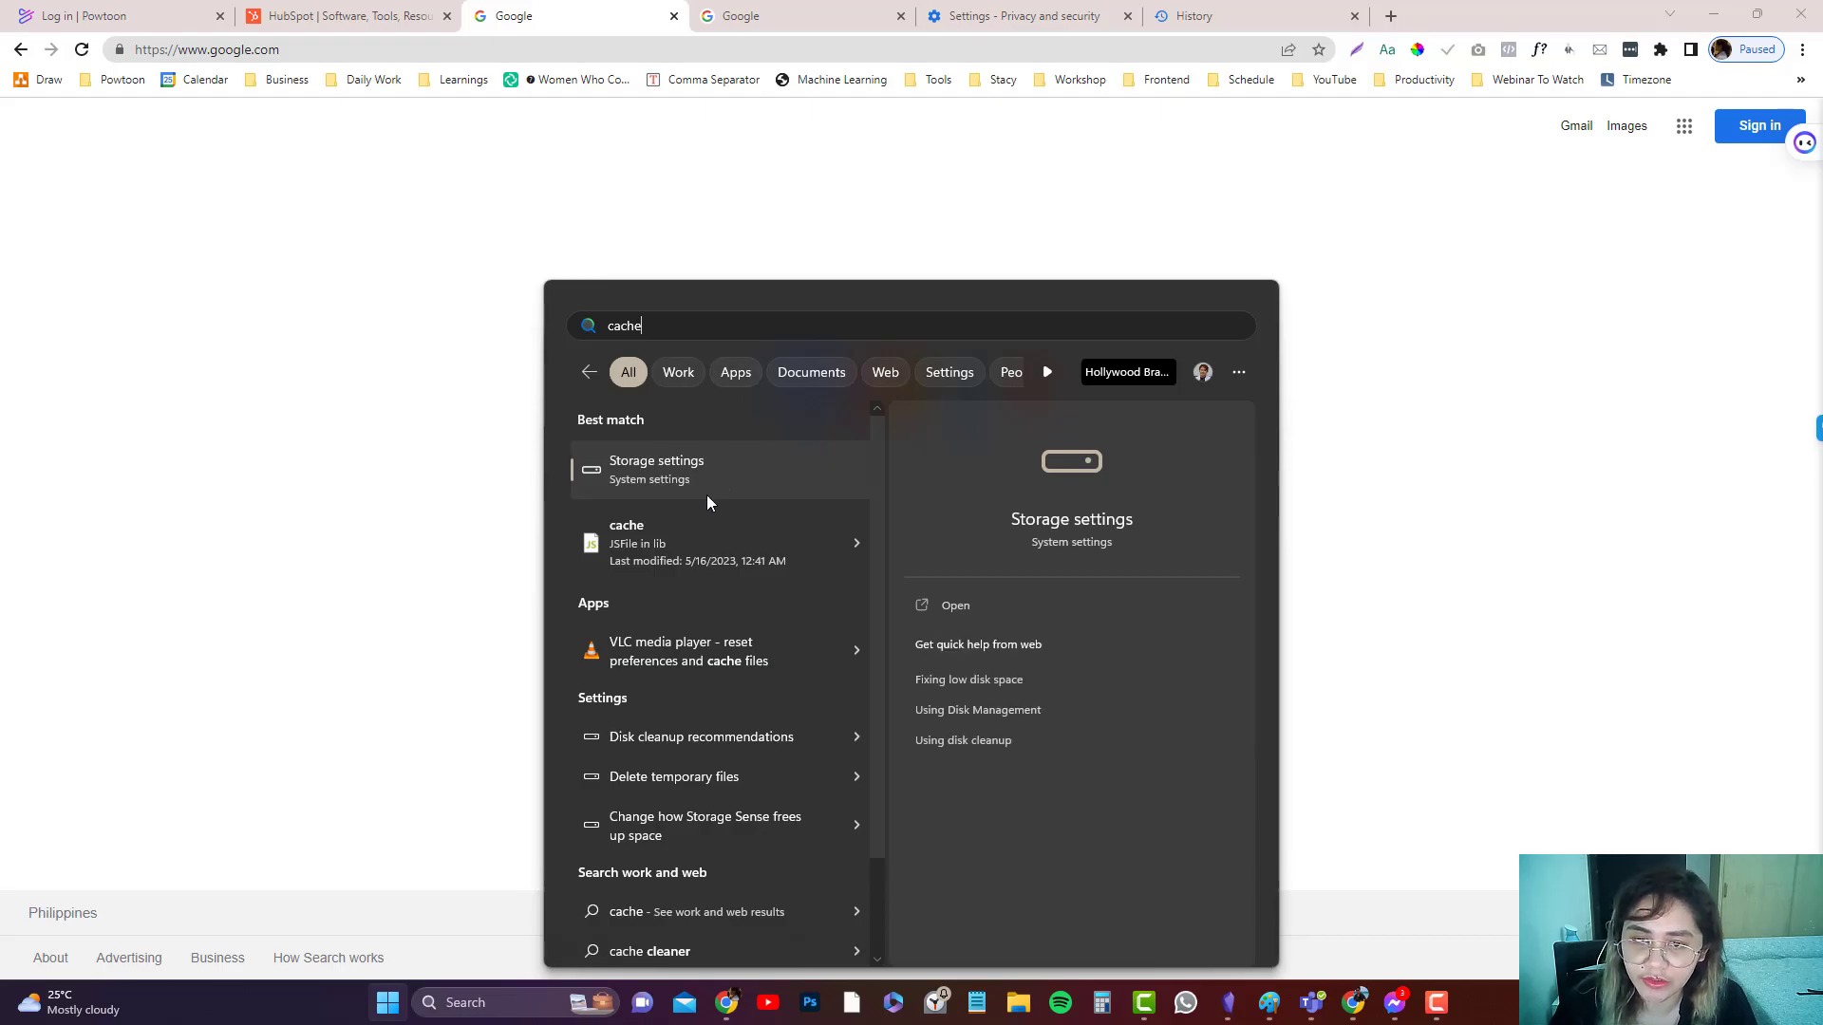
pyautogui.click(691, 483)
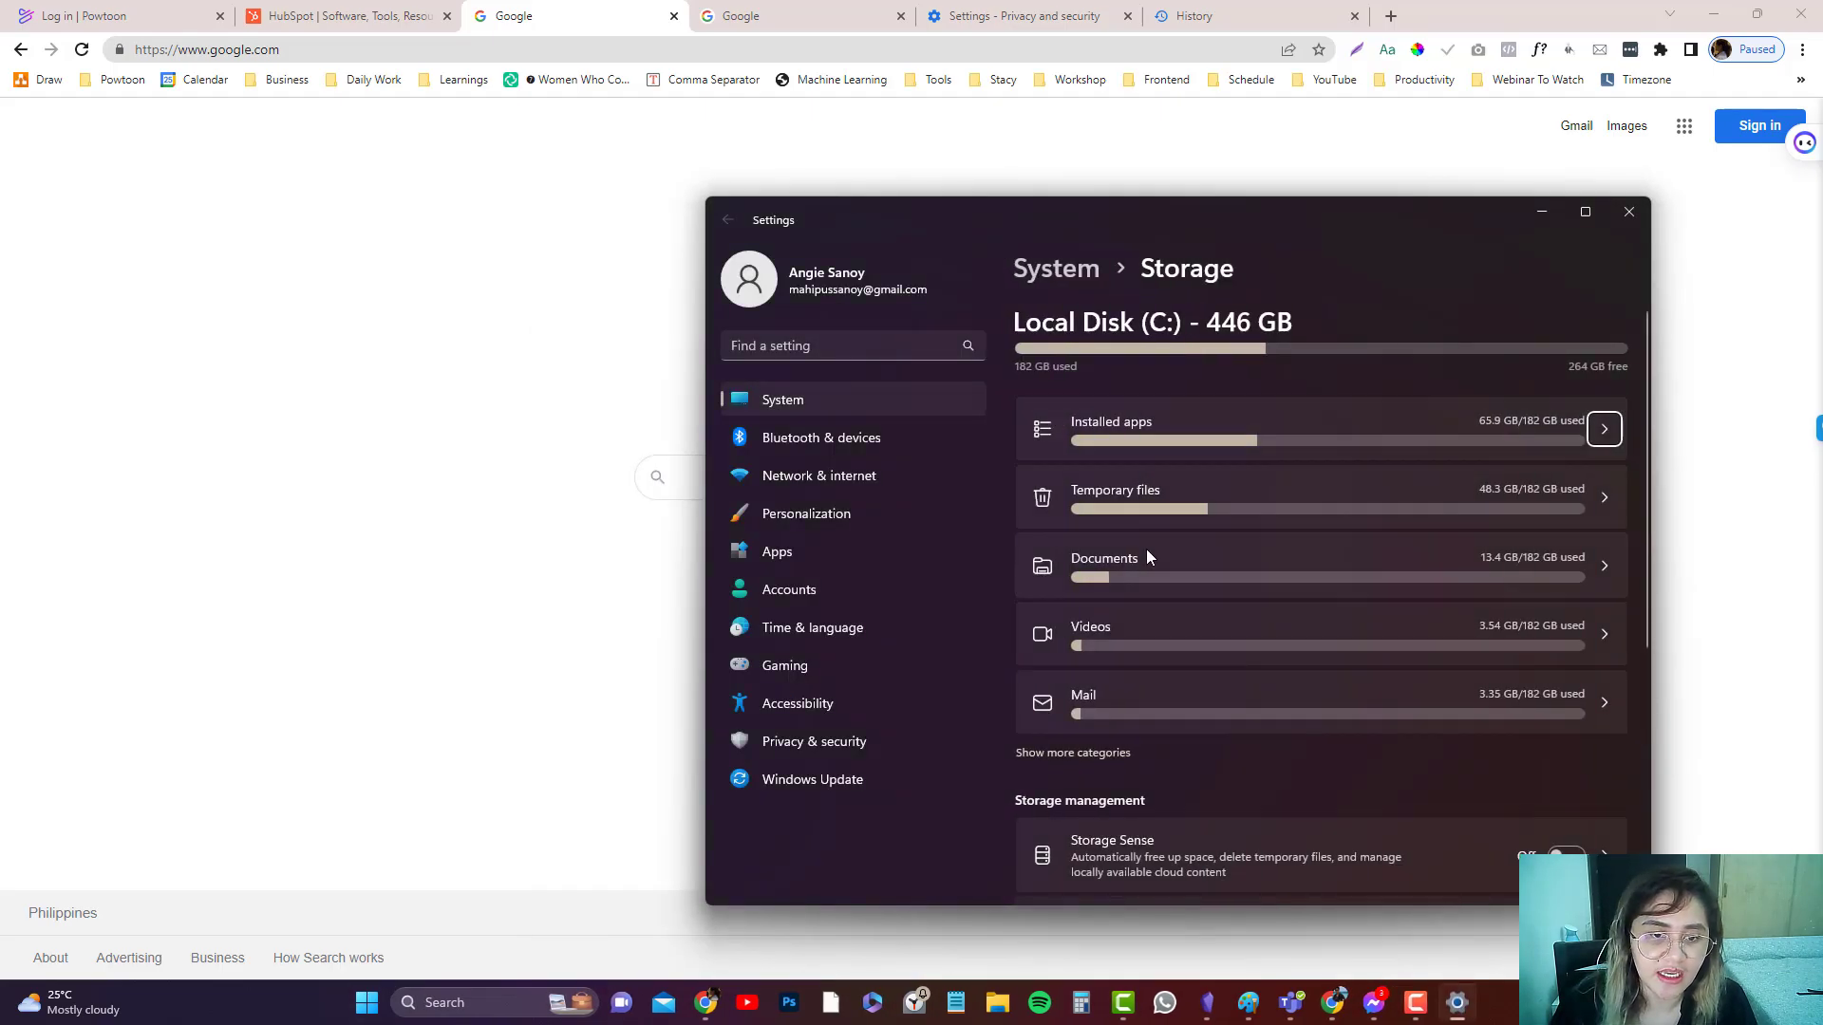
pyautogui.scroll(-3, 1177, 680)
pyautogui.scroll(-3, 1179, 680)
pyautogui.scroll(6, 1172, 629)
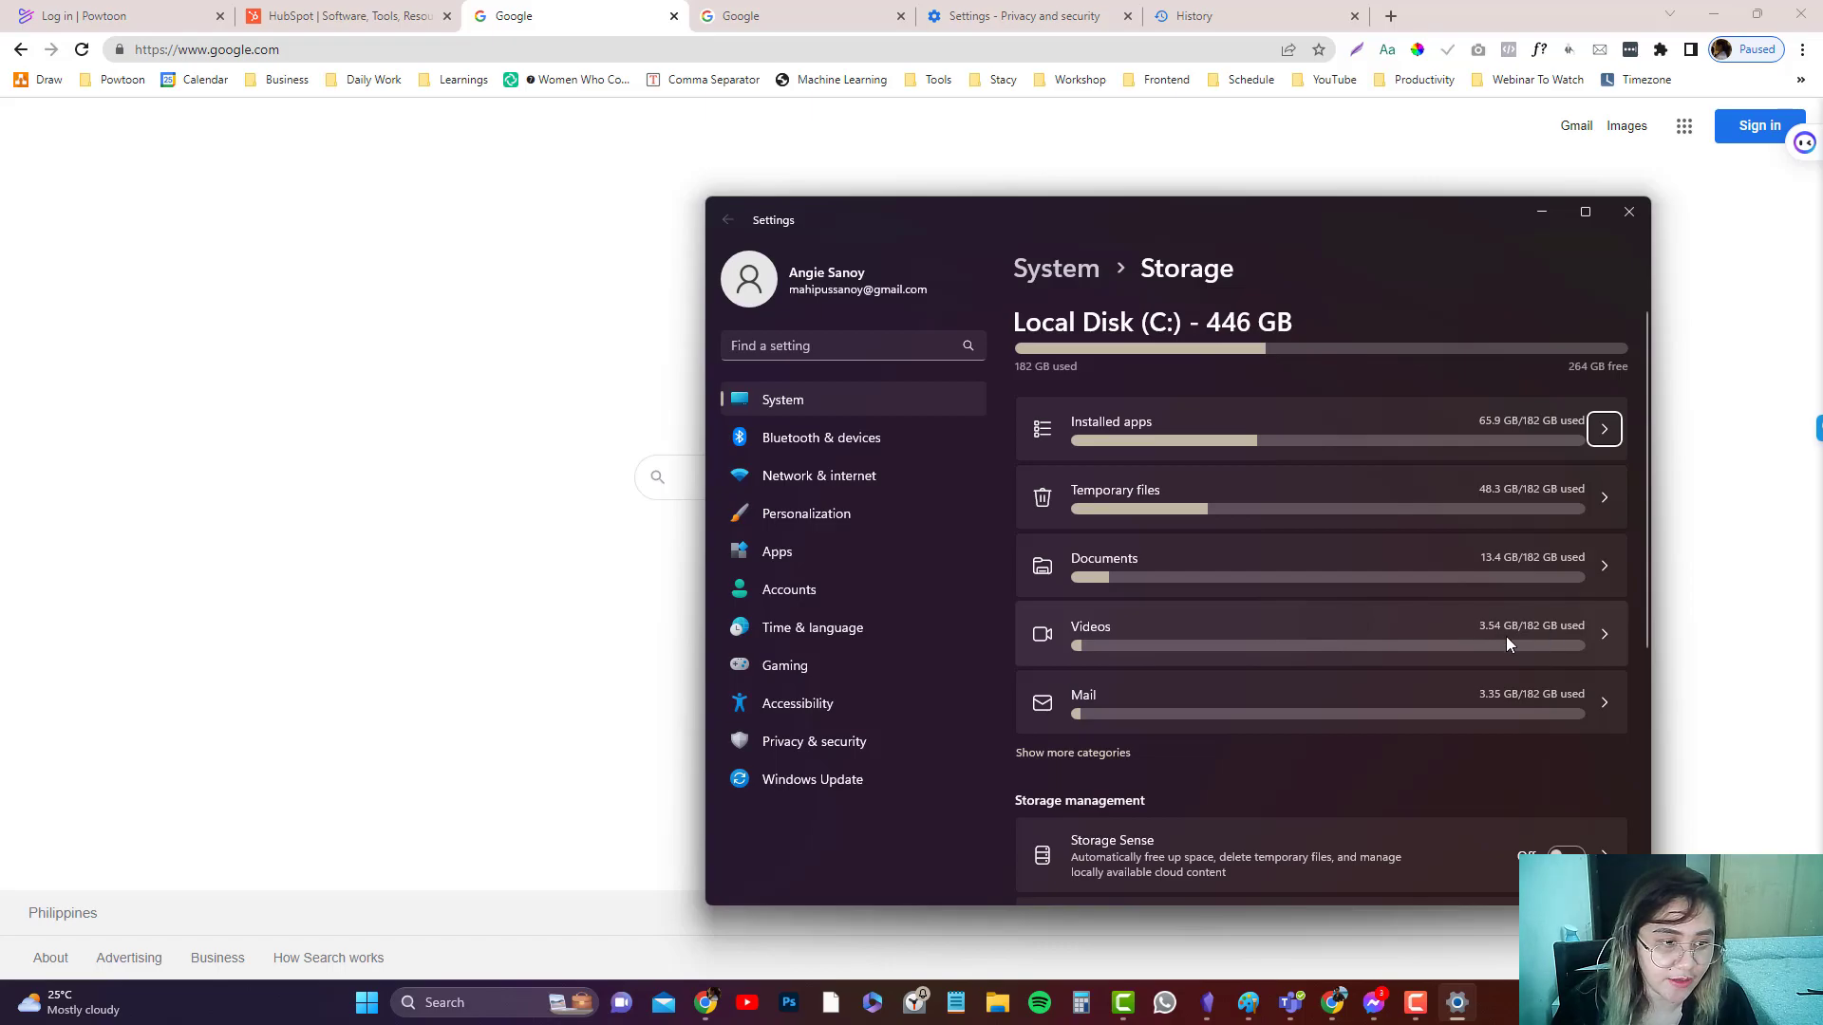
# Open the Videos folder from the 3.54 GB Videos page and delete the Eric folder
pyautogui.click(1539, 639)
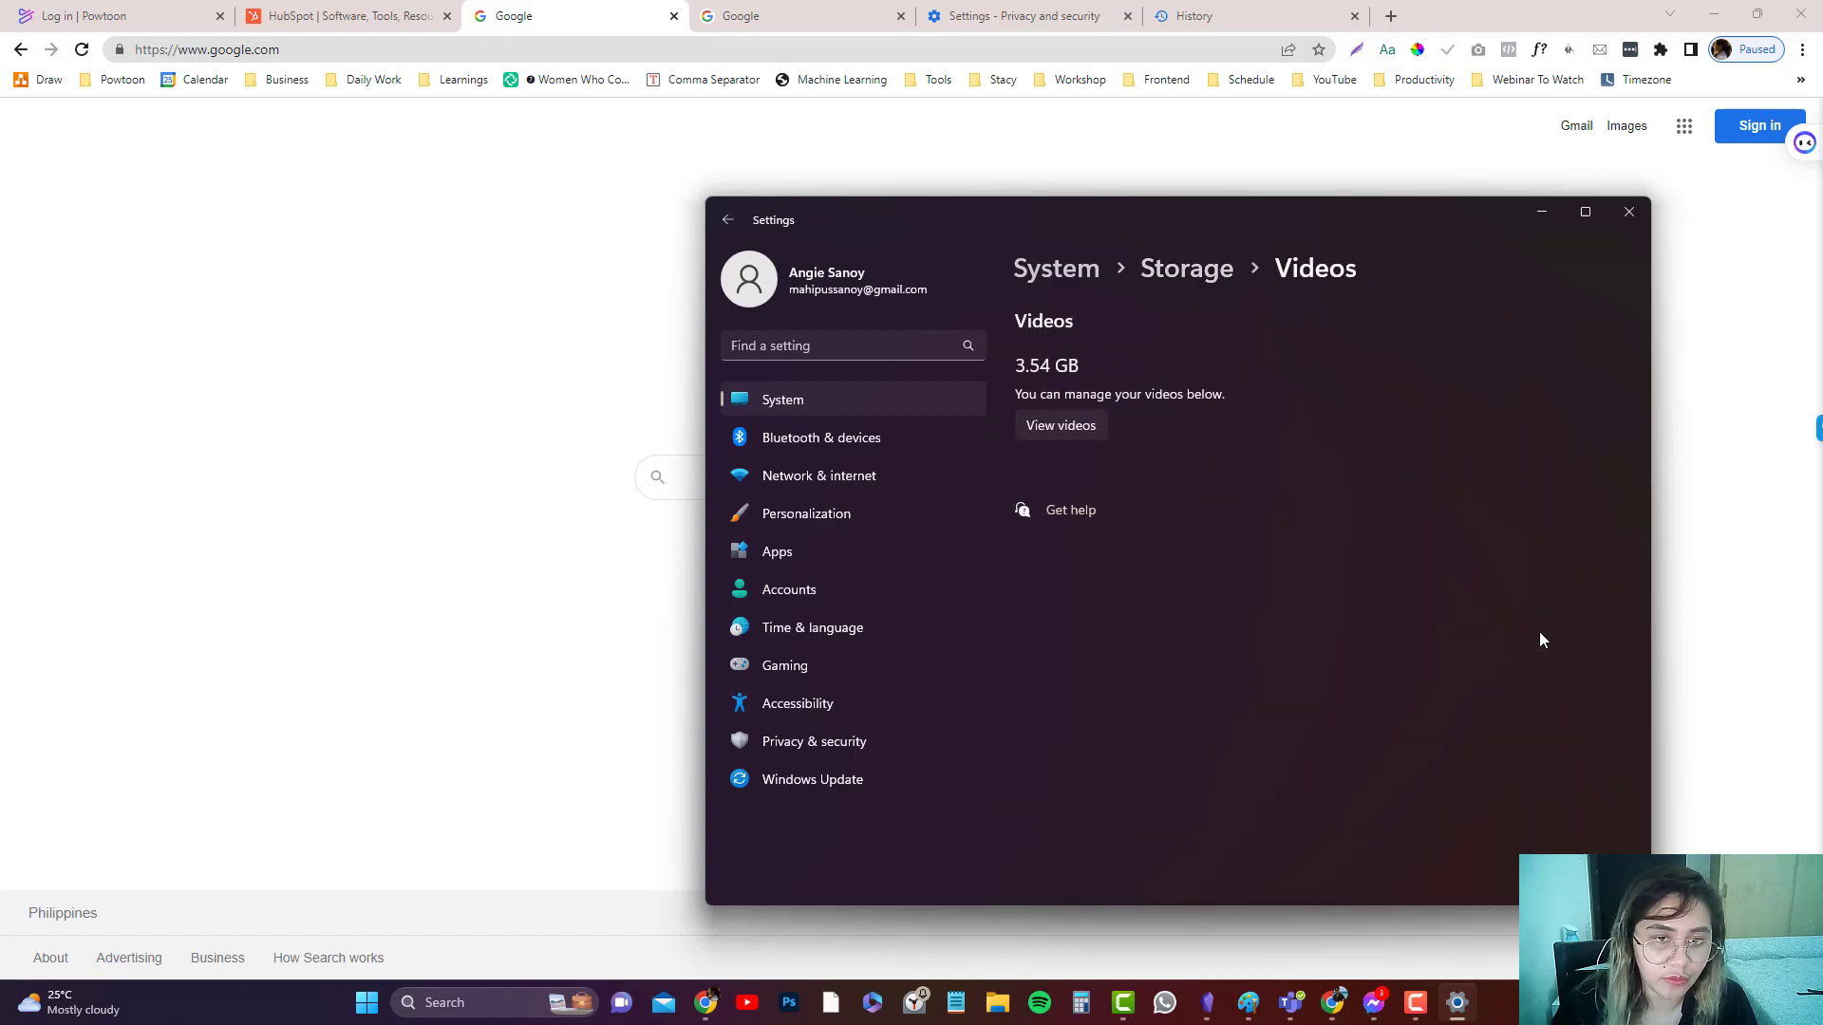
pyautogui.click(1065, 427)
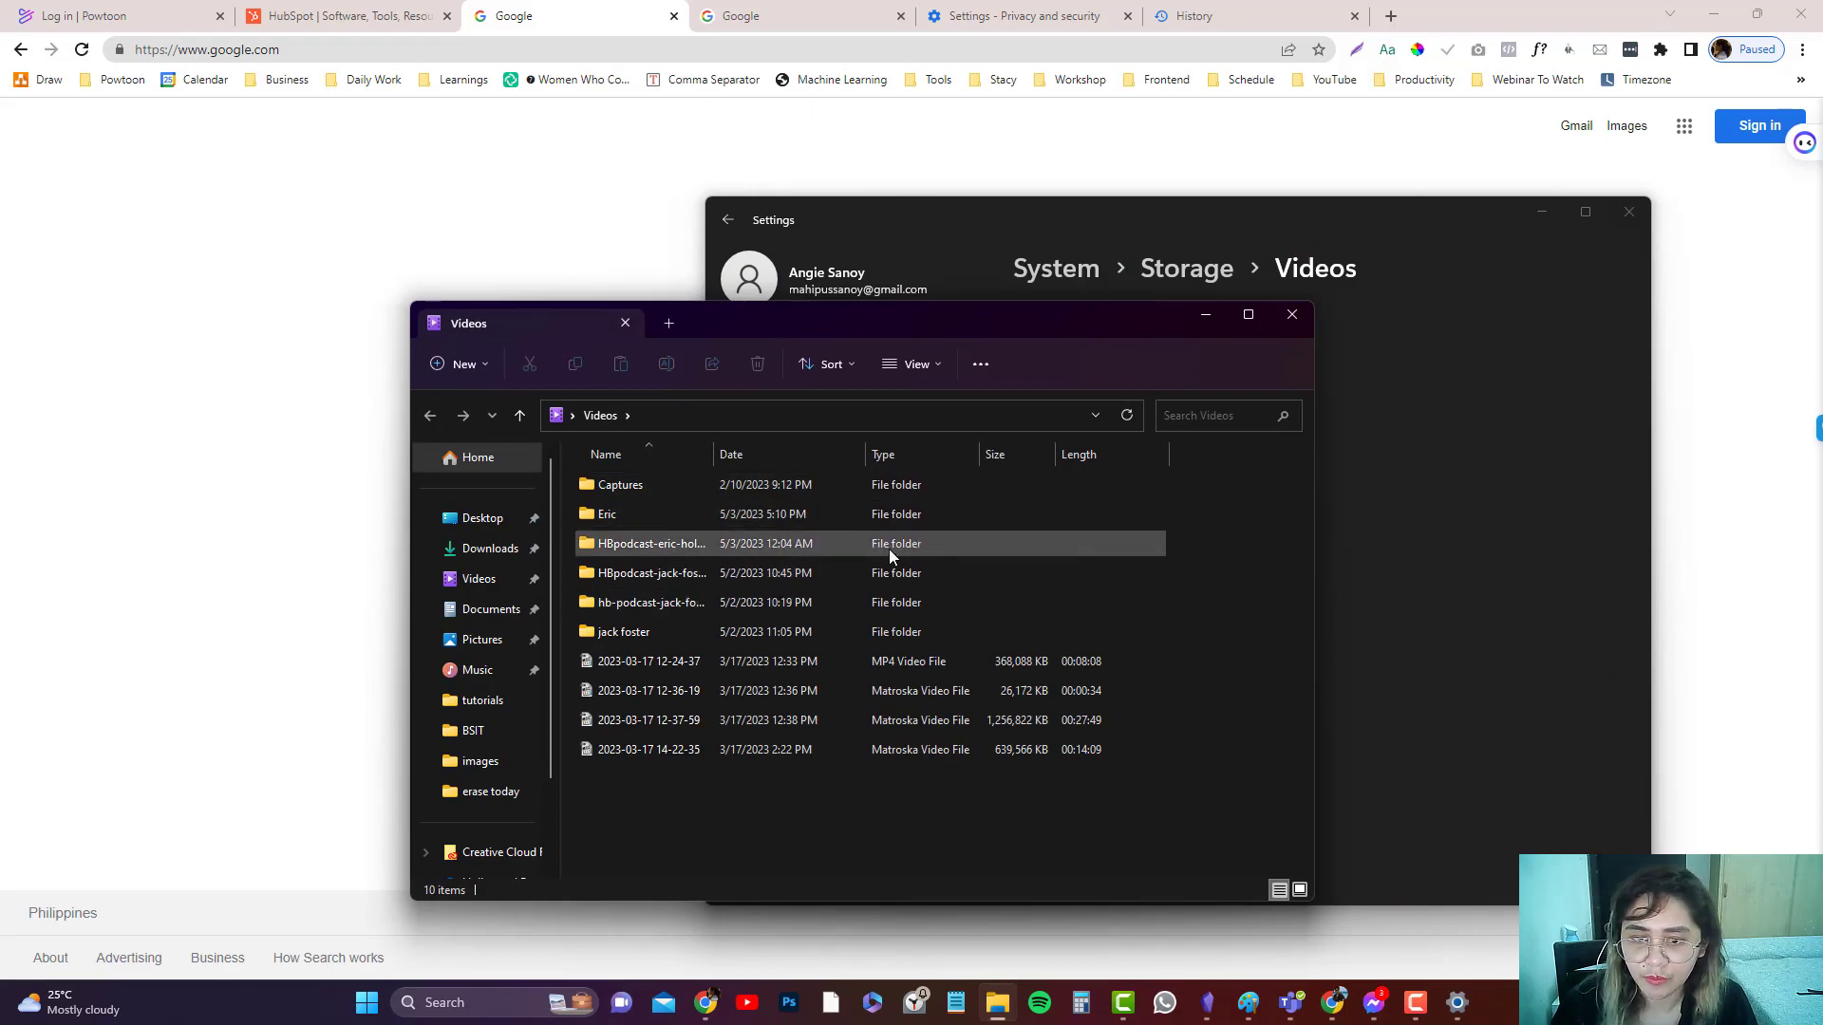
pyautogui.click(883, 517)
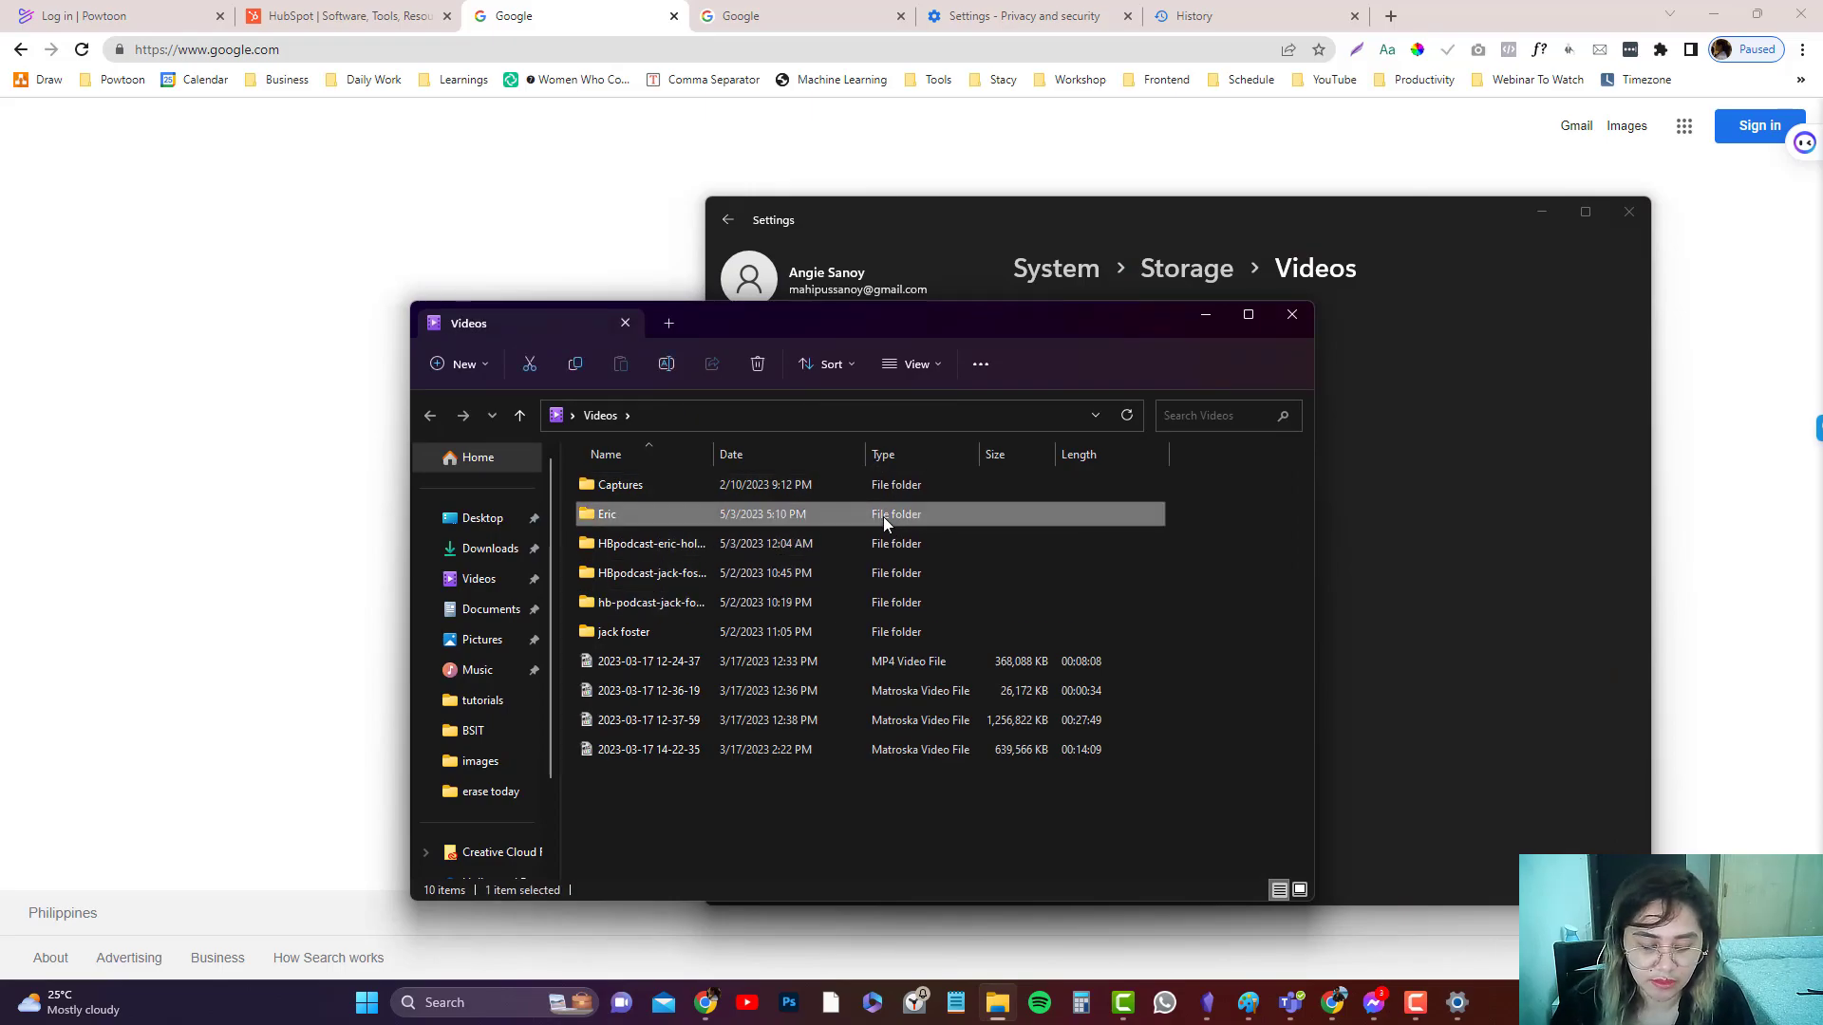
pyautogui.press('Delete')
# Delete the four video recordings and close the Videos folder window
pyautogui.click(858, 640)
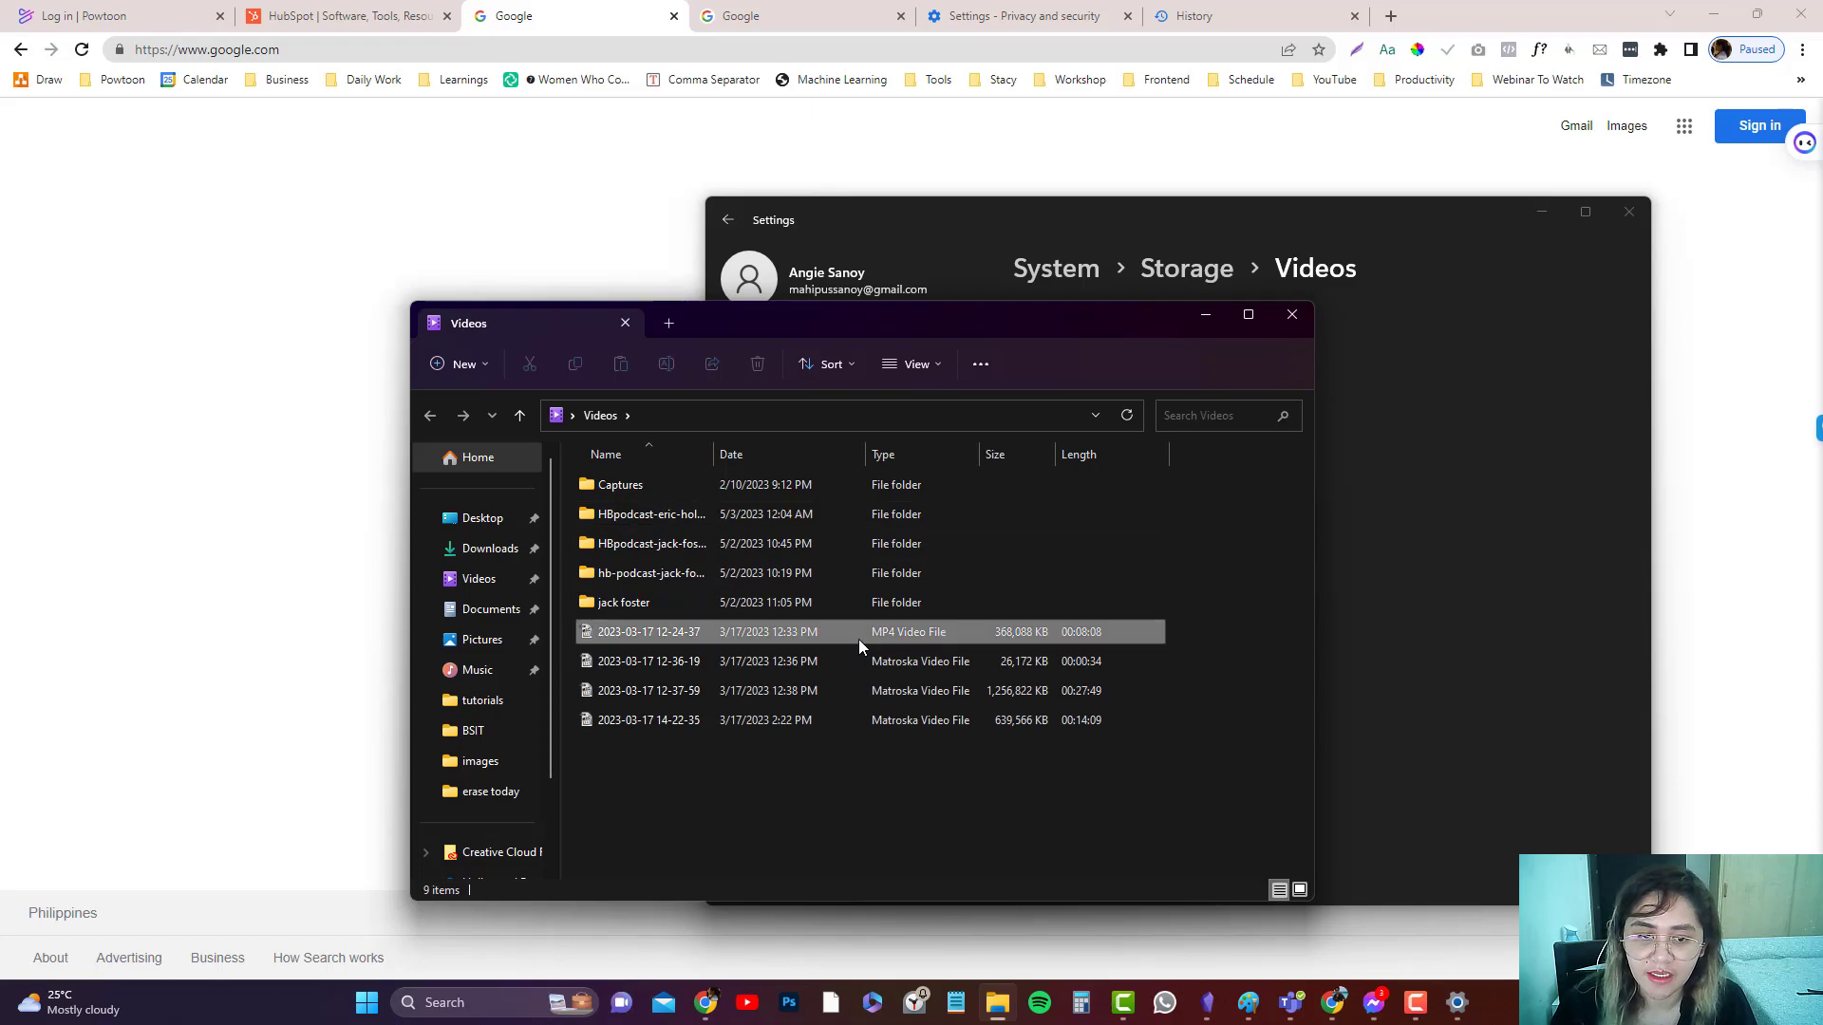
pyautogui.hotkey('shift', 'Down')
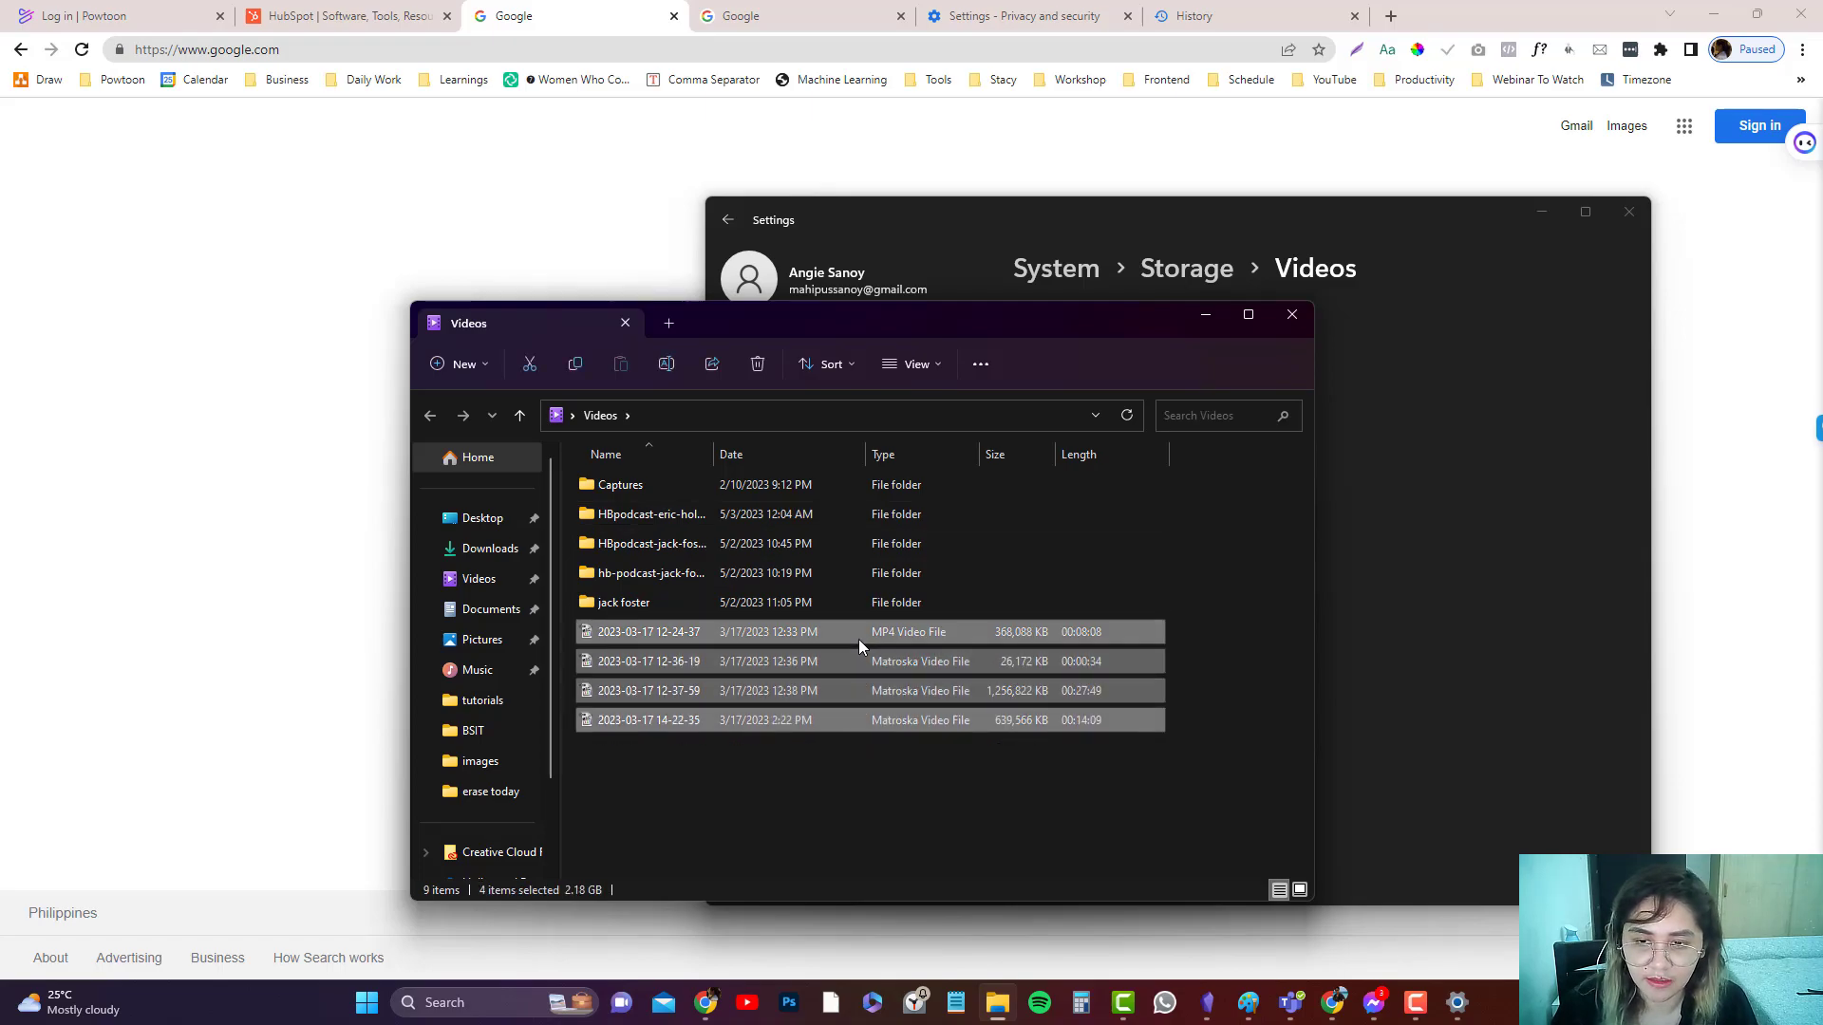
pyautogui.press('Delete')
pyautogui.click(876, 483)
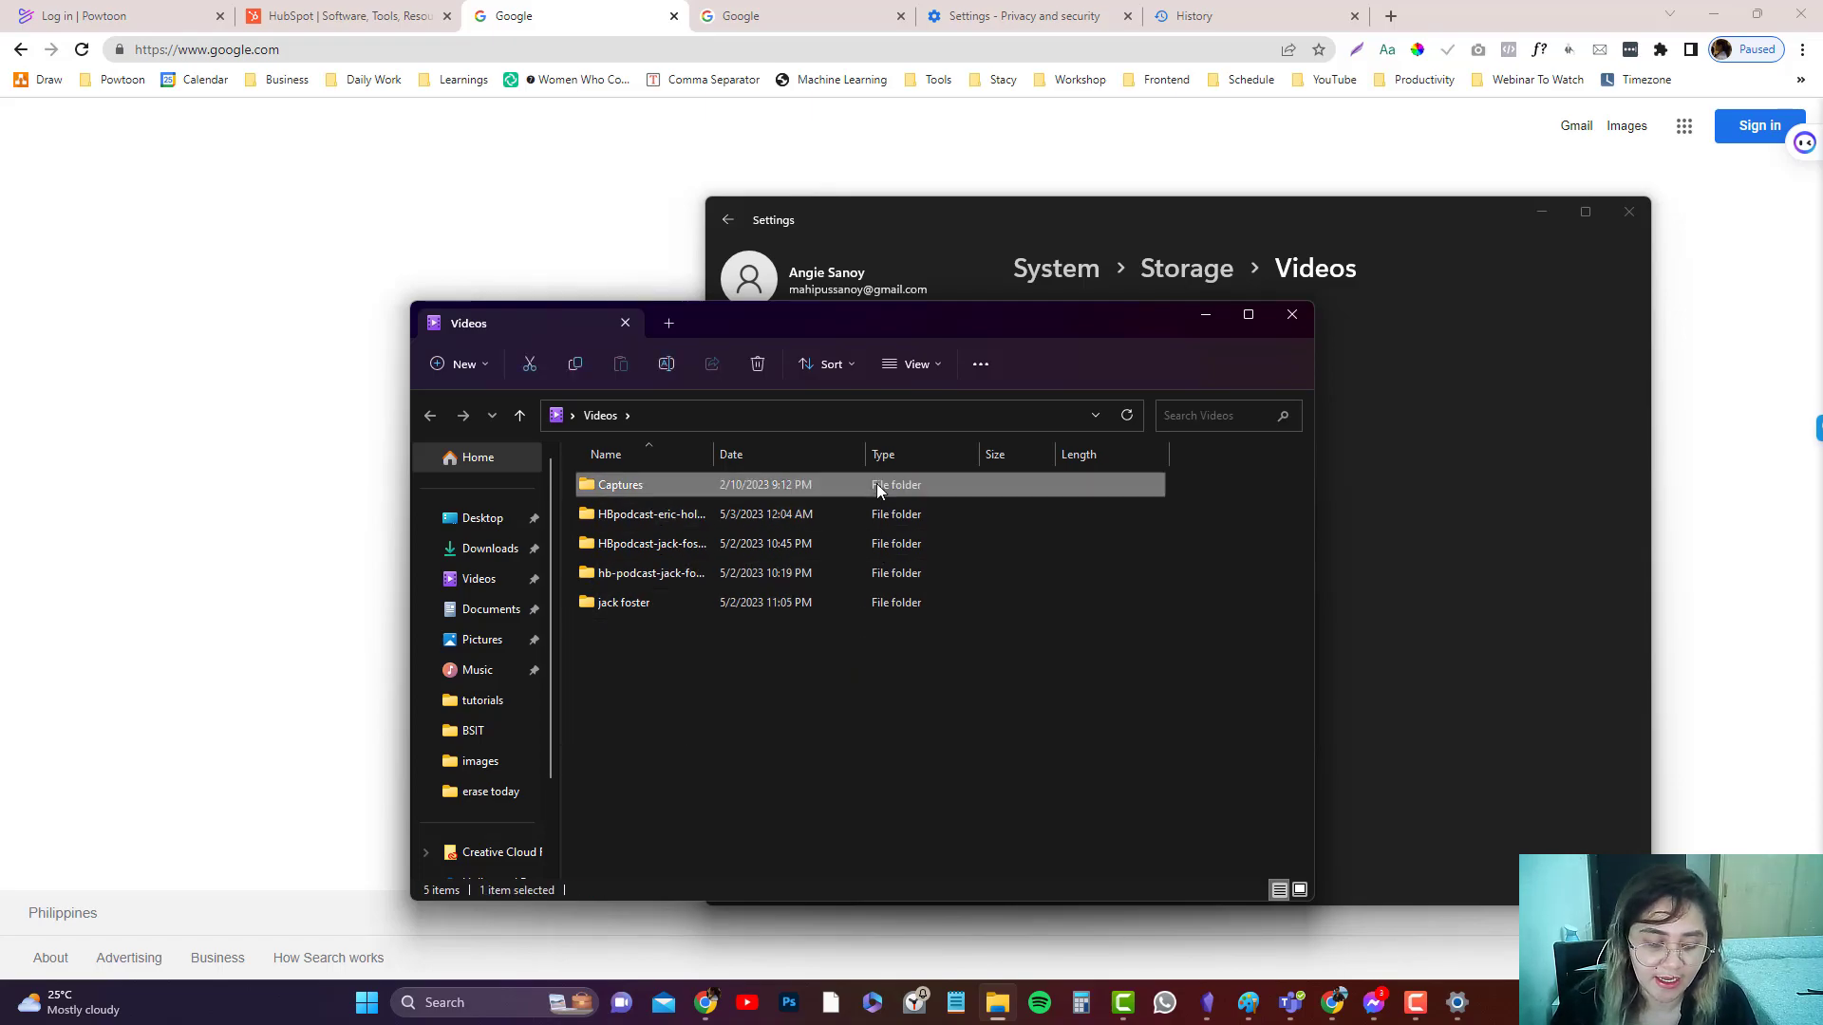
pyautogui.click(1290, 313)
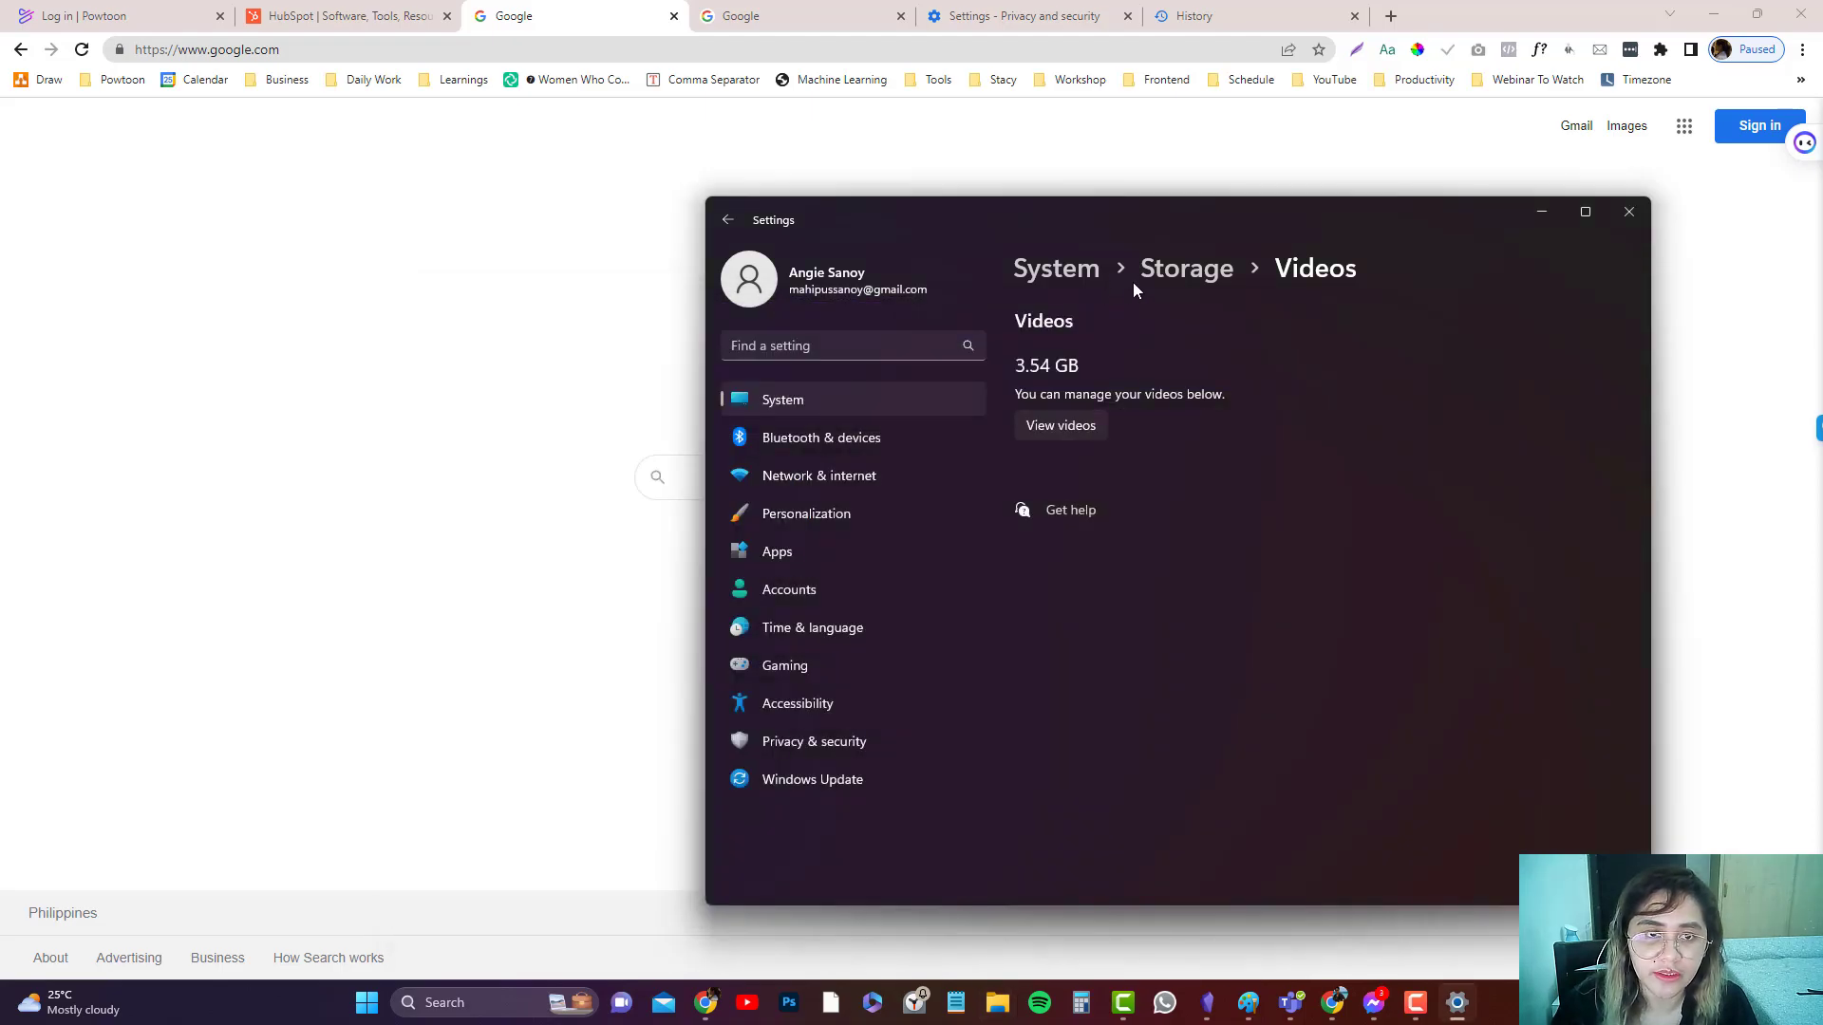
# Go back to the Storage overview and open the Installed apps list
pyautogui.click(1169, 272)
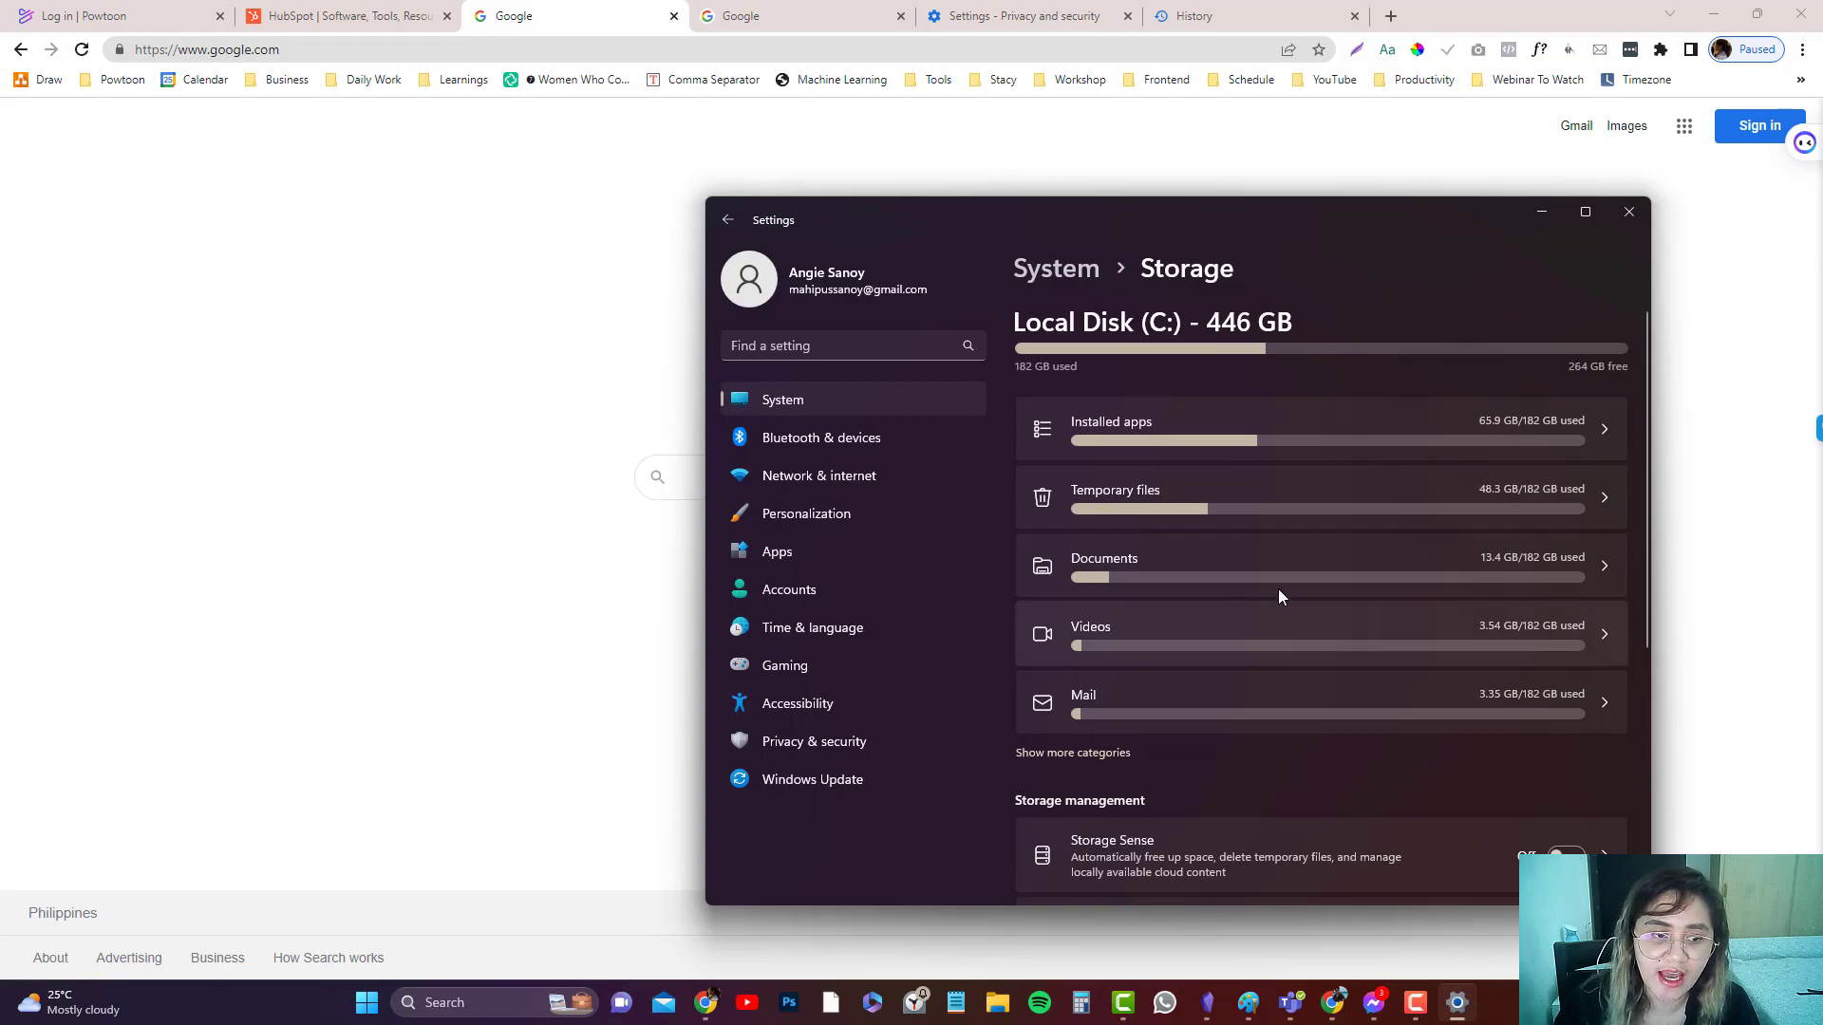
pyautogui.click(1300, 438)
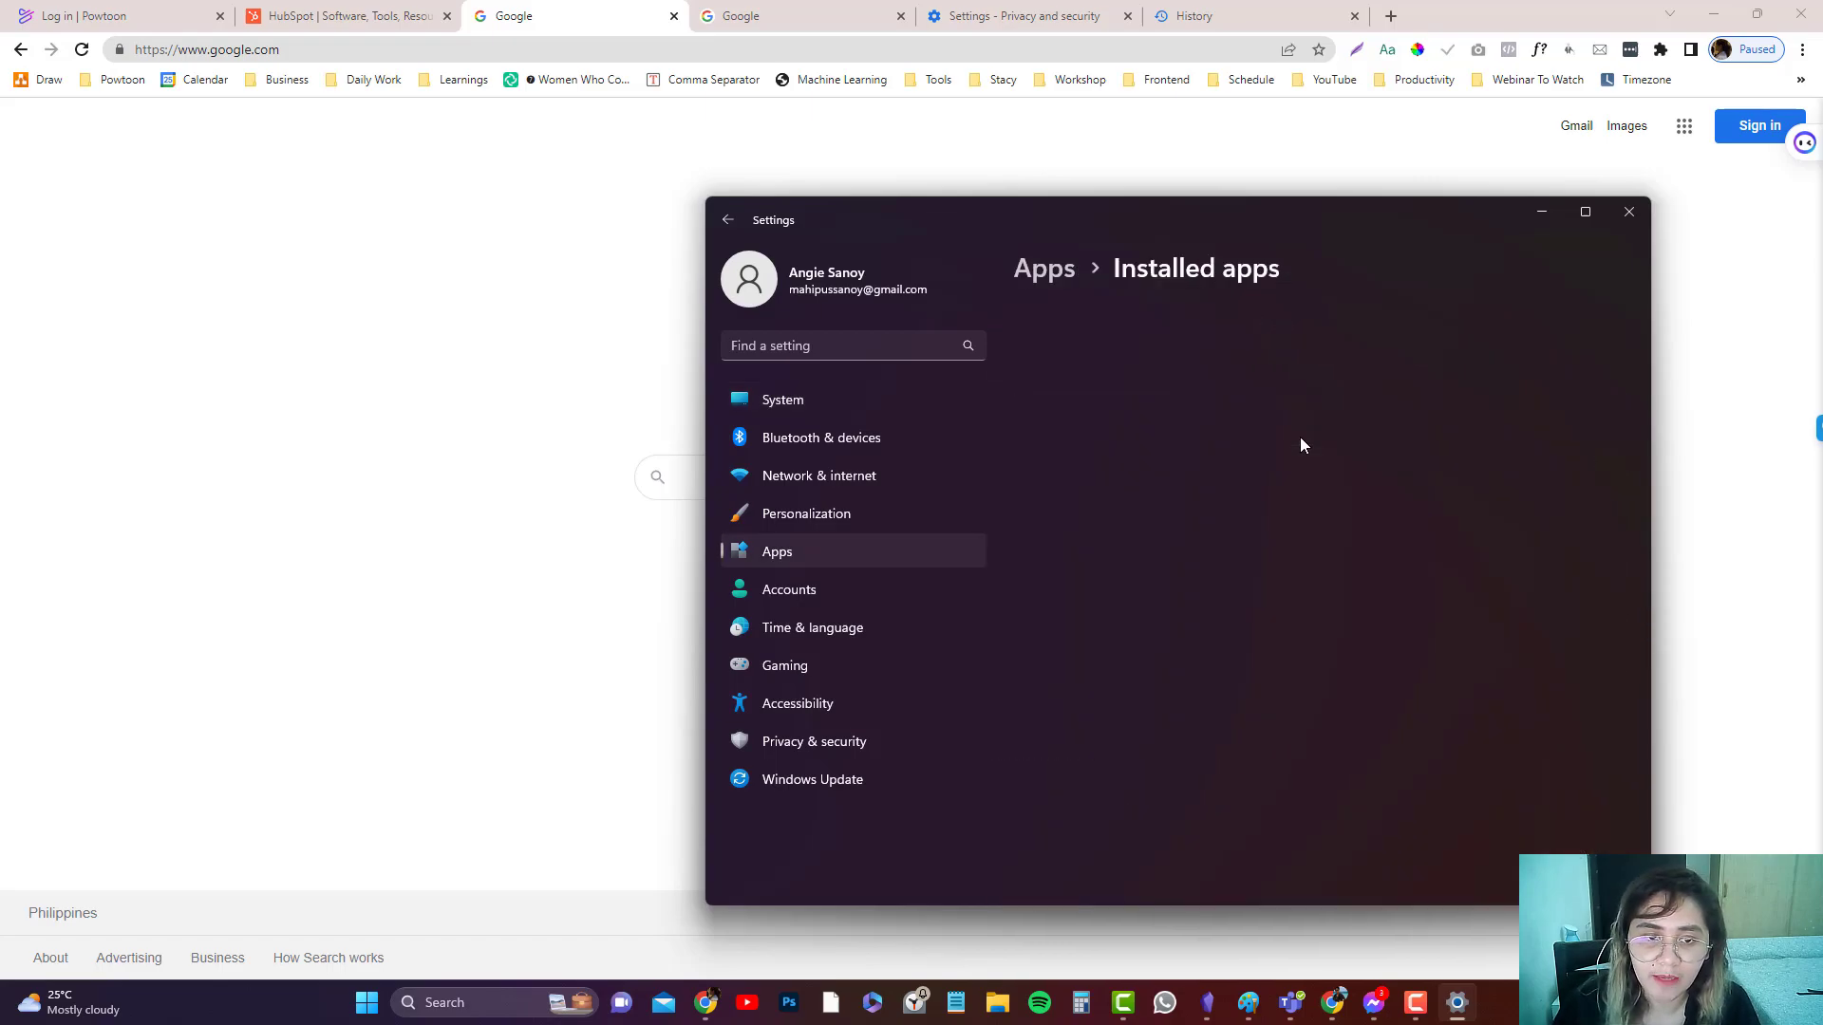
pyautogui.scroll(-4, 1331, 695)
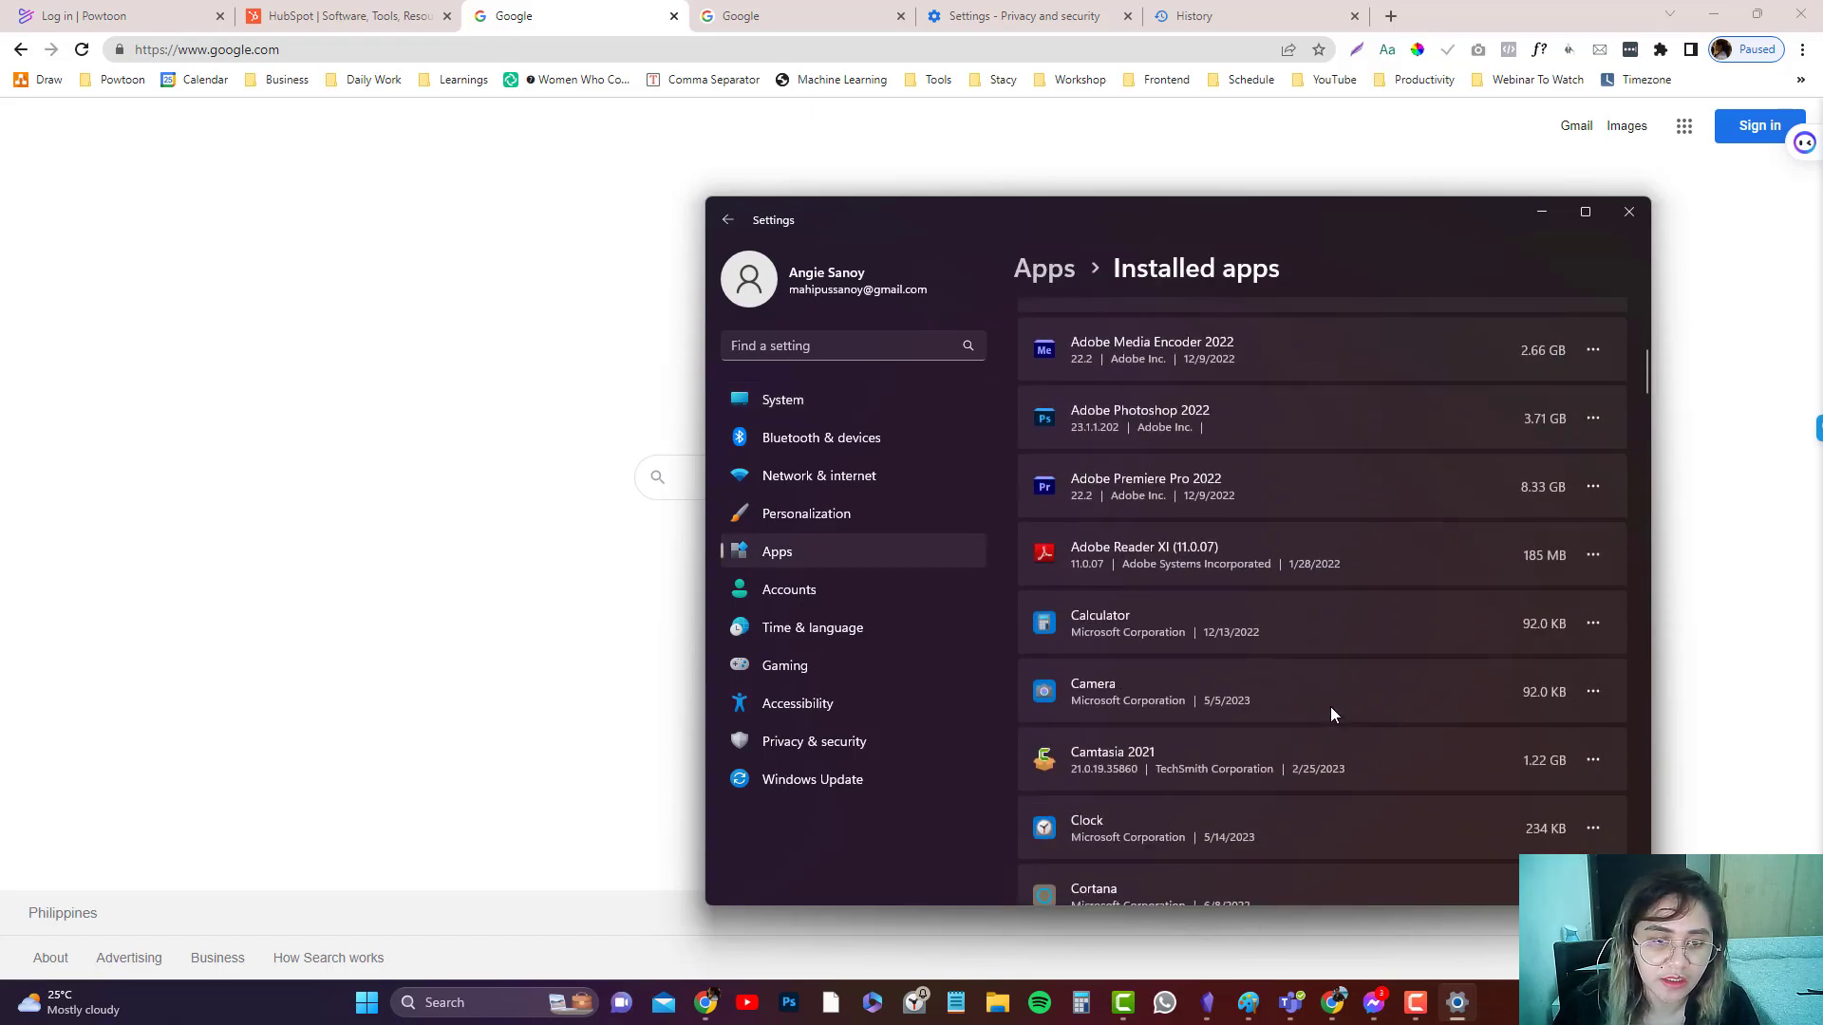
pyautogui.scroll(-4, 1330, 707)
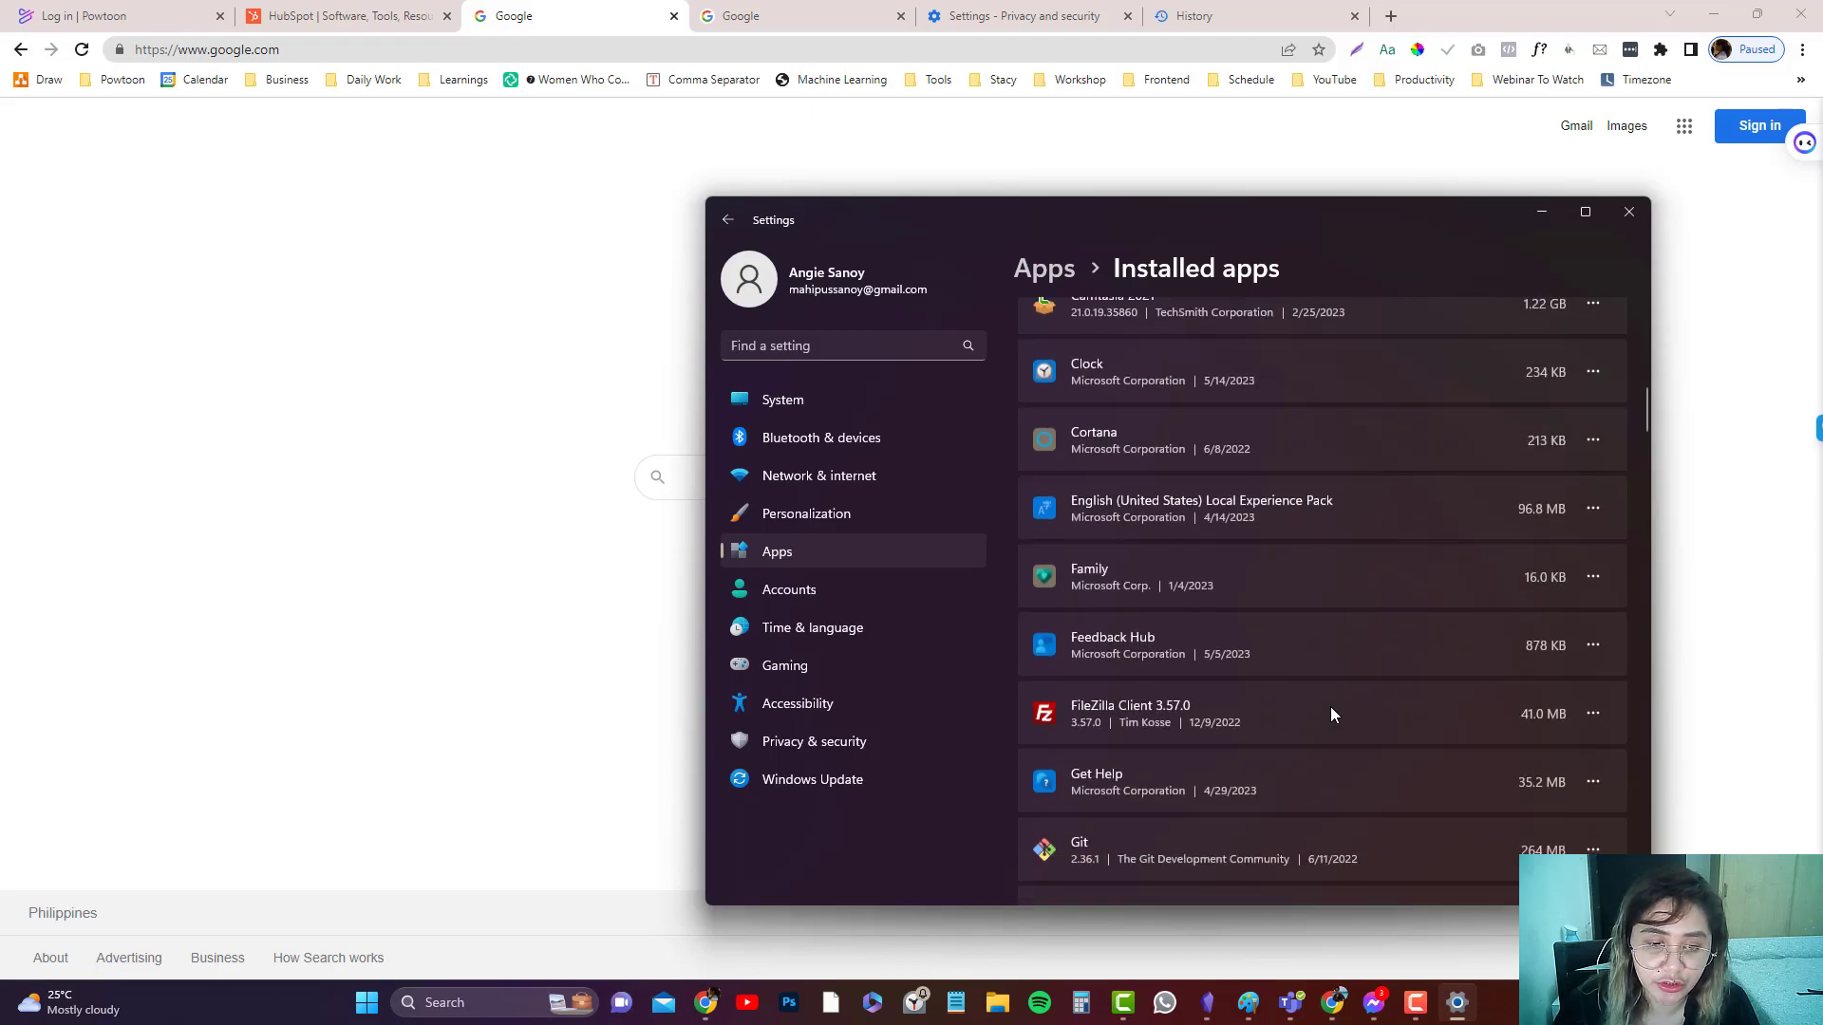
pyautogui.scroll(-5, 1331, 707)
pyautogui.scroll(-3, 1330, 707)
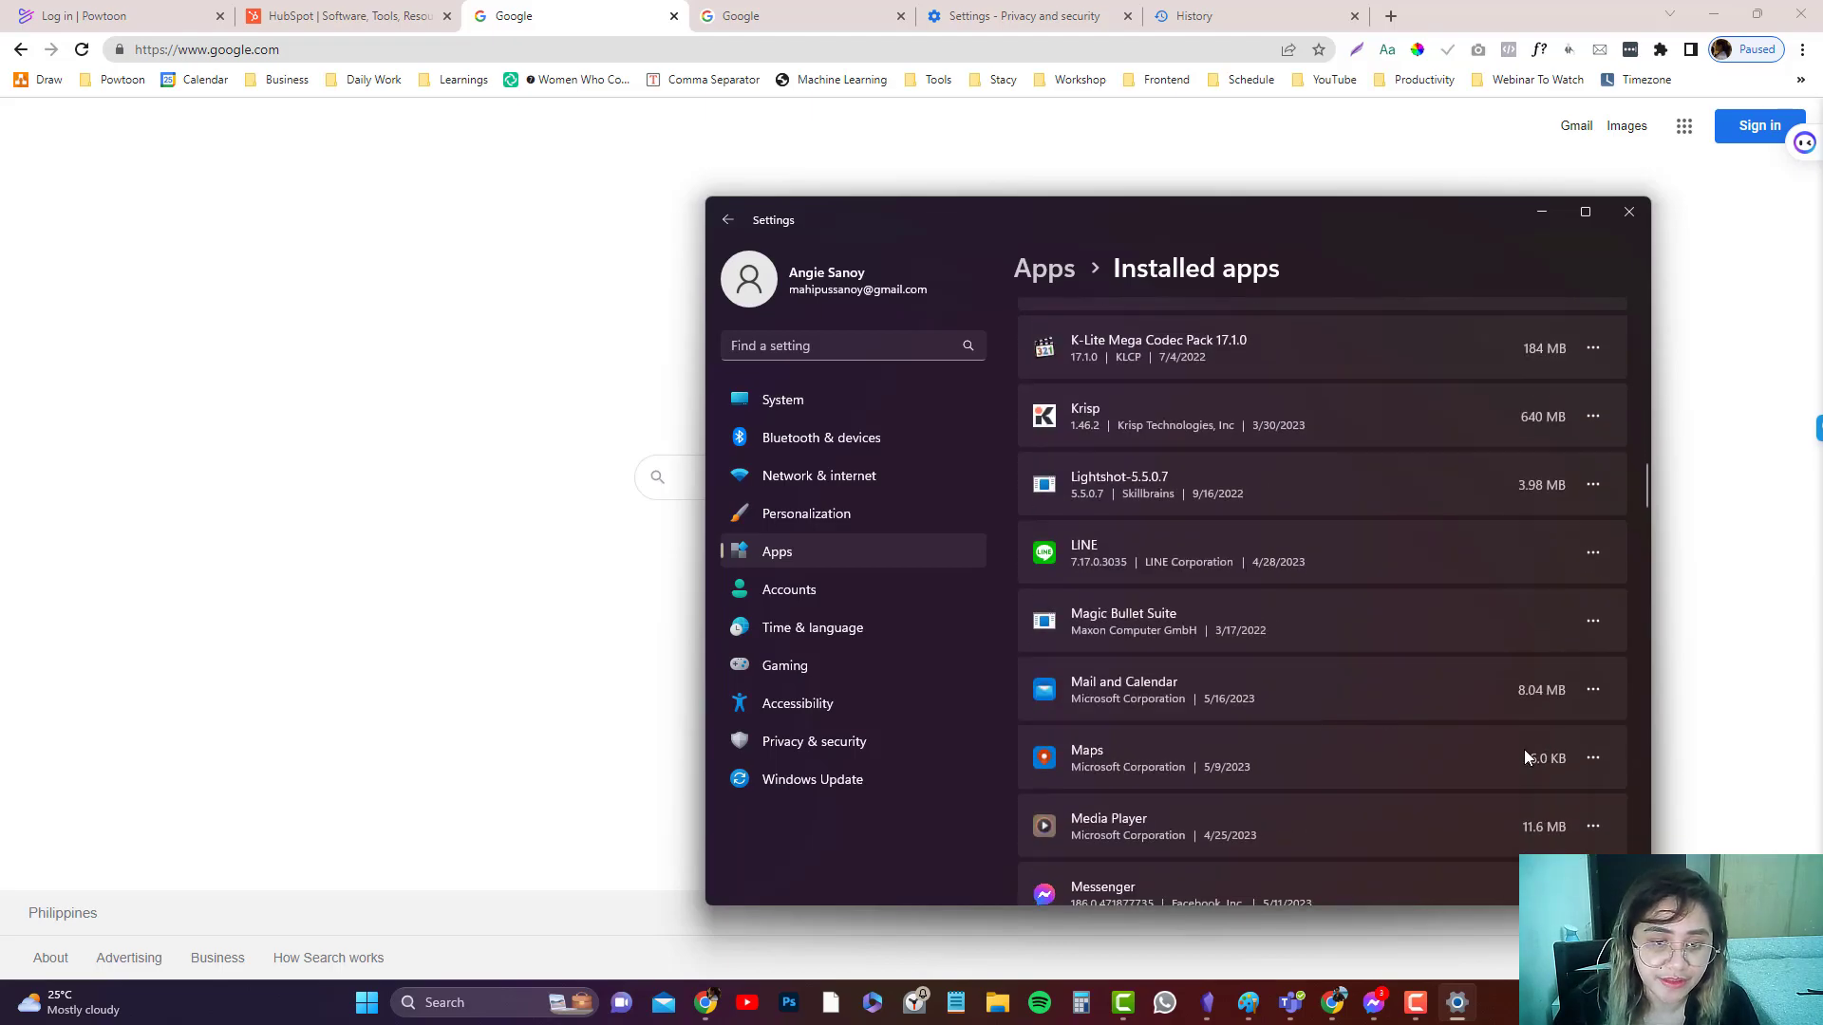
pyautogui.scroll(-4, 1523, 749)
pyautogui.scroll(-2, 1524, 746)
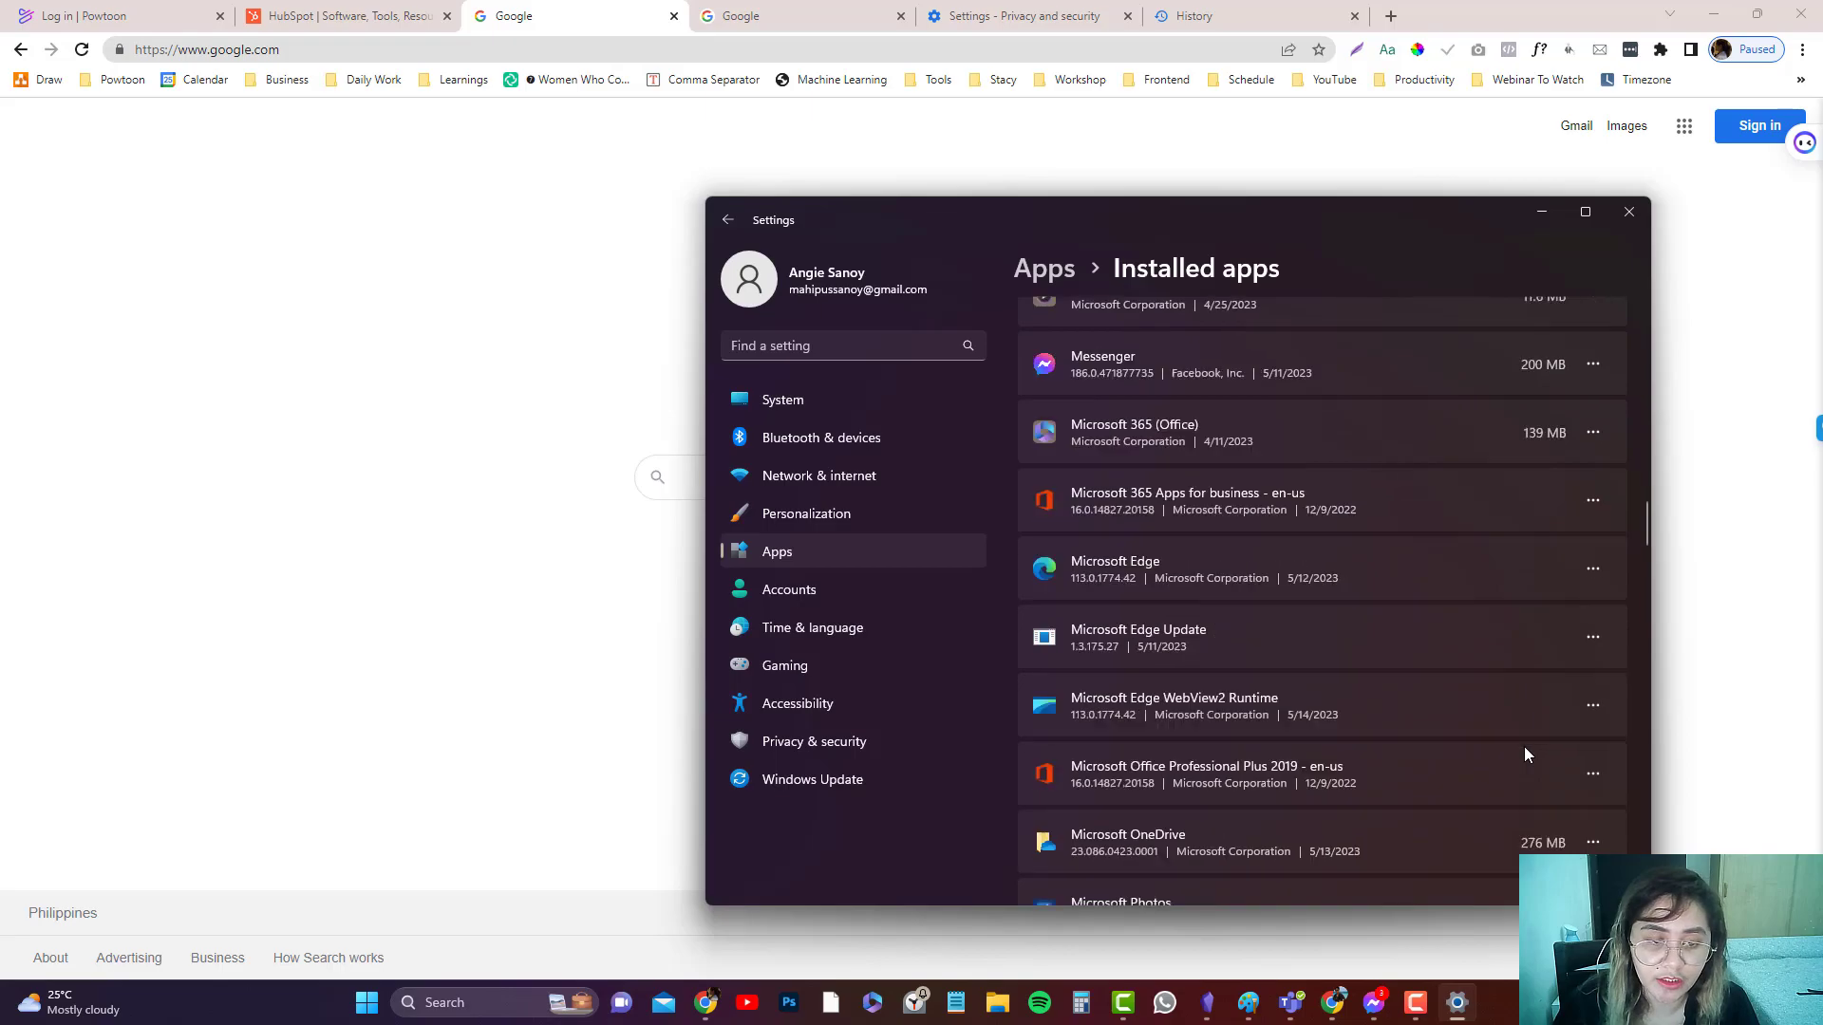
pyautogui.scroll(-5, 1525, 748)
pyautogui.scroll(-3, 1524, 747)
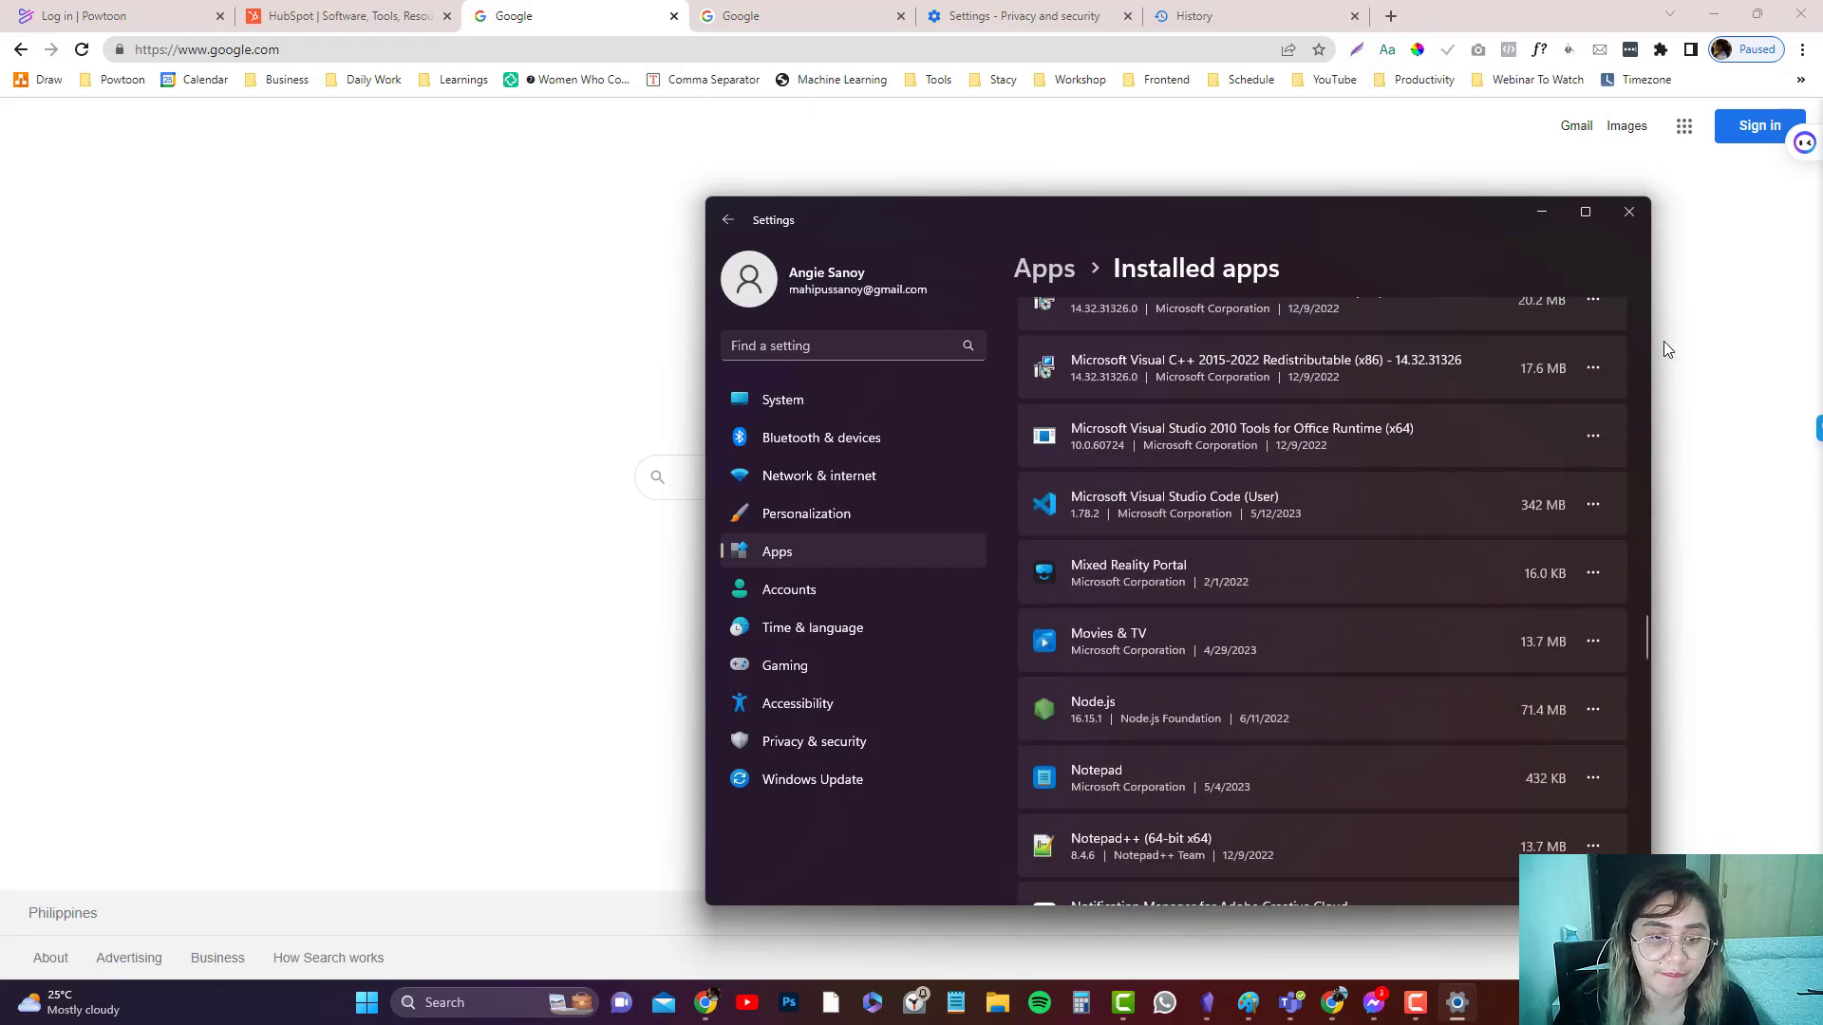
pyautogui.click(1632, 214)
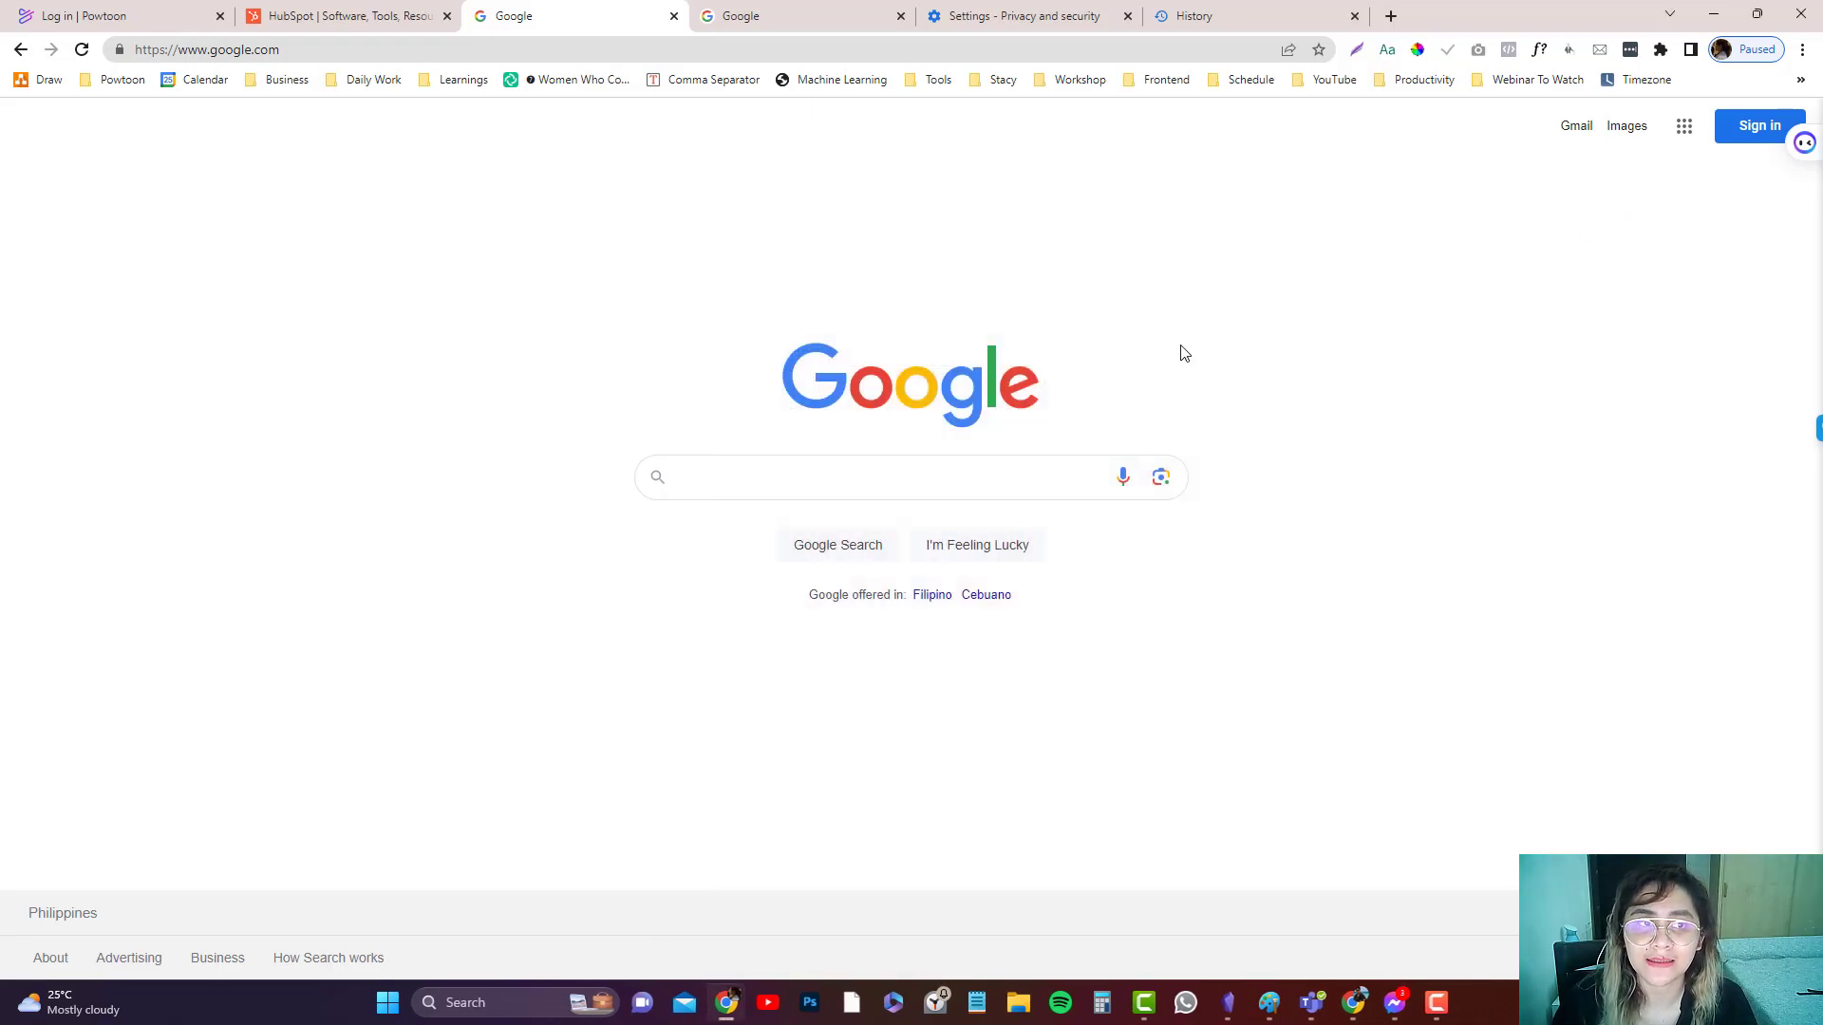
pyautogui.click(1014, 49)
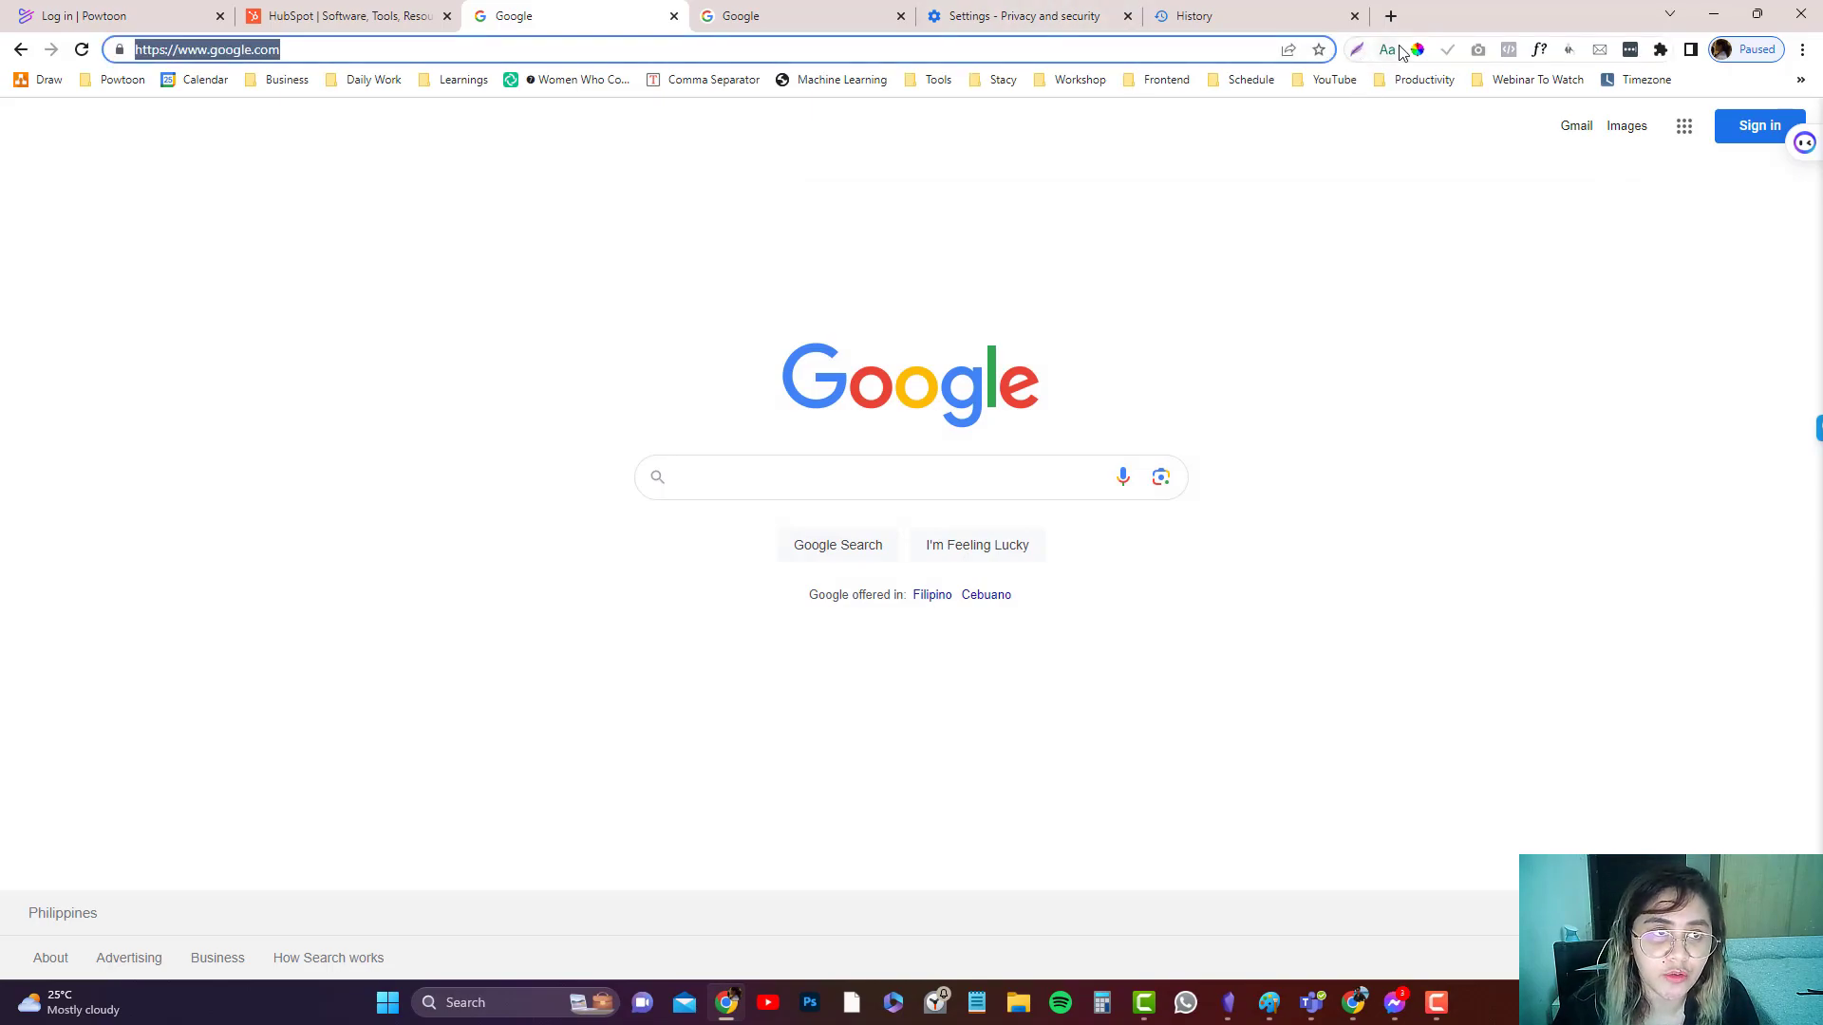
pyautogui.click(1731, 54)
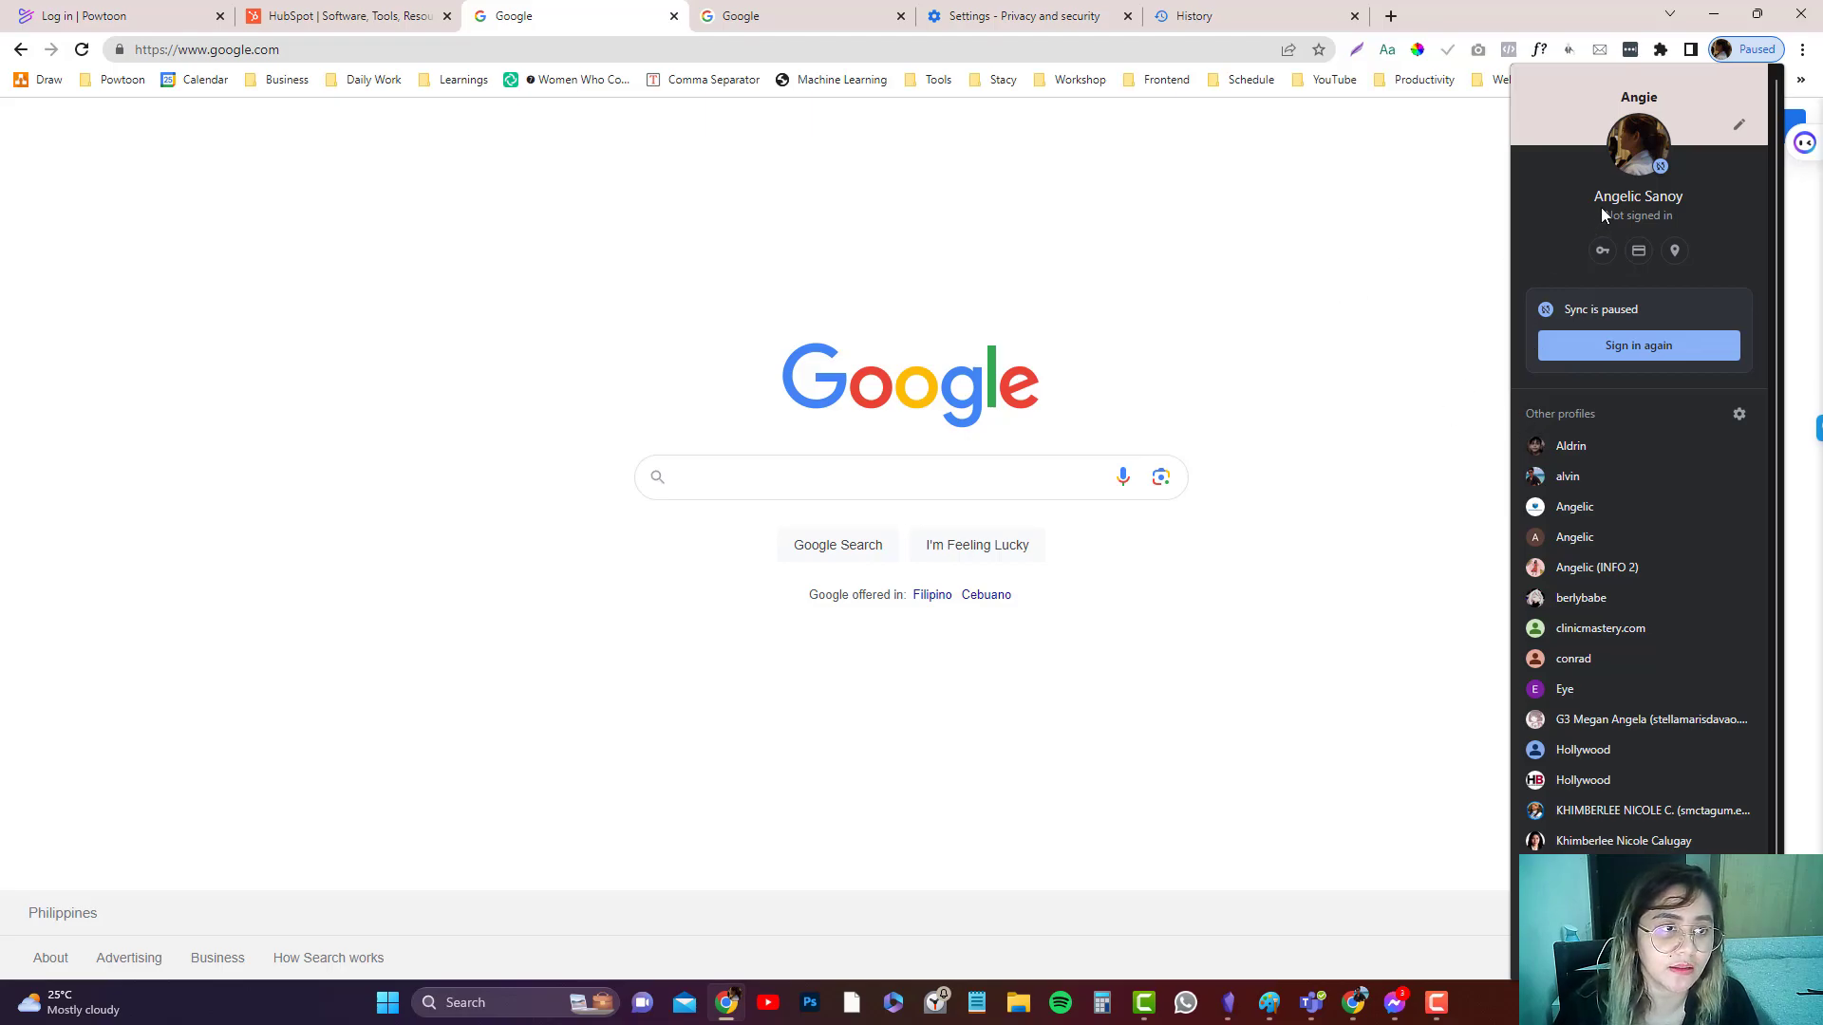
pyautogui.click(727, 1003)
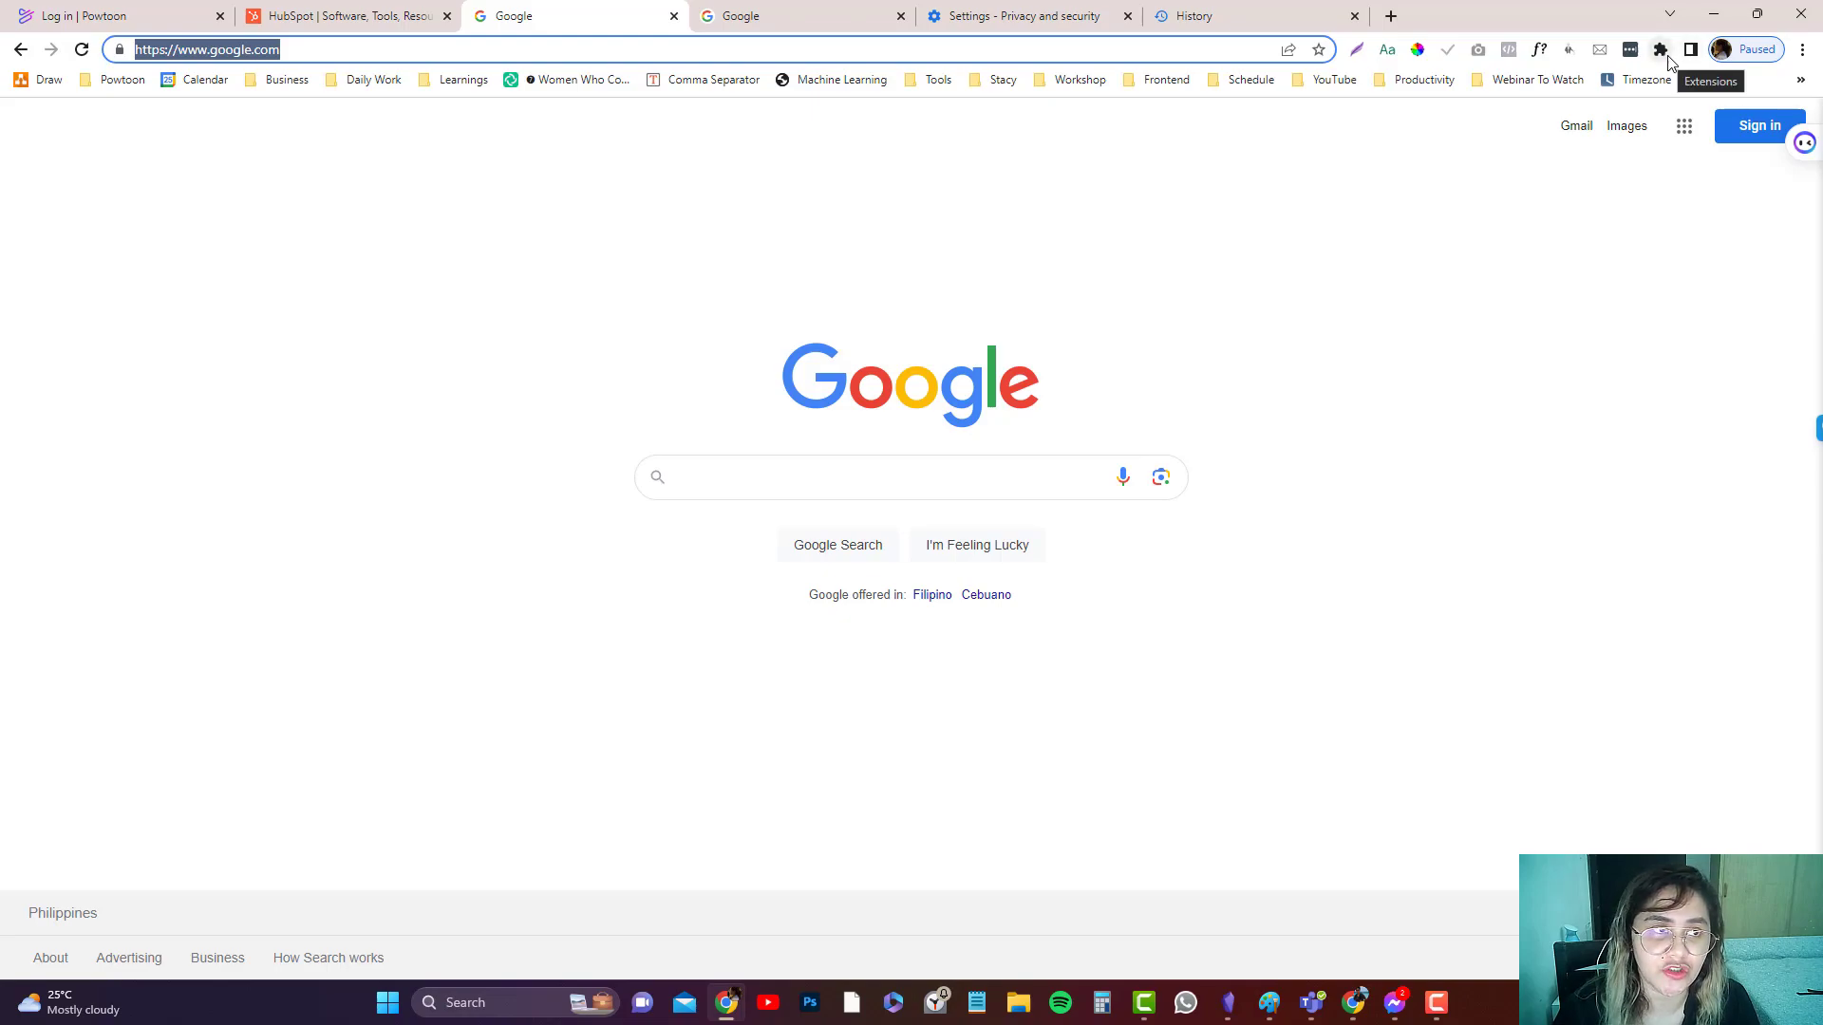
pyautogui.click(1804, 49)
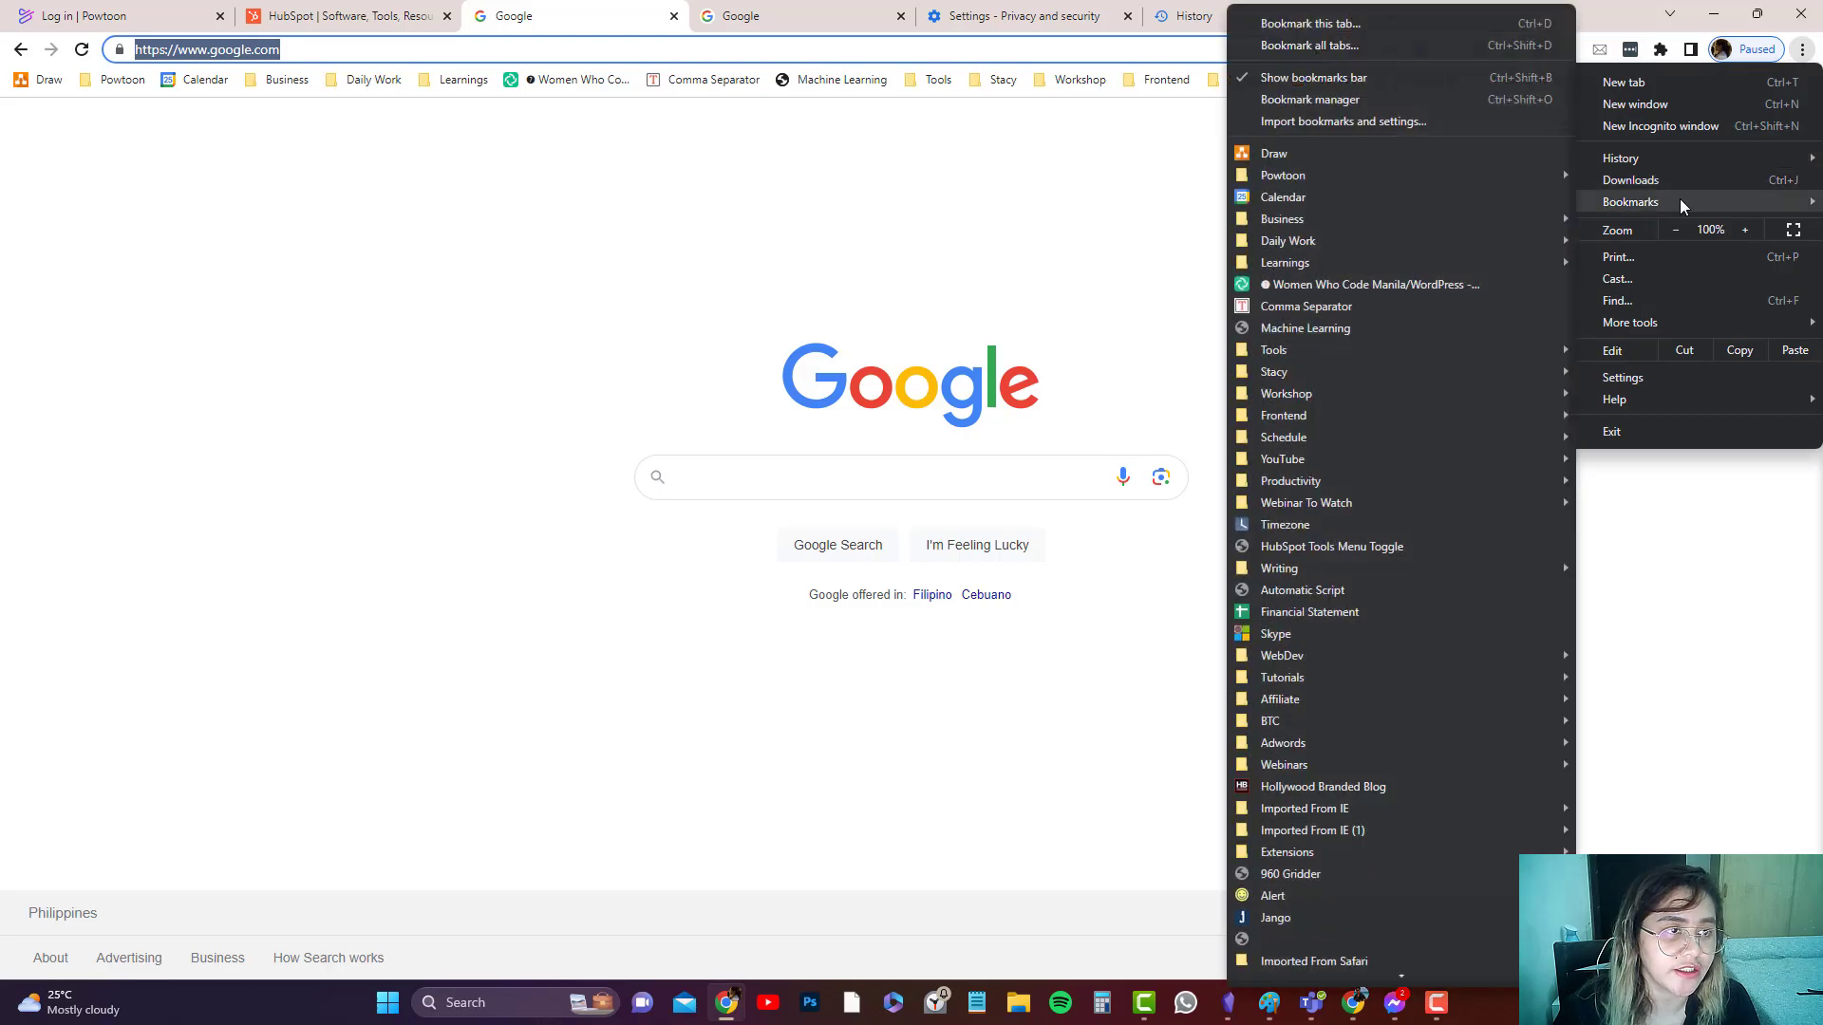
pyautogui.moveTo(1638, 322)
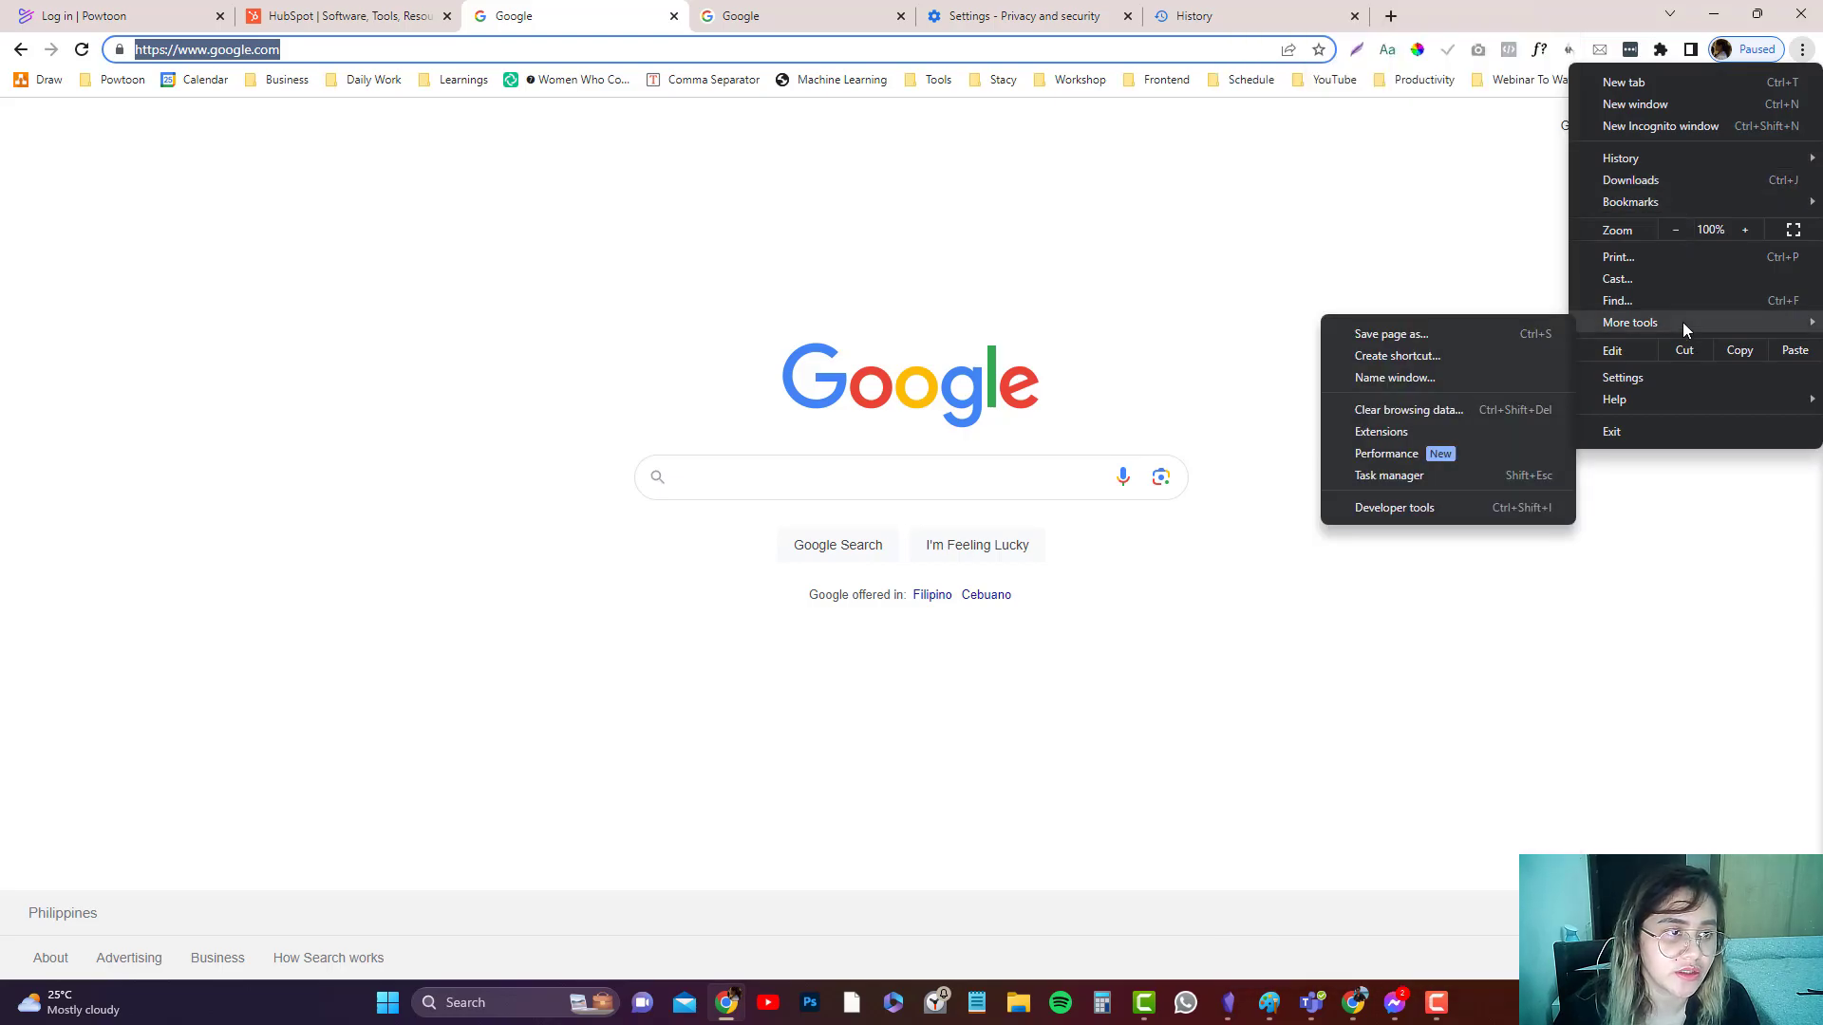
# Remove the Viewport Dimensions and UTM.io extensions from the Extensions page
pyautogui.click(1380, 432)
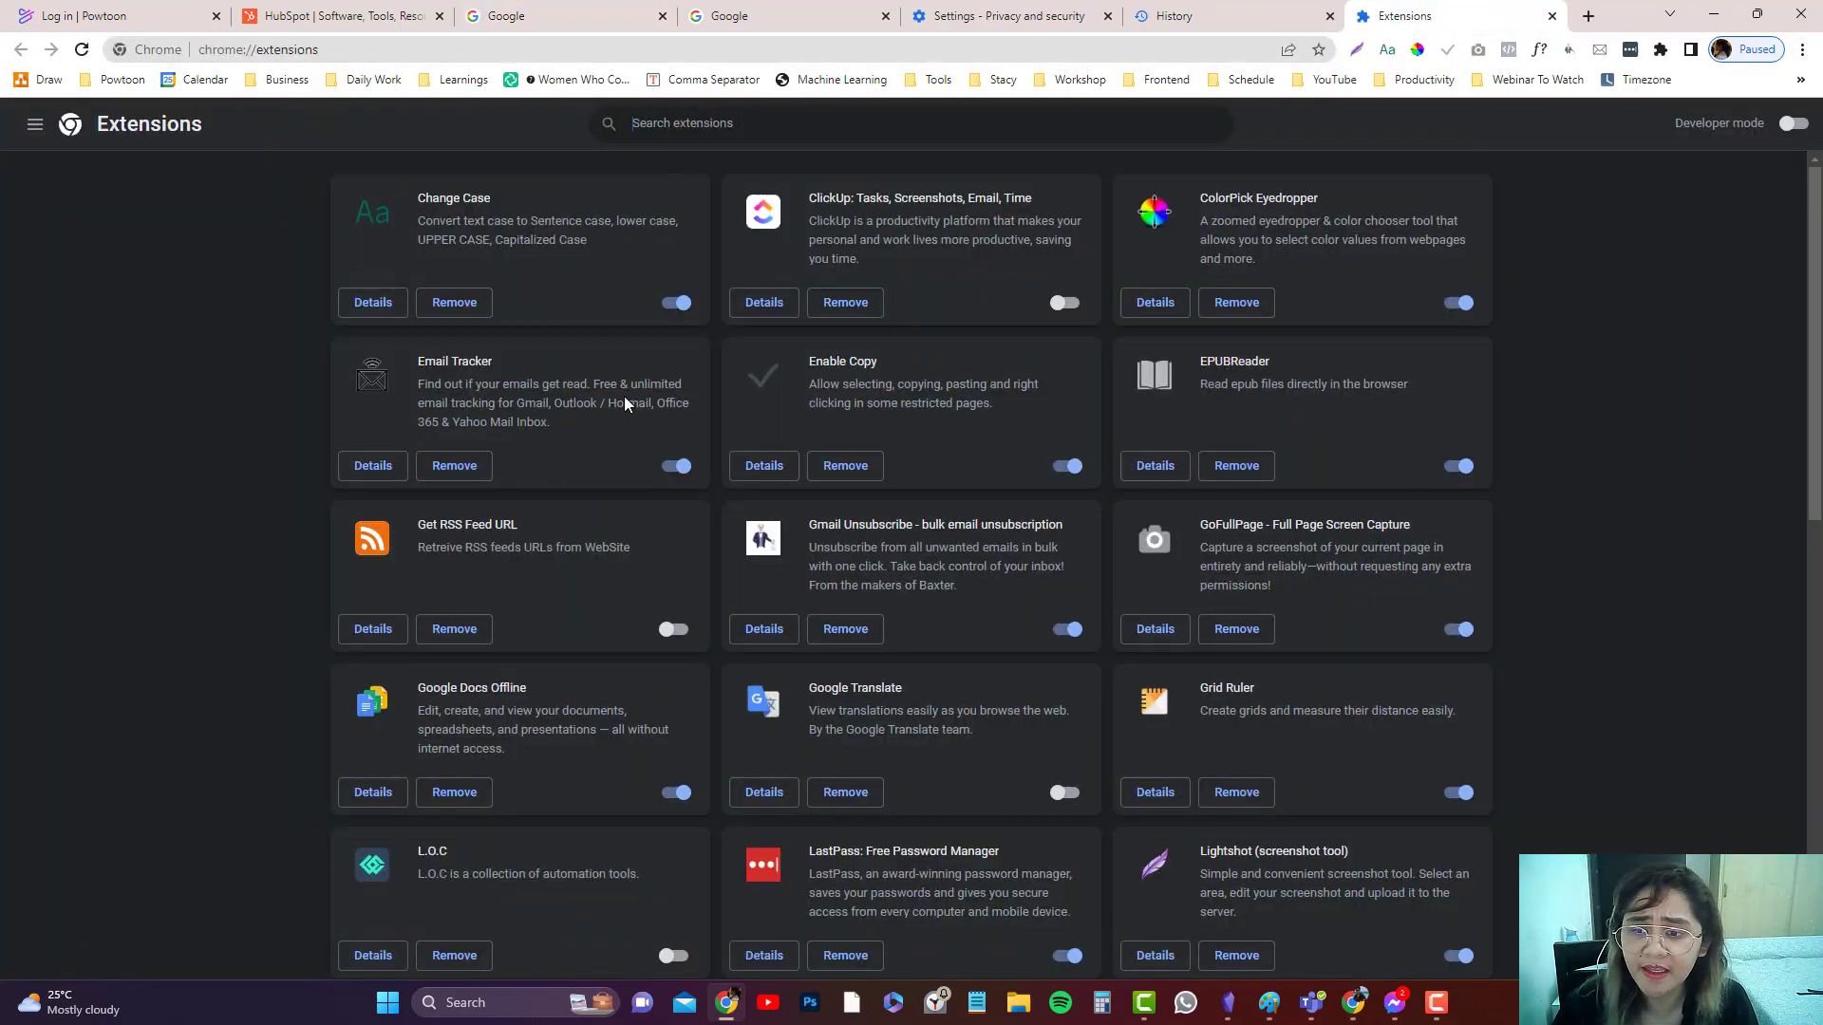
pyautogui.scroll(-10, 625, 402)
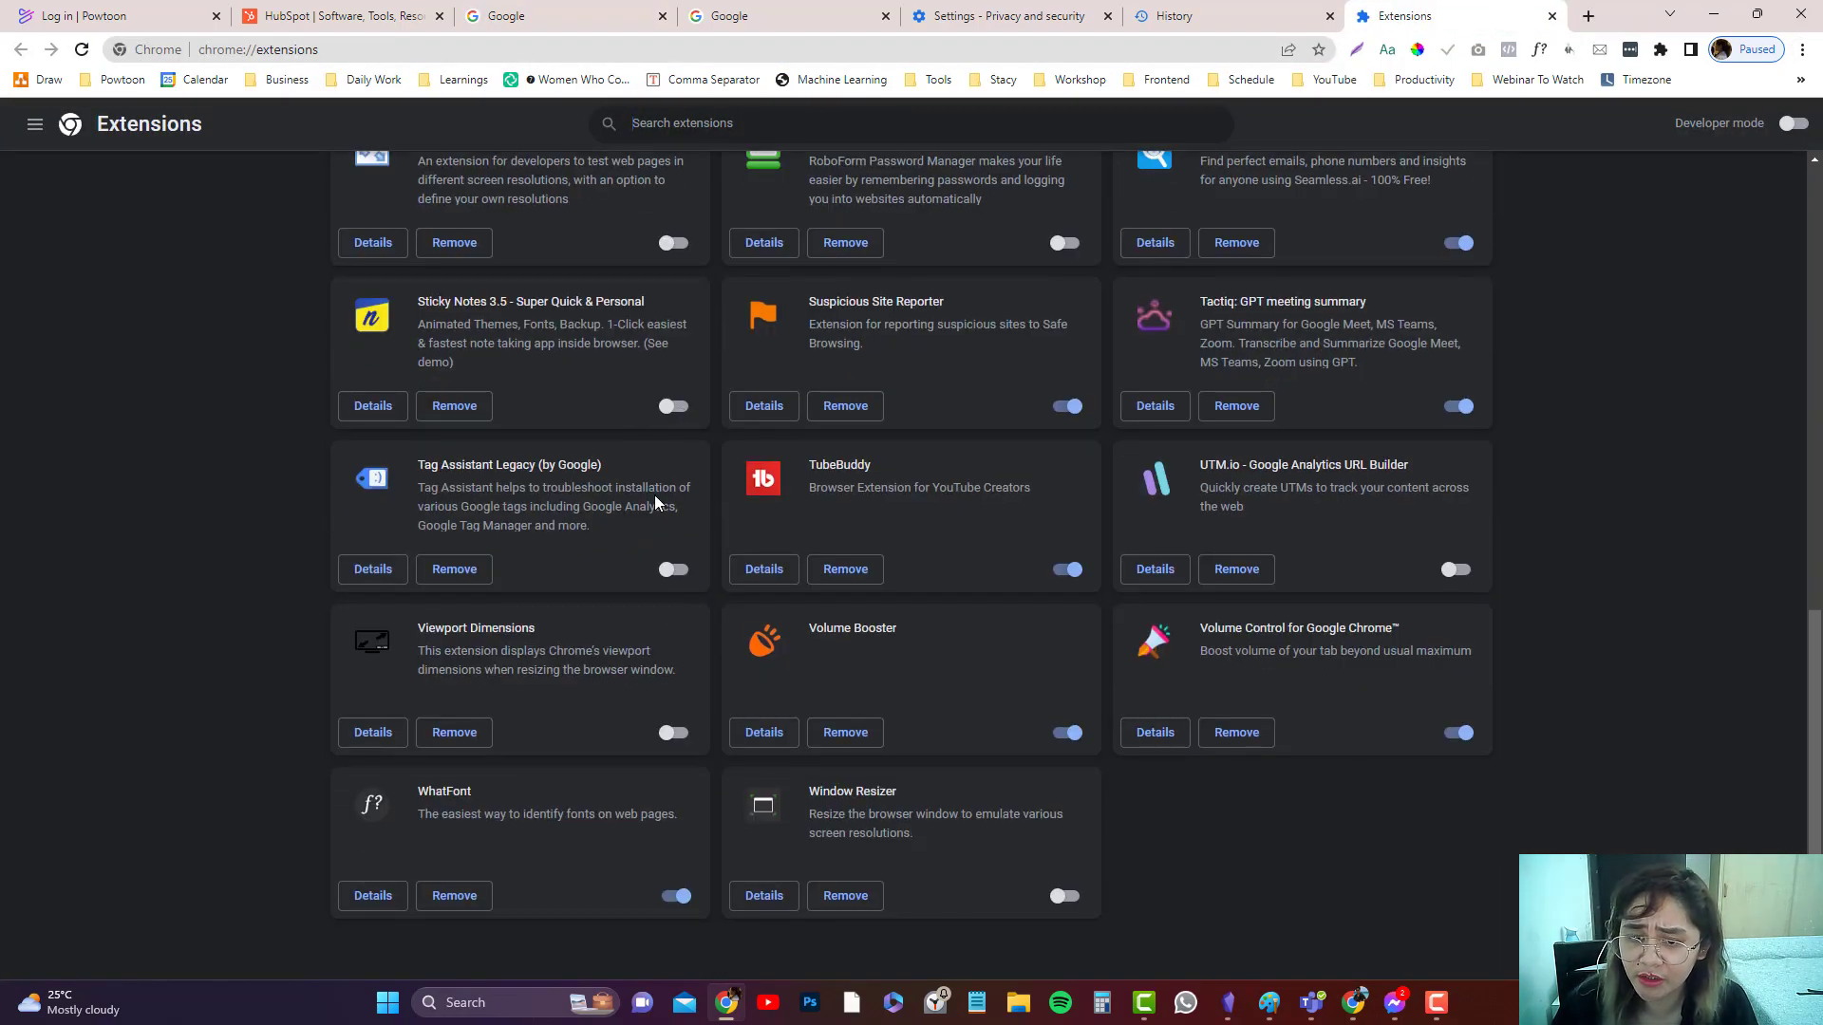
pyautogui.click(454, 732)
pyautogui.click(1539, 189)
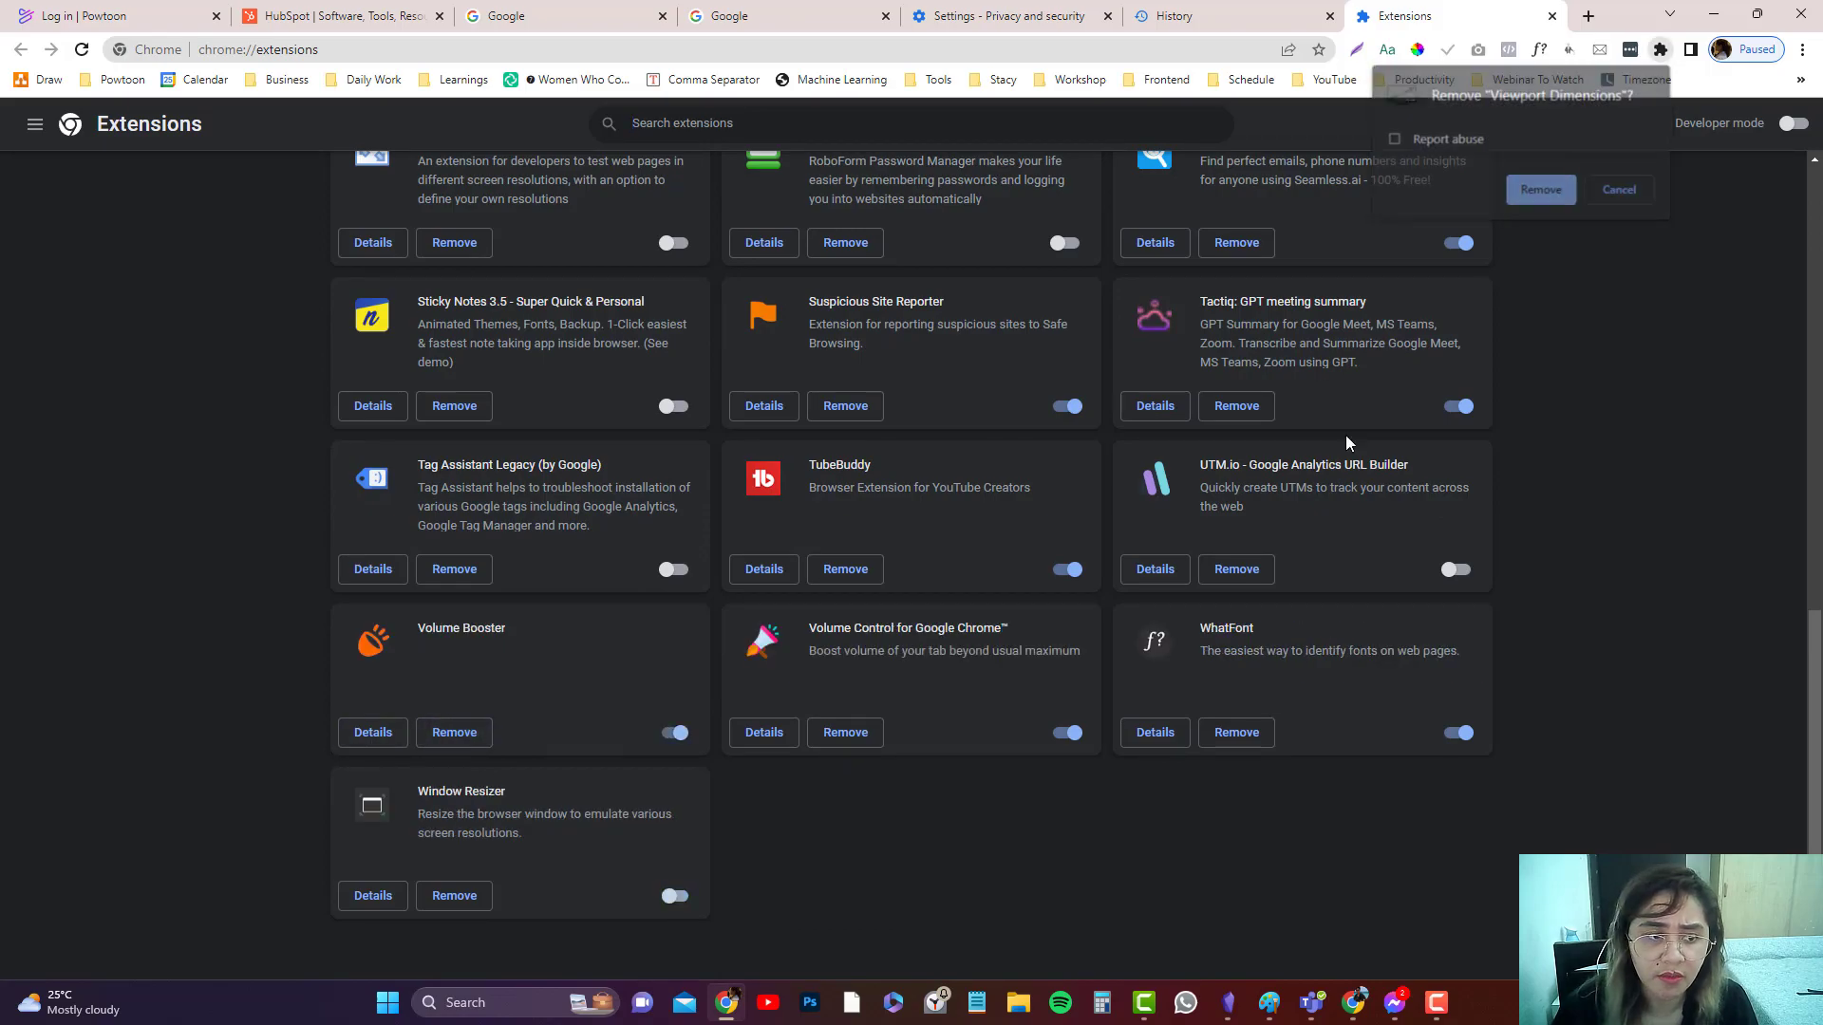
pyautogui.click(1236, 568)
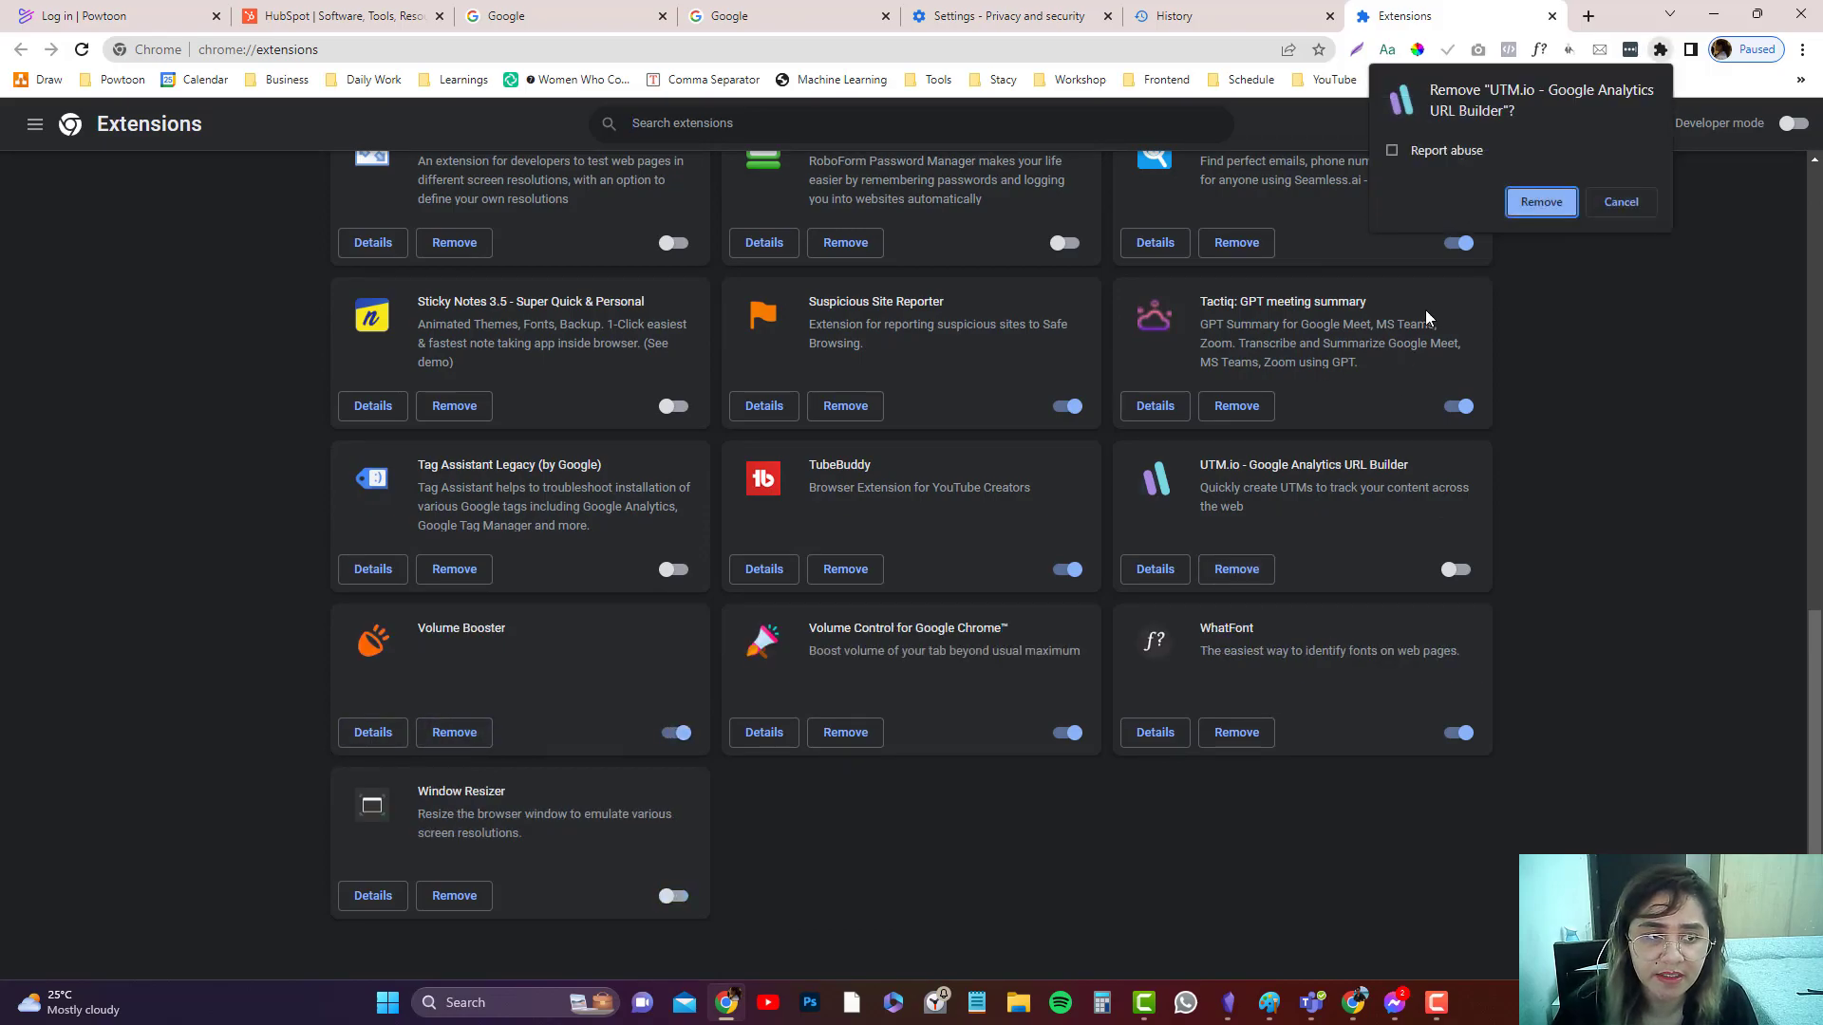
pyautogui.click(1542, 200)
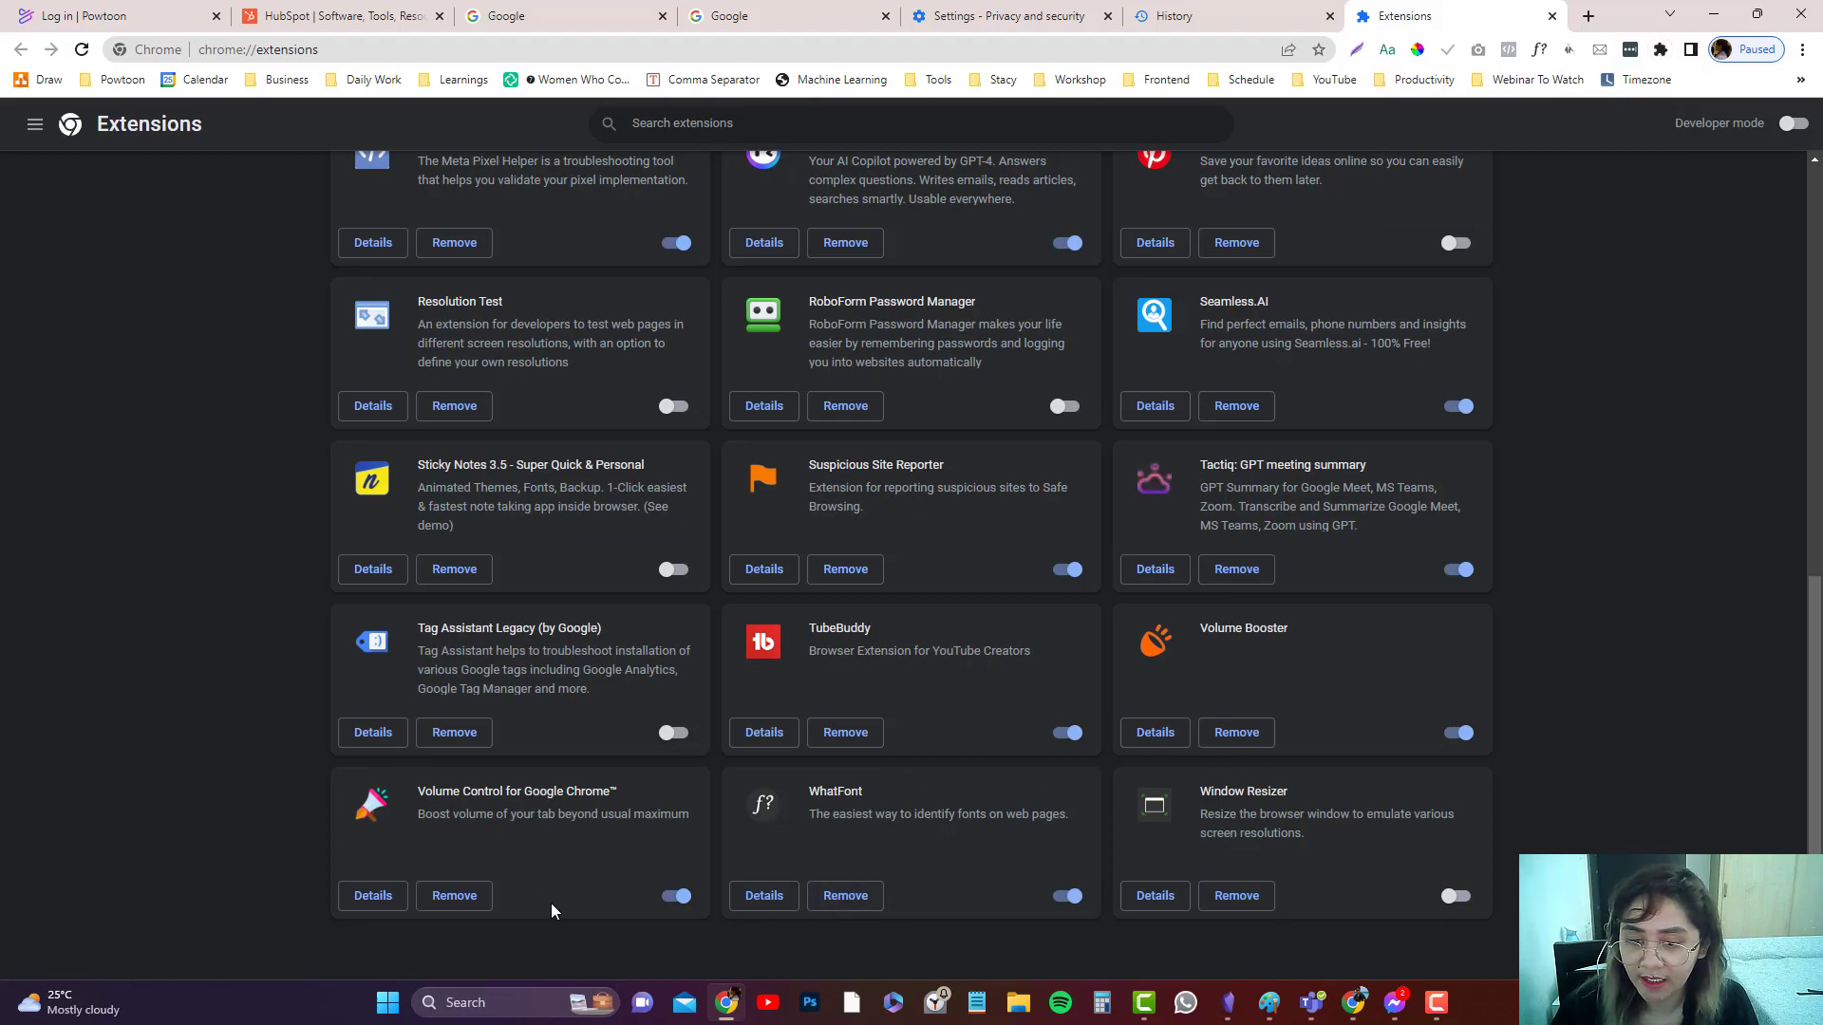
pyautogui.scroll(5, 602, 702)
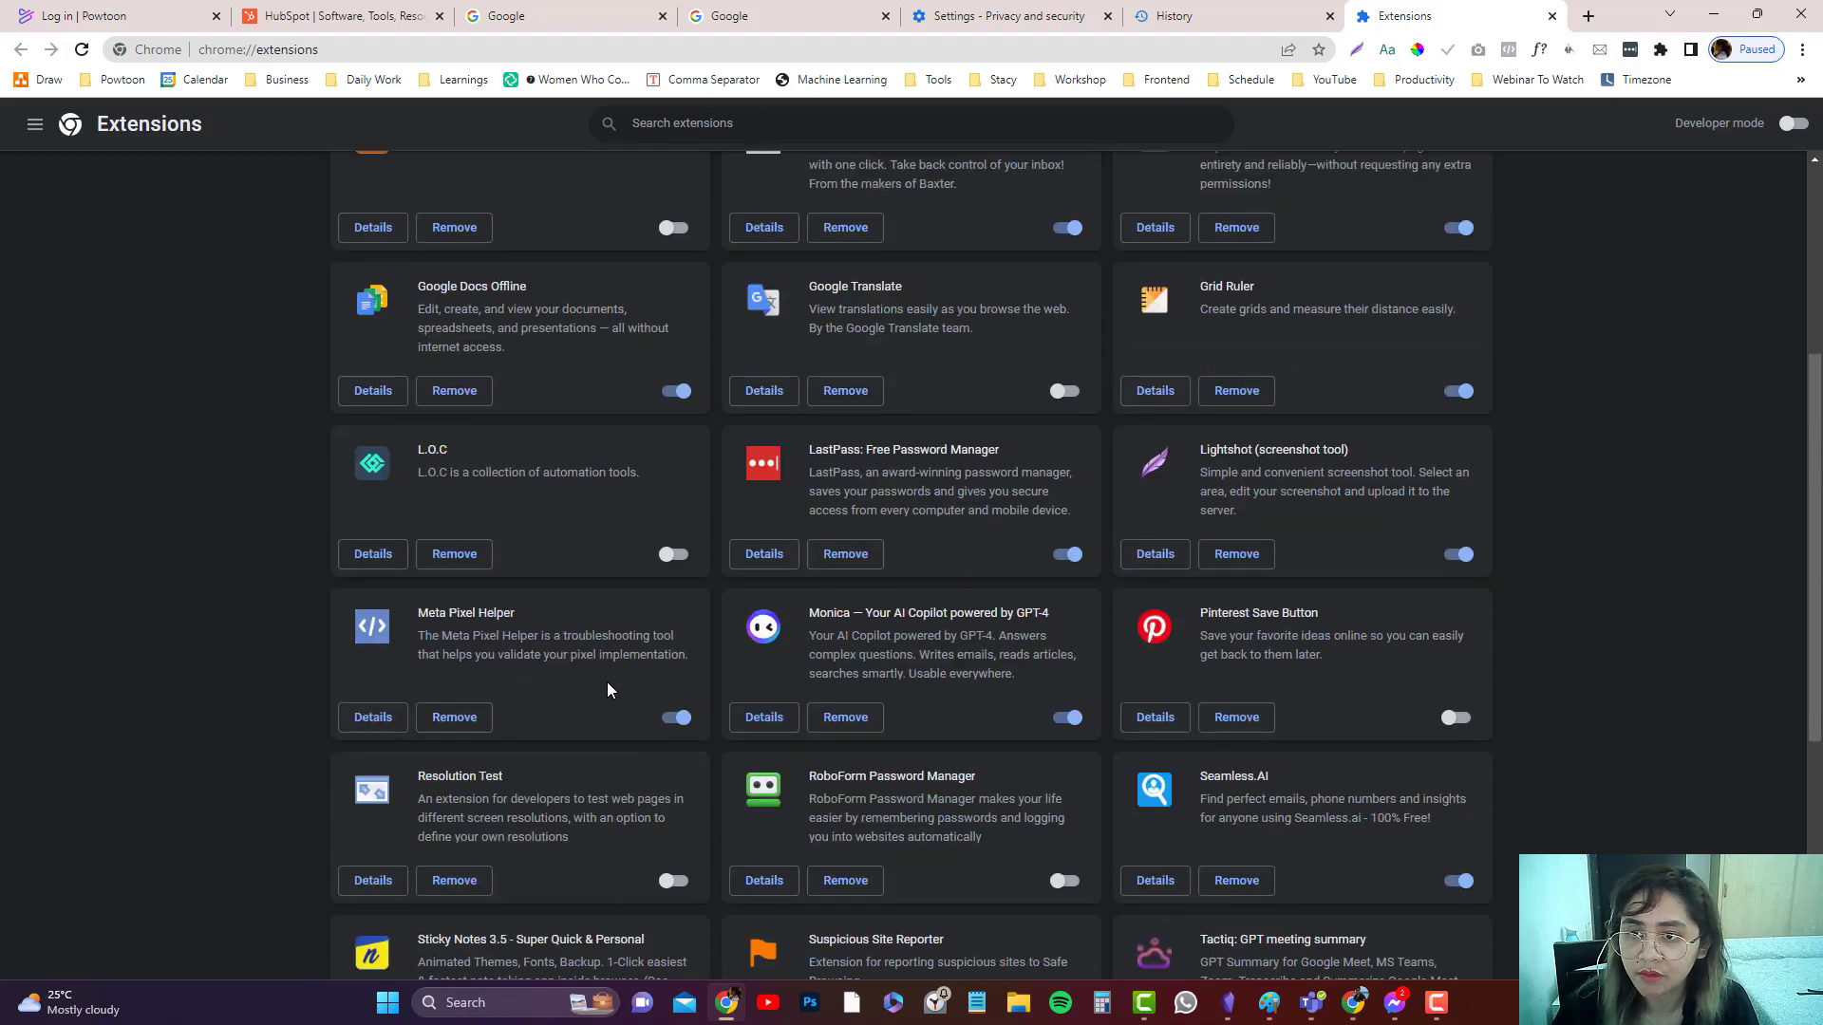
pyautogui.scroll(5, 608, 681)
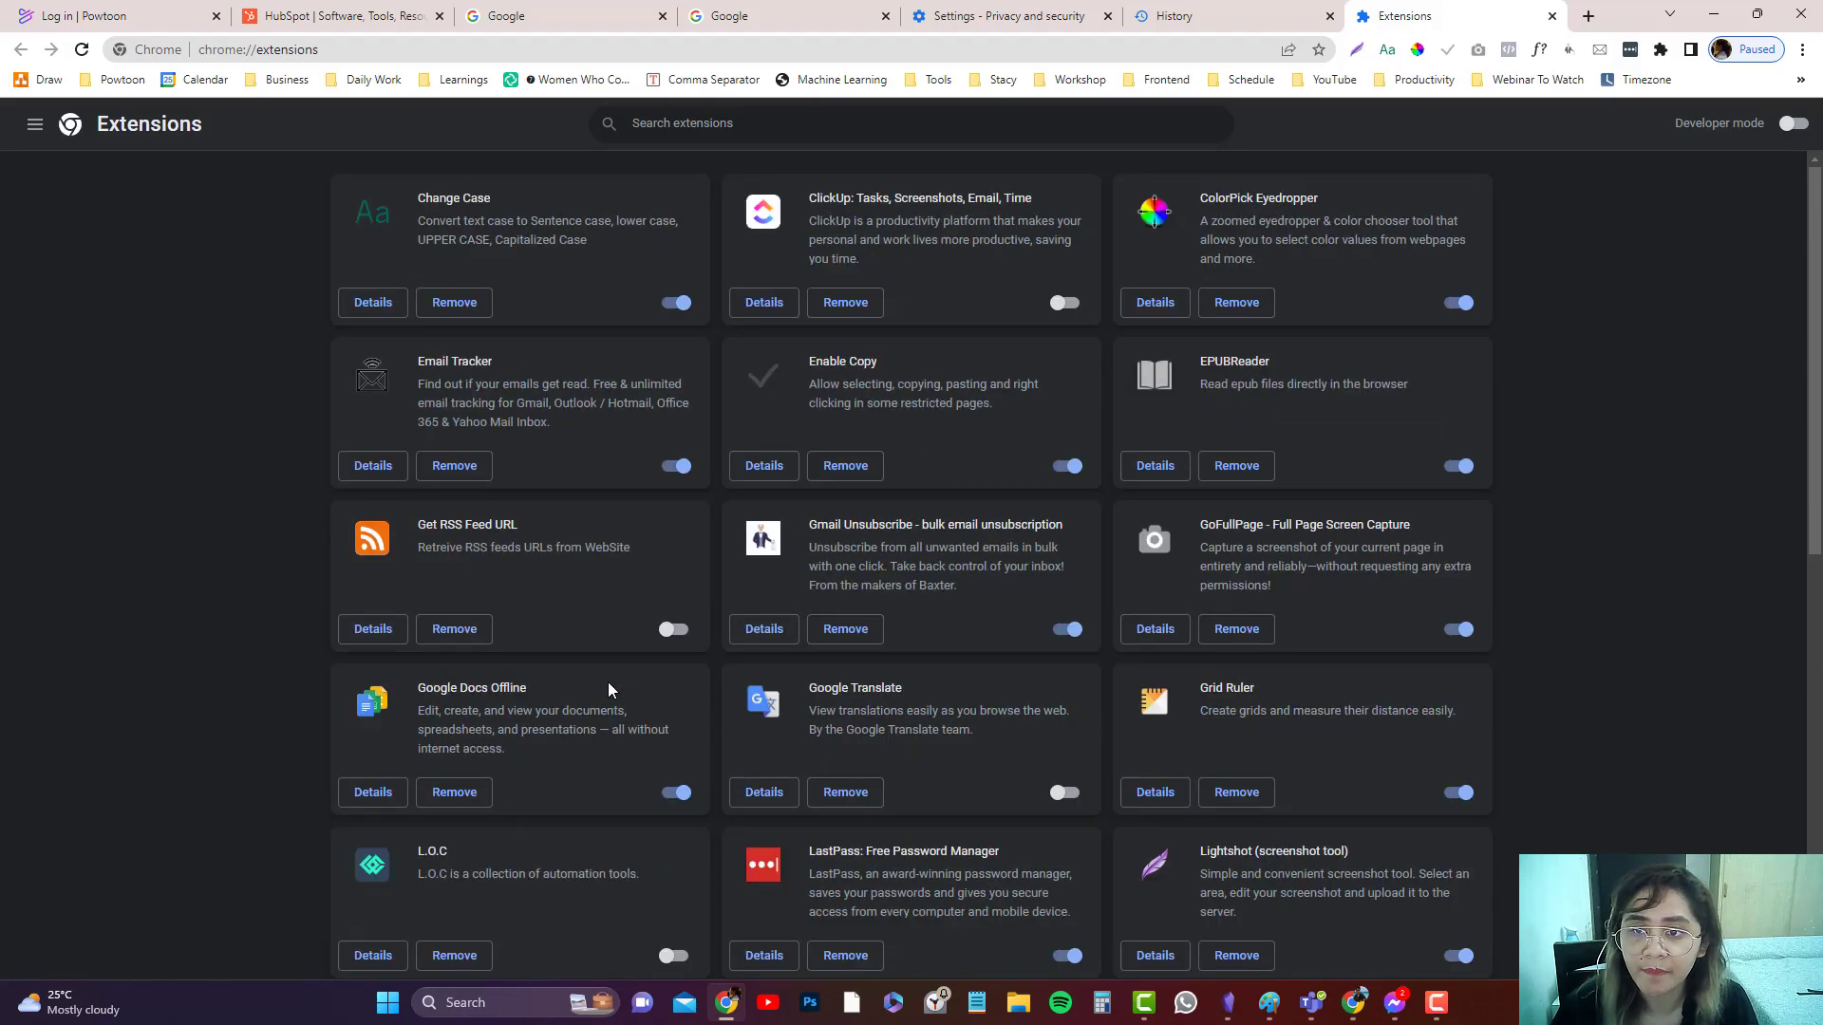
# Remove the Change Case, L.O.C and Gmail Unsubscribe extensions
pyautogui.click(454, 302)
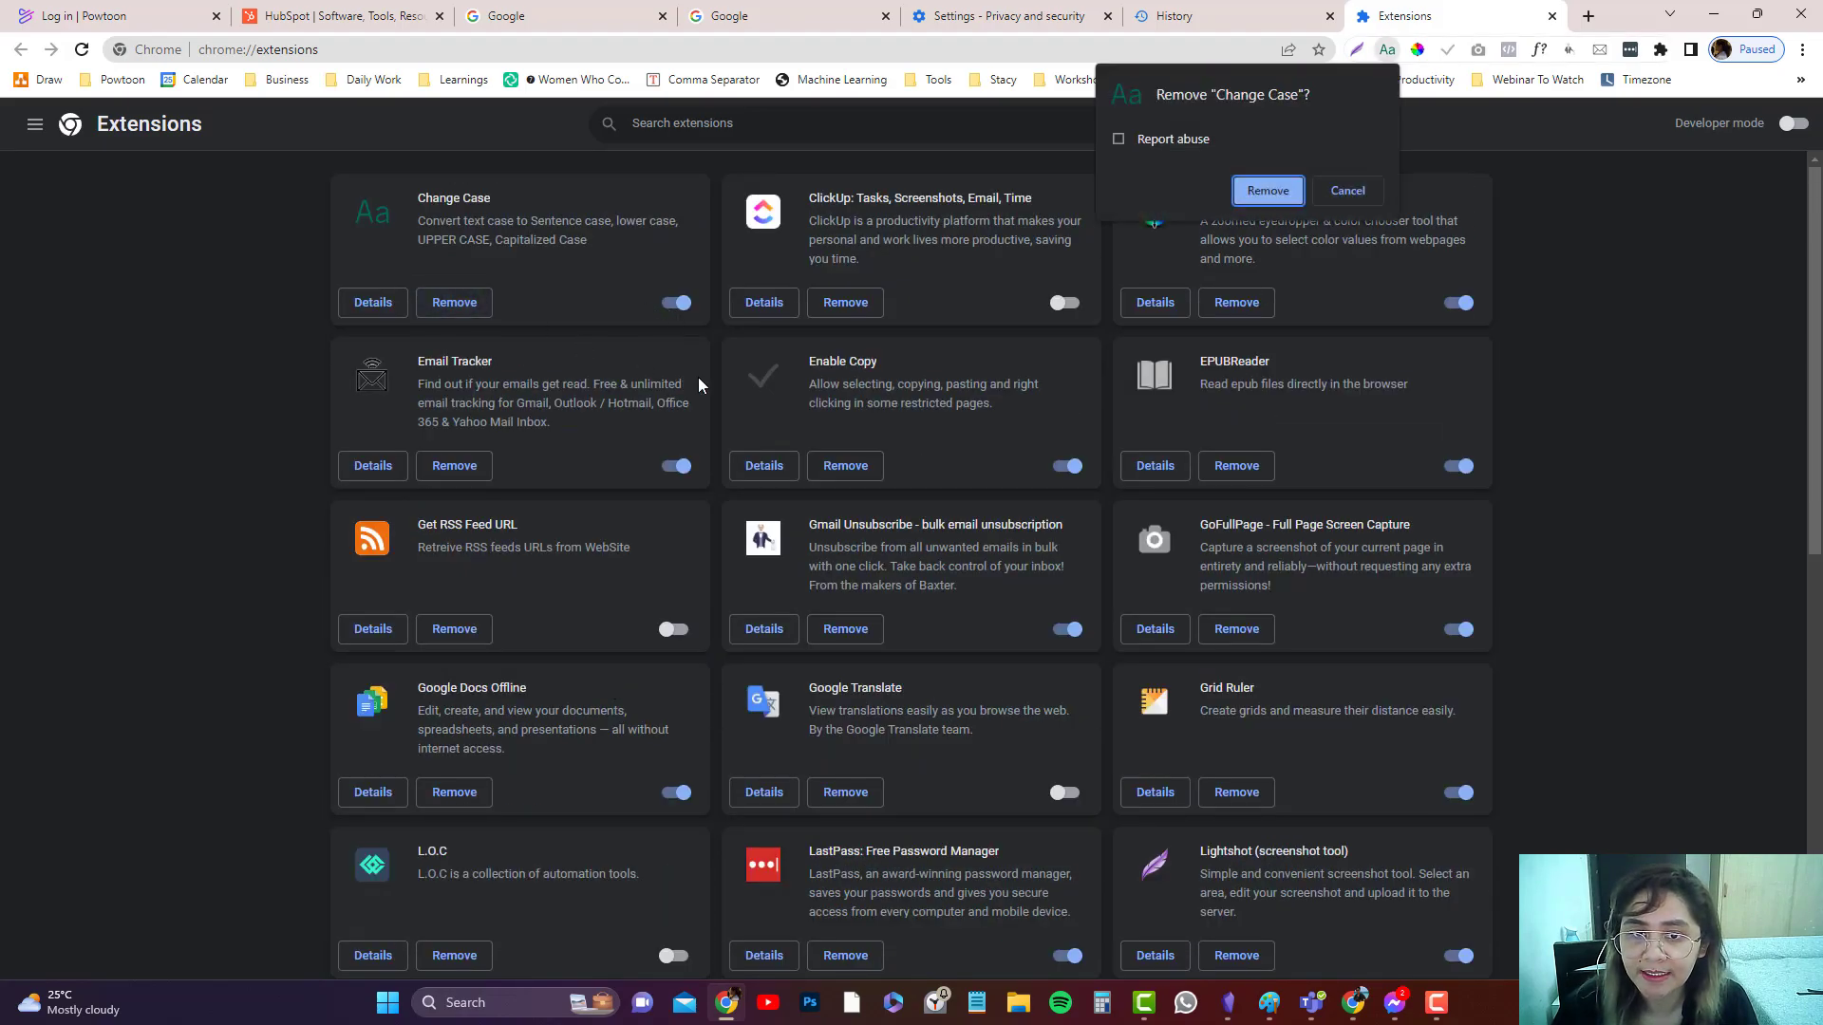
pyautogui.click(1266, 190)
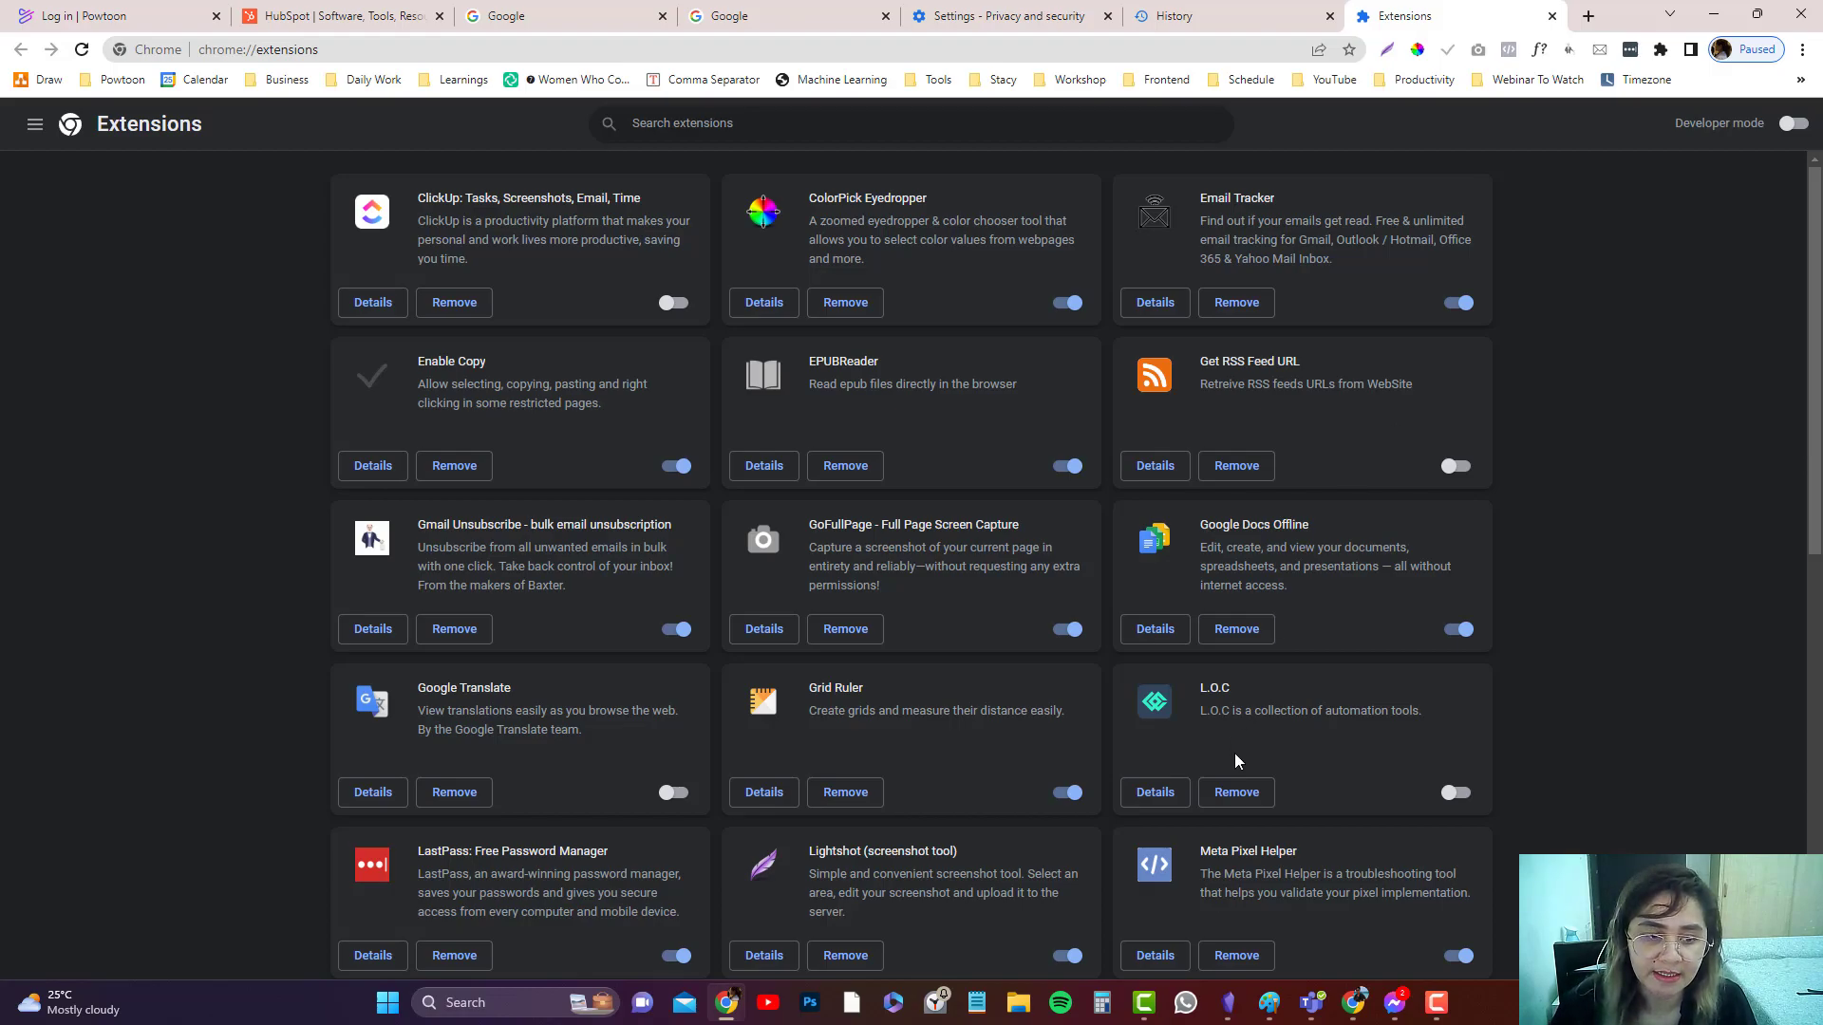
pyautogui.click(1237, 792)
pyautogui.click(1540, 190)
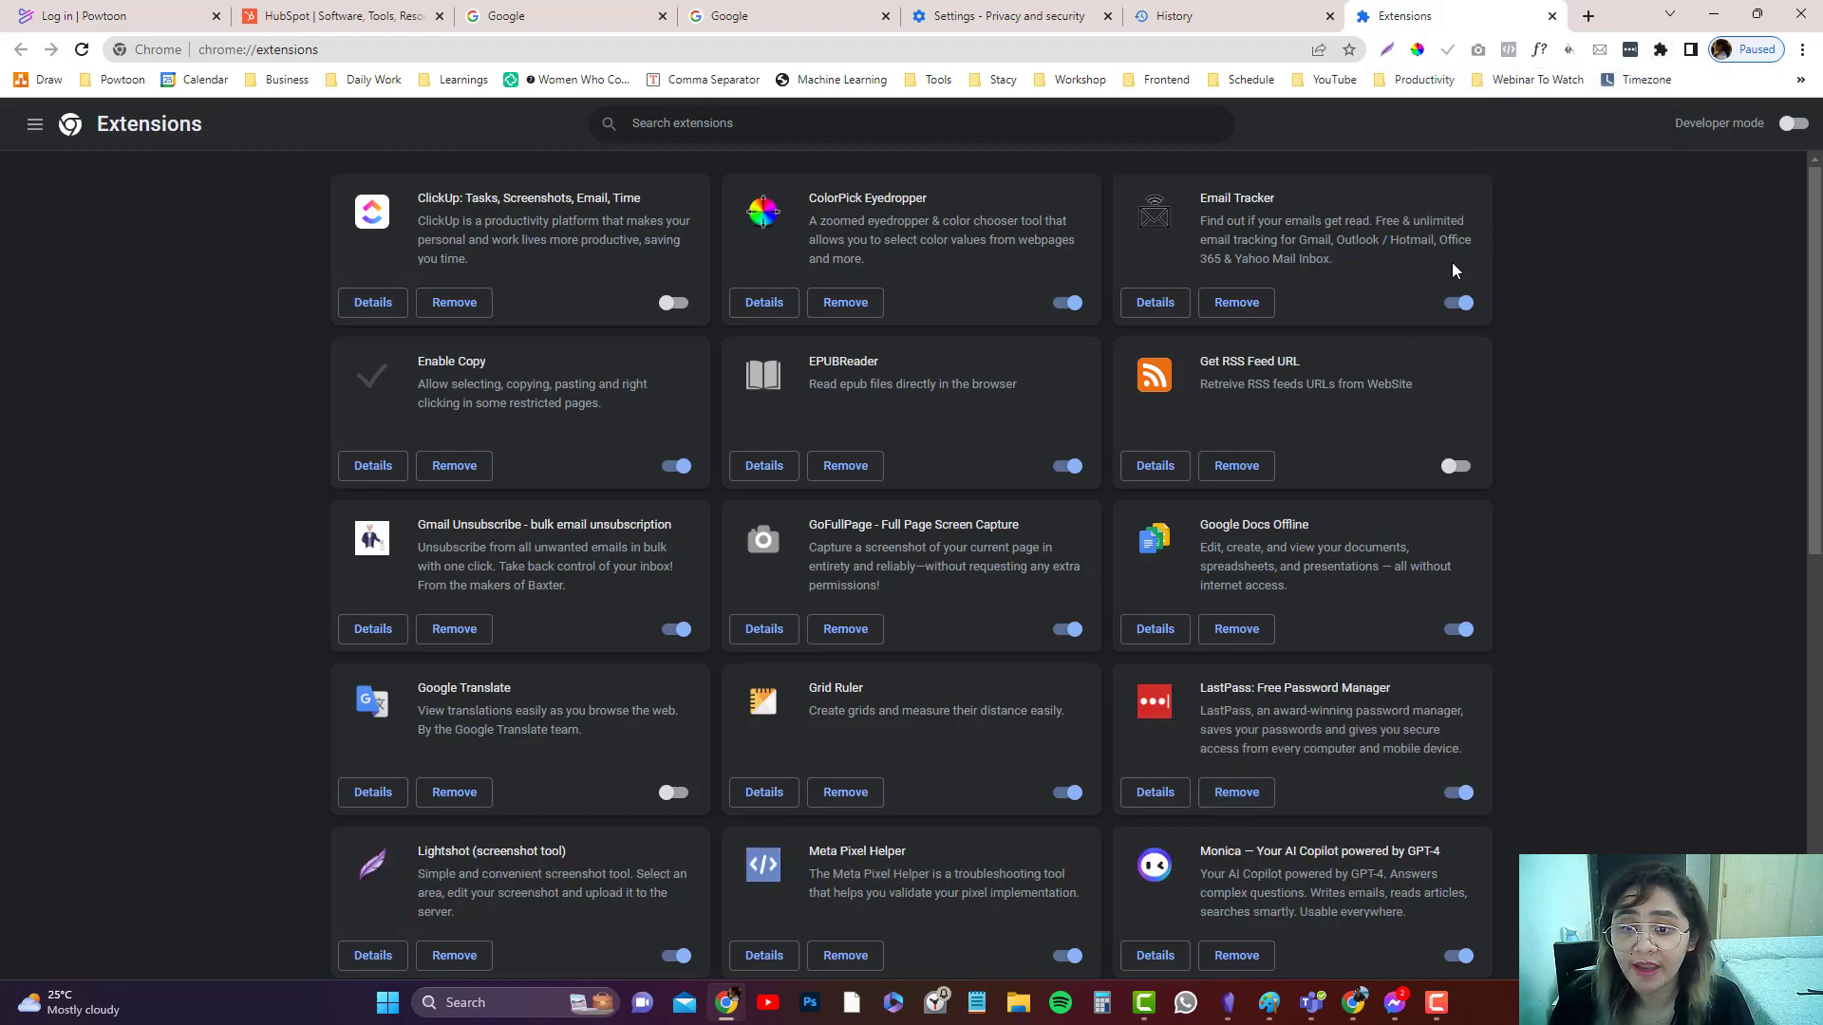
pyautogui.click(454, 629)
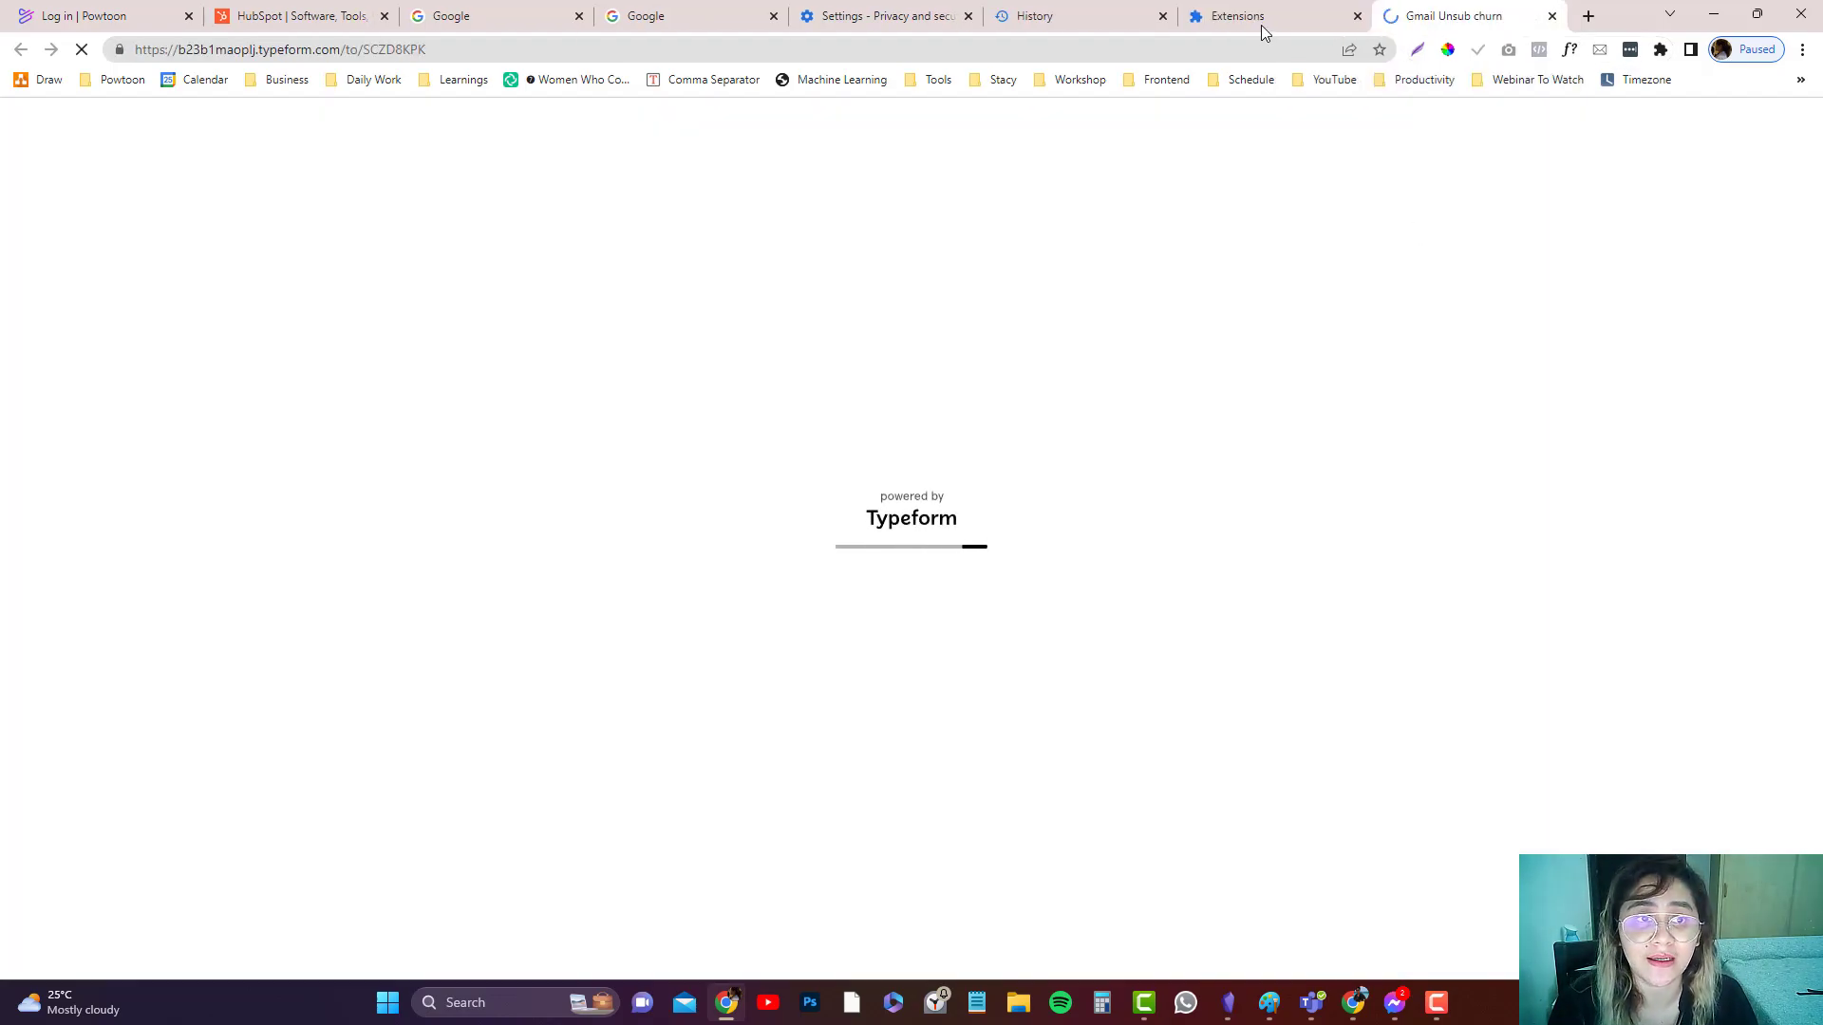
pyautogui.click(1237, 17)
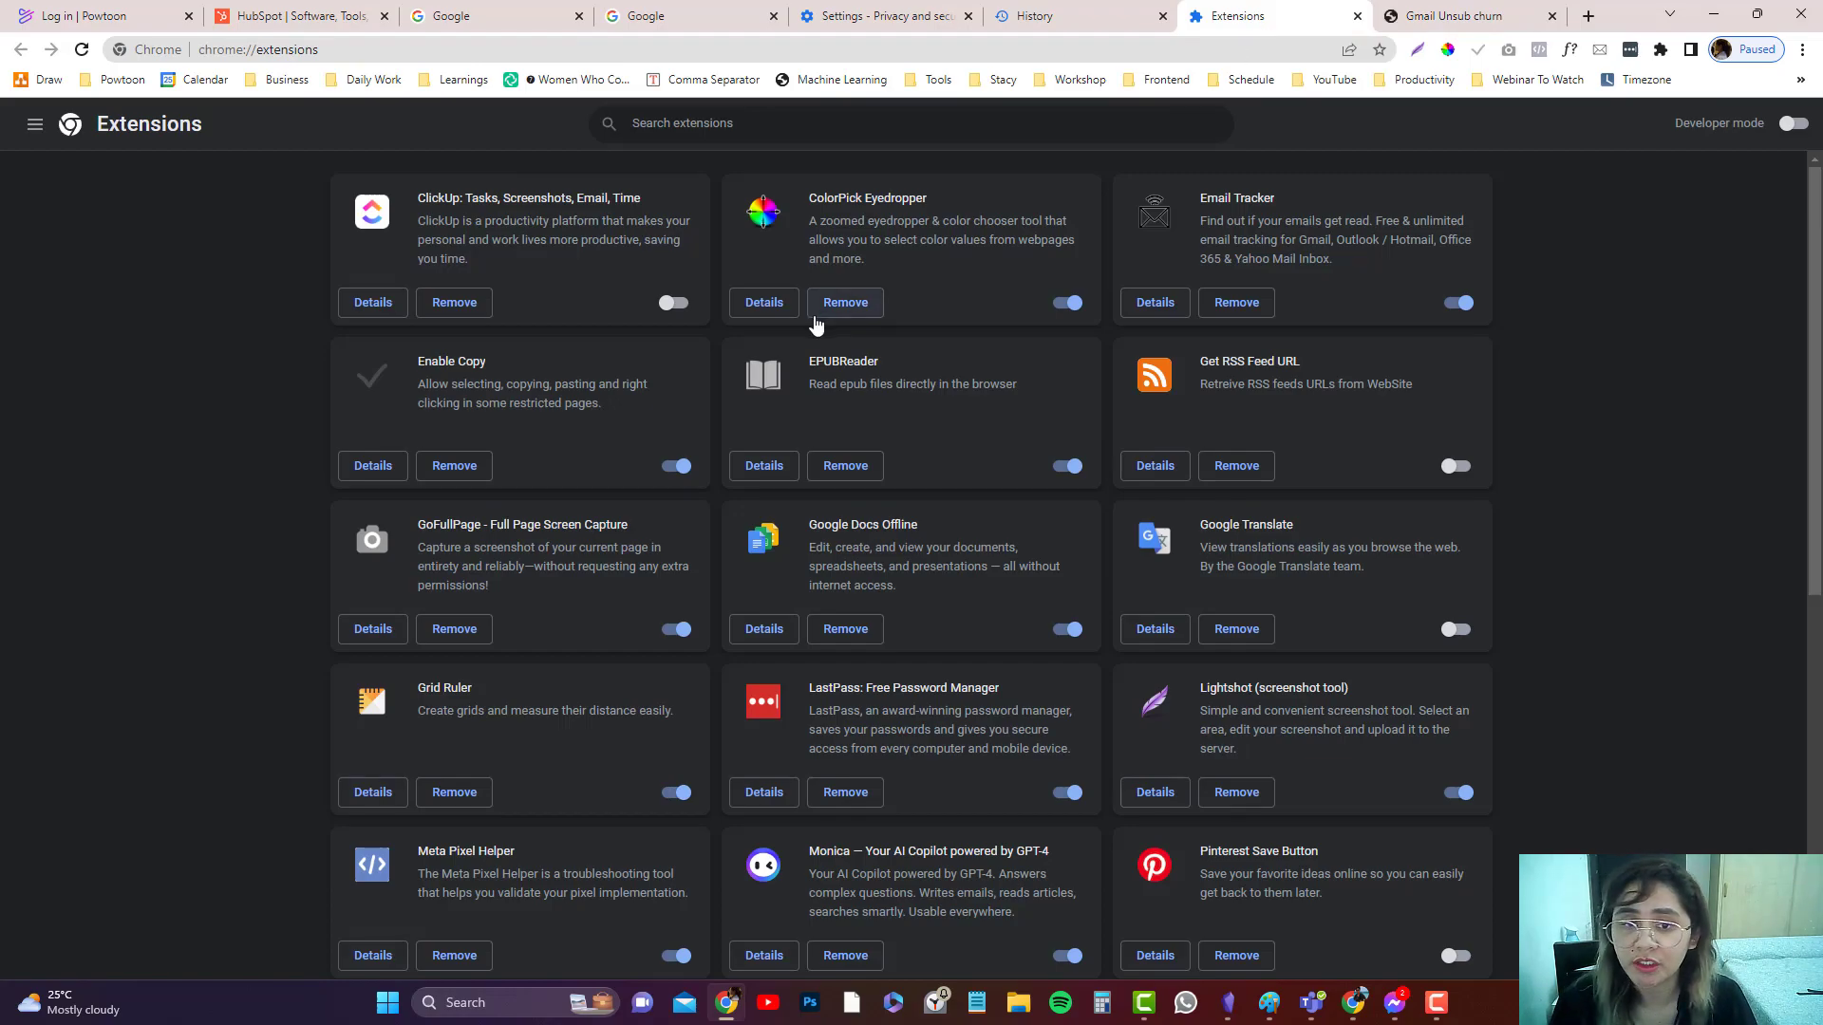